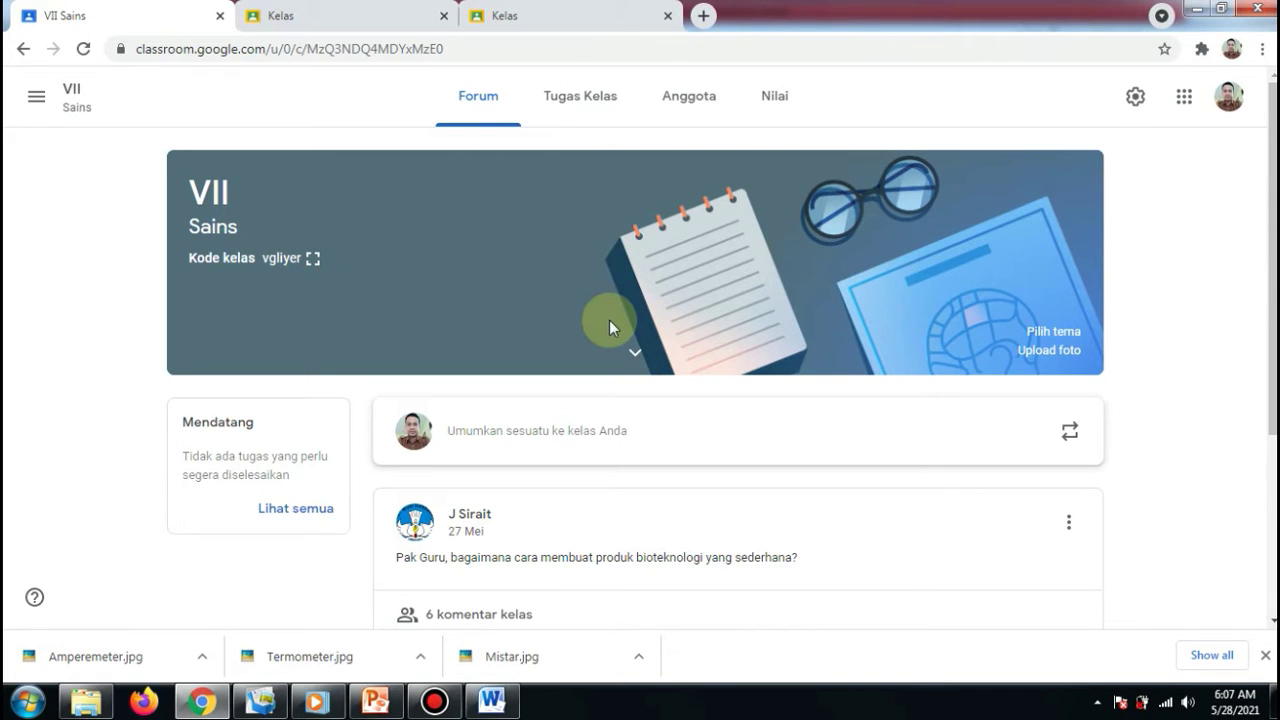
Create a new assignment (Tugas) in the class's classwork and title it "Alat Ukur Besaran Pokok".
left_click(577, 100)
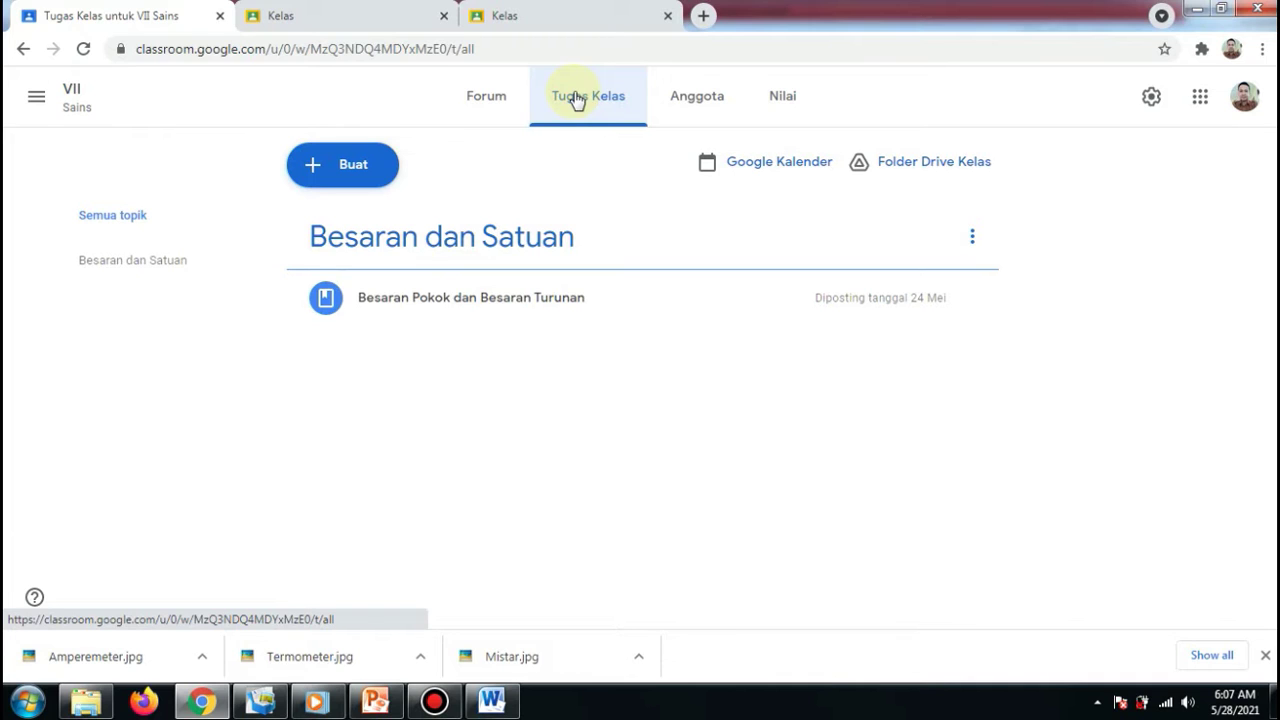
left_click(344, 166)
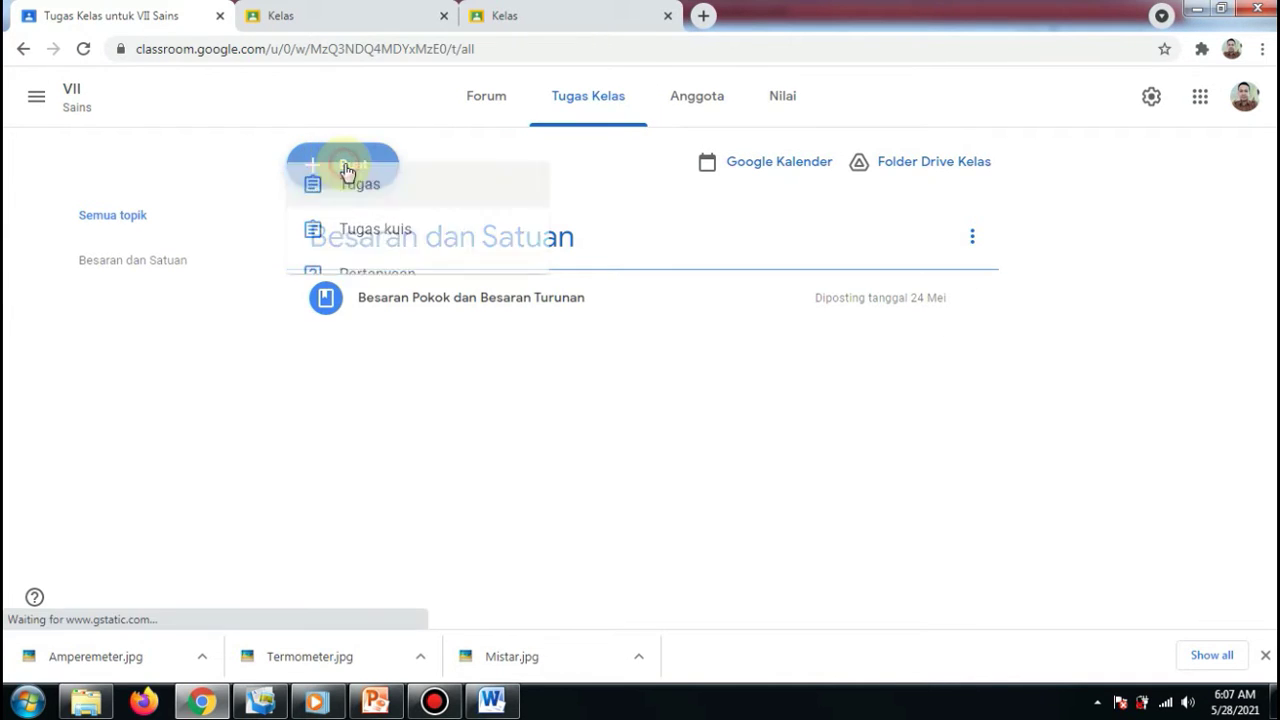
left_click(345, 230)
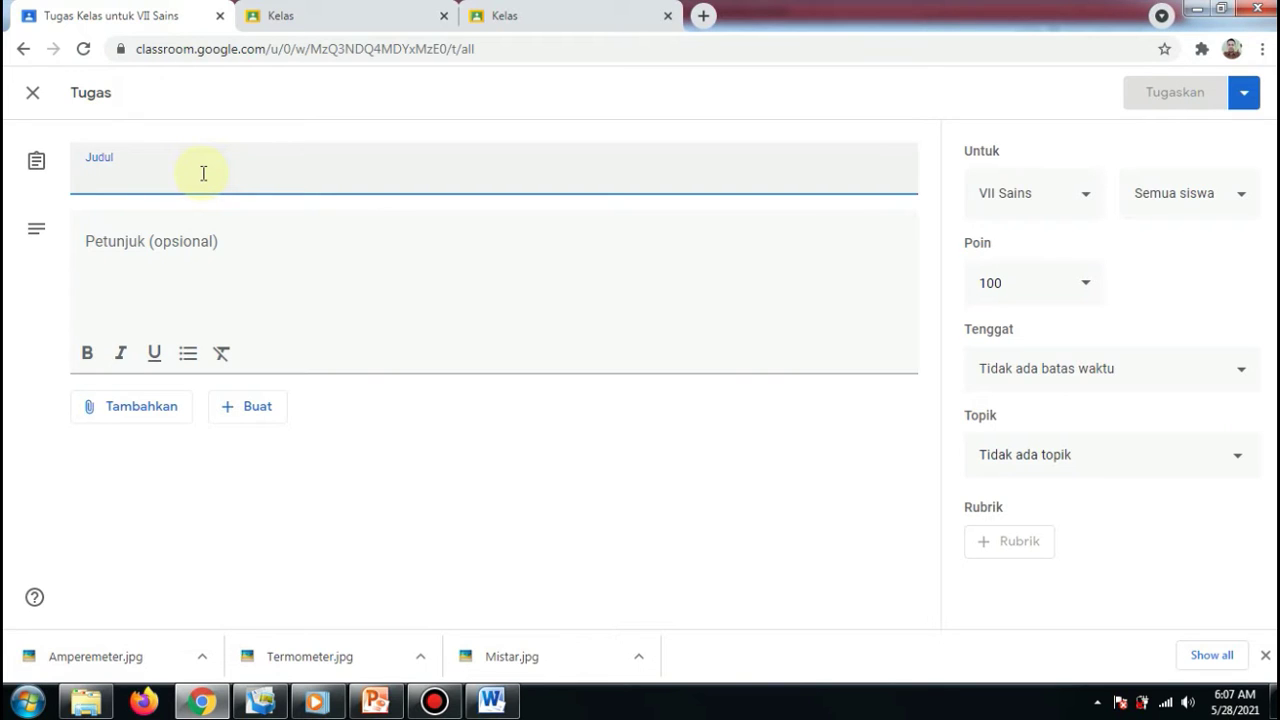
type("A")
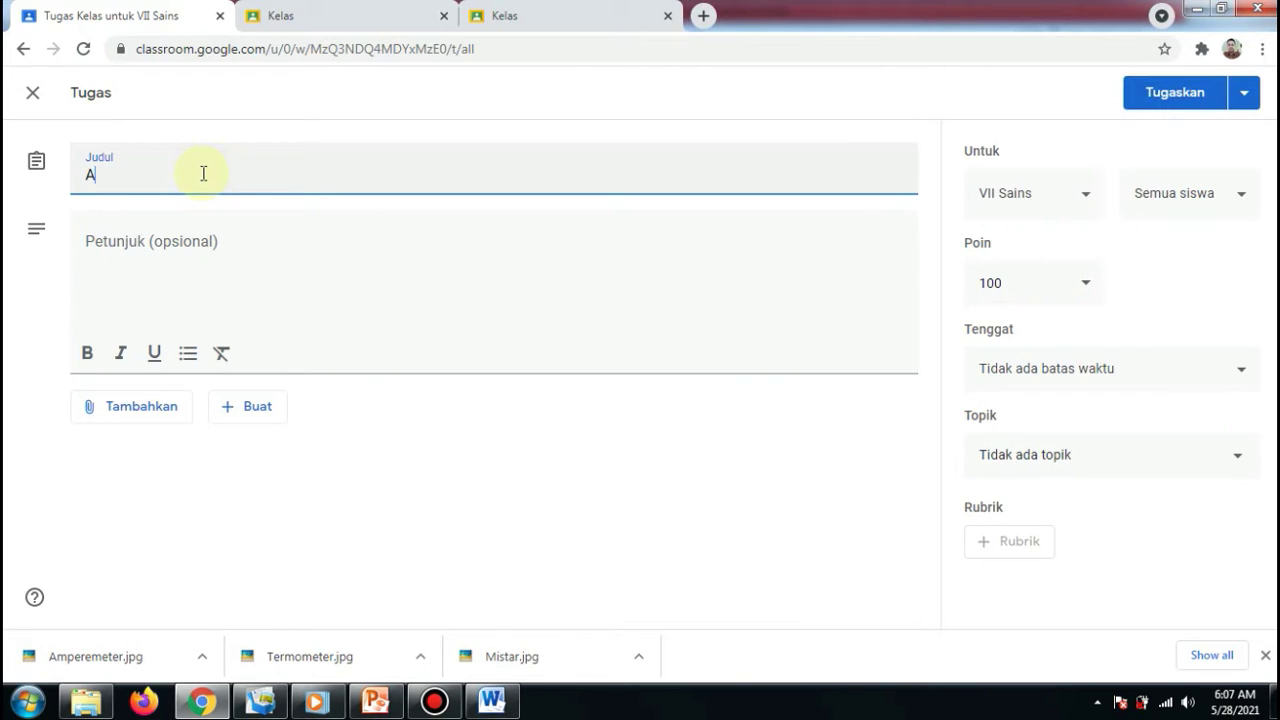
type("lat Ukur ")
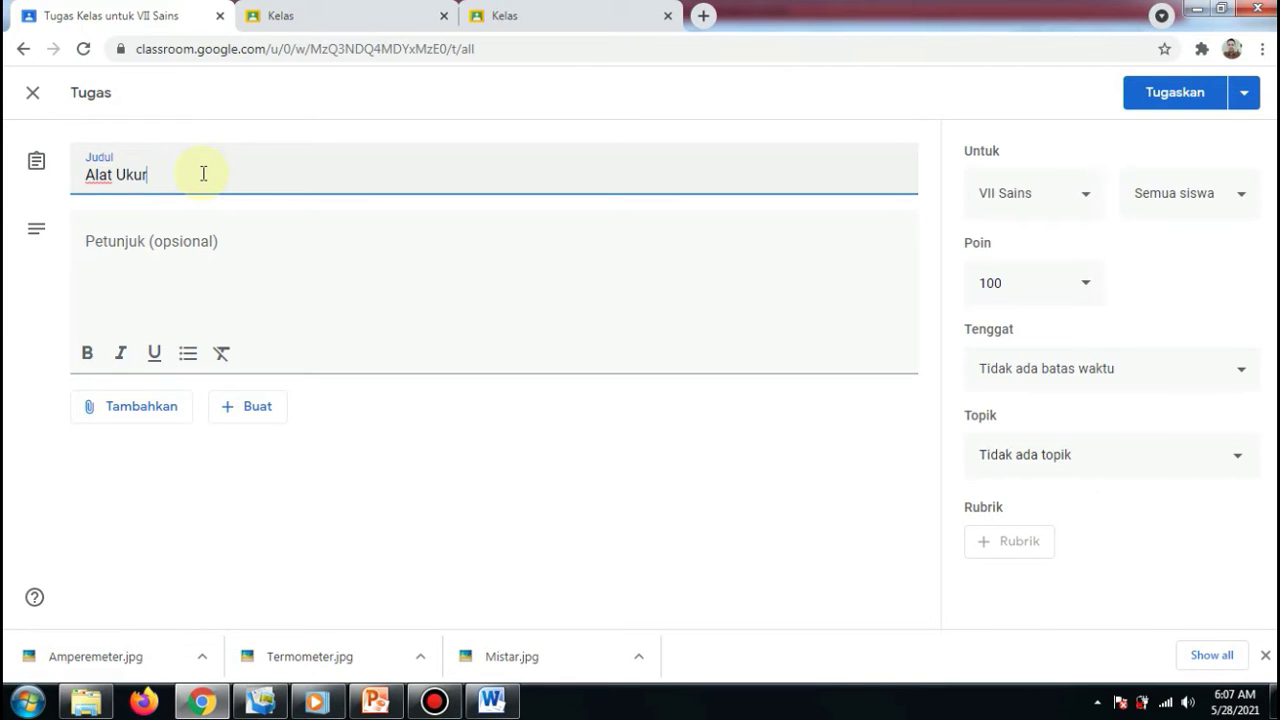
type("Bes")
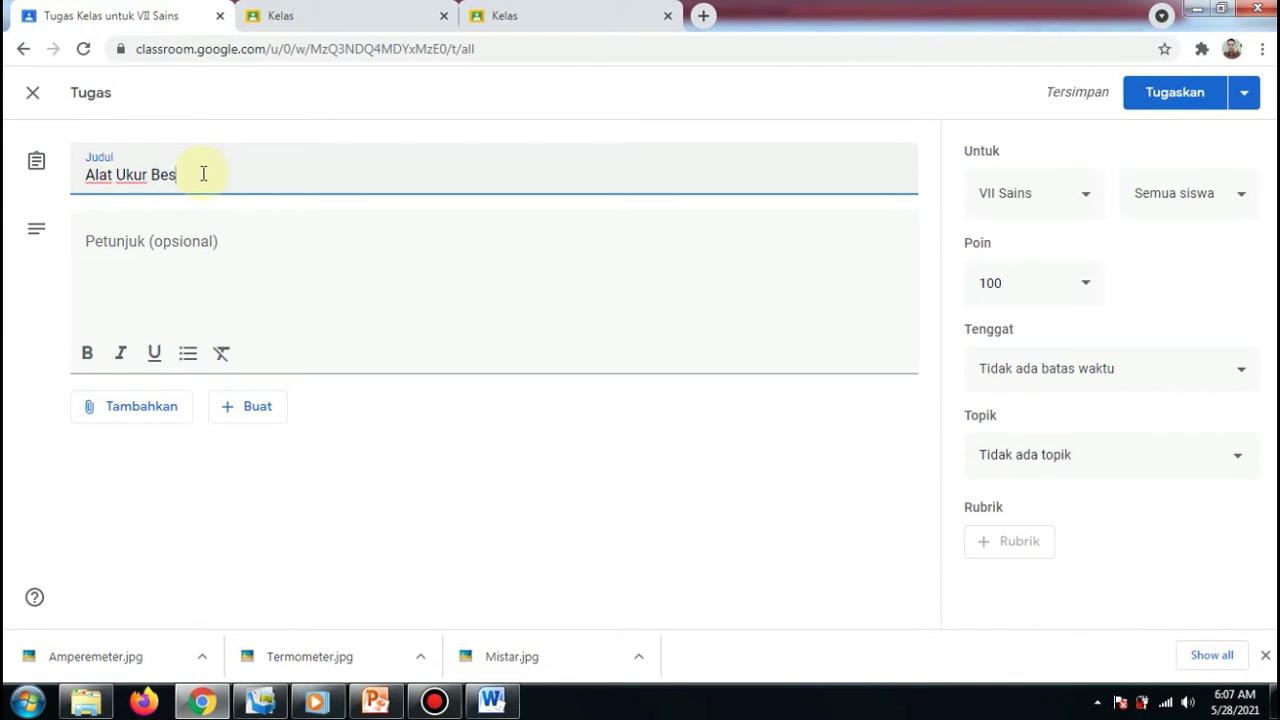
type("aran Pokok")
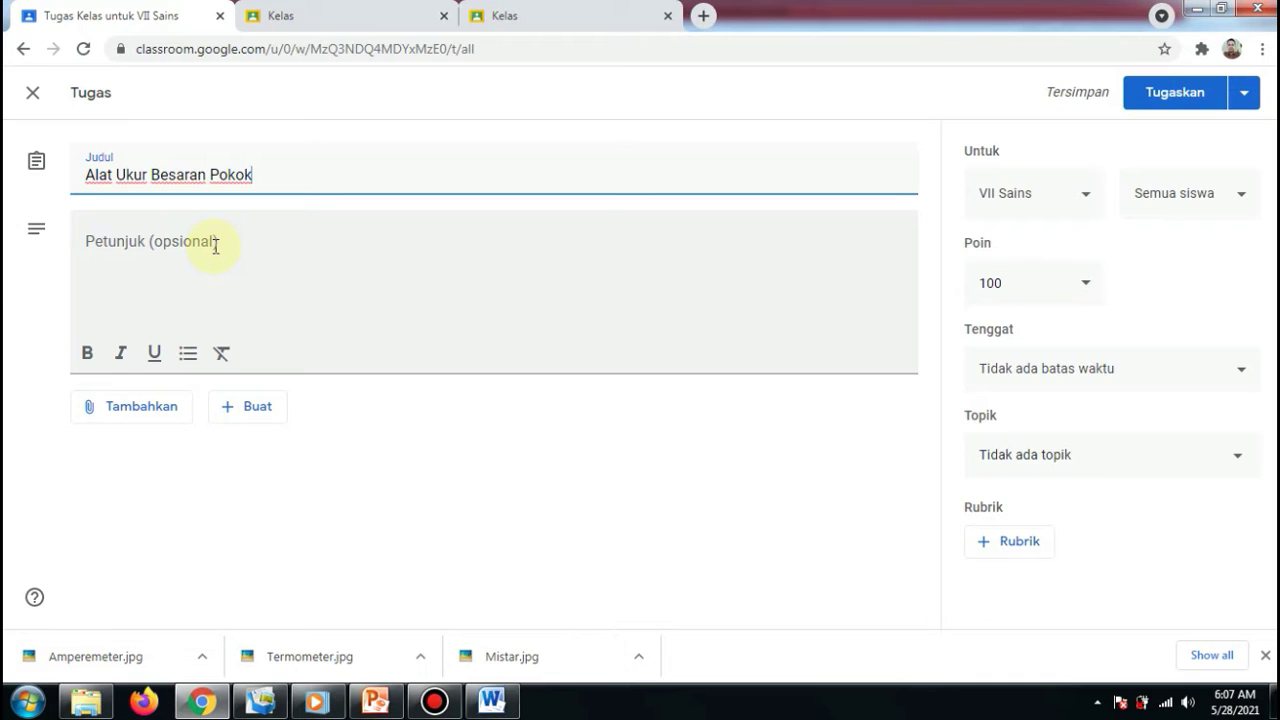
Copy the entire text of the open Word document into the assignment's instructions in Google Classroom and look it over.
left_click(491, 701)
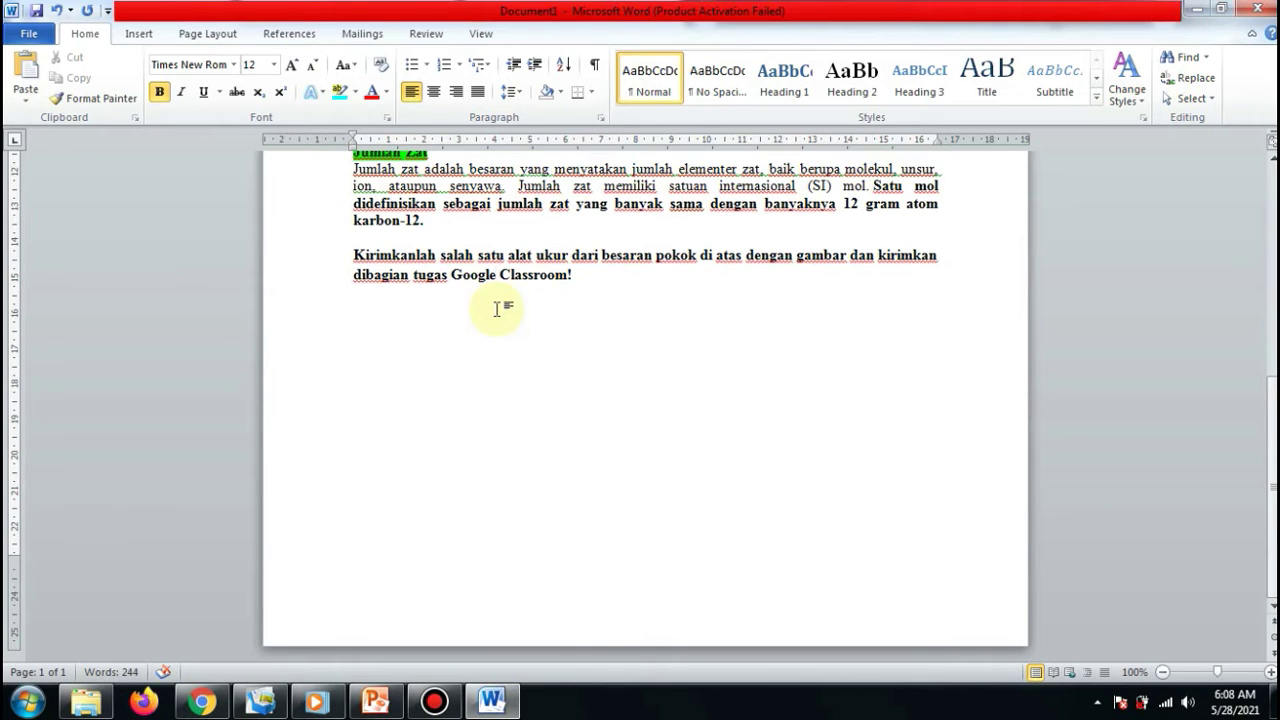
key("ctrl+a")
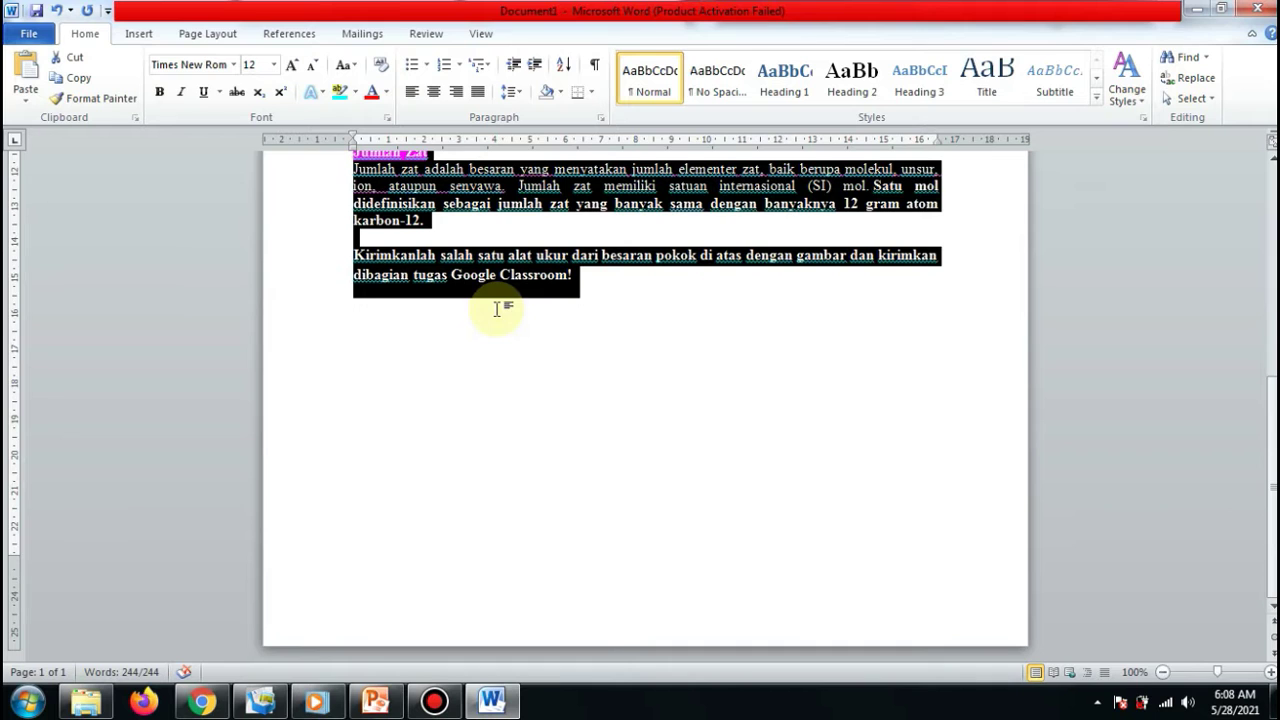
left_click(202, 701)
left_click(301, 238)
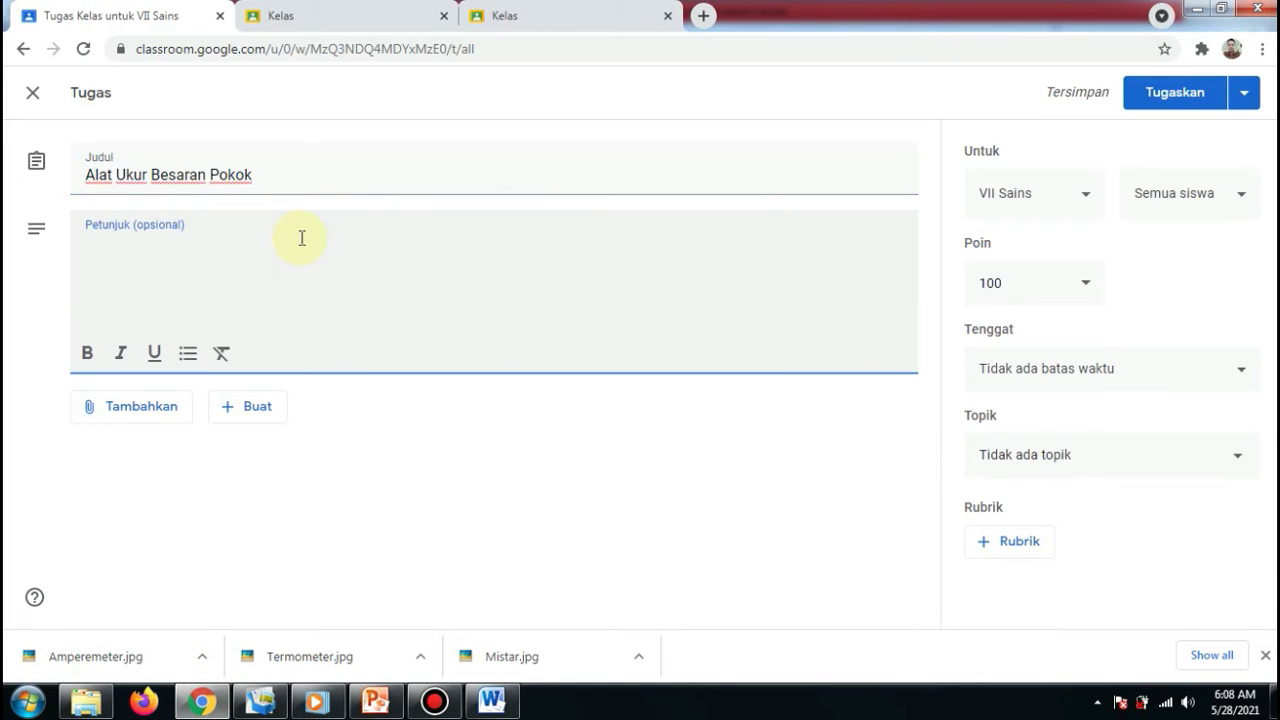
key("ctrl+v")
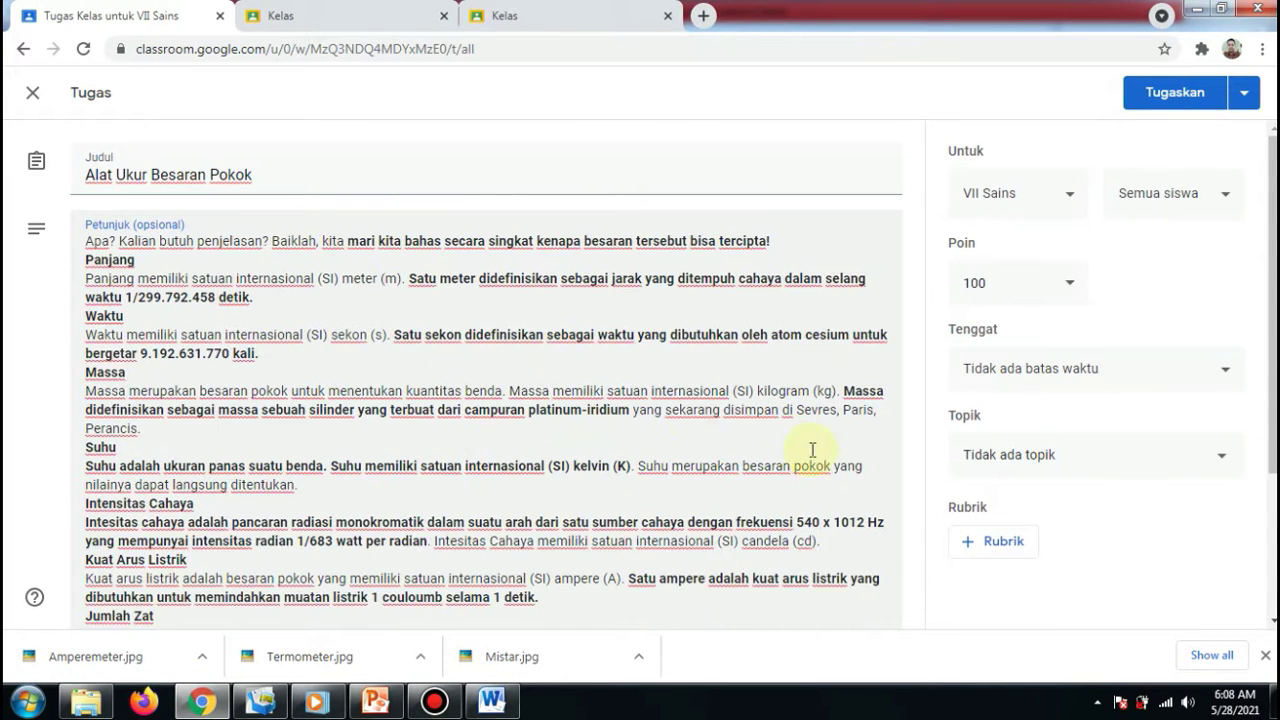
scroll(1043, 423, "down", 2)
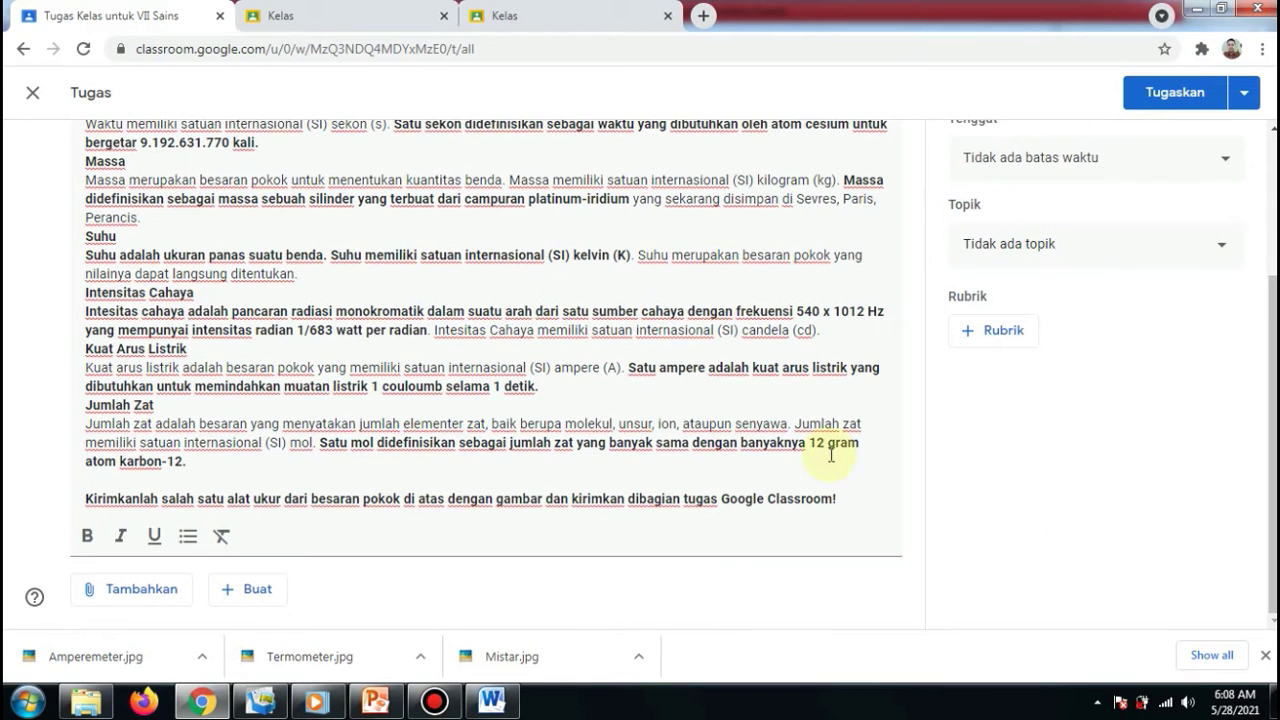
left_click_drag(1273, 442, 1273, 300)
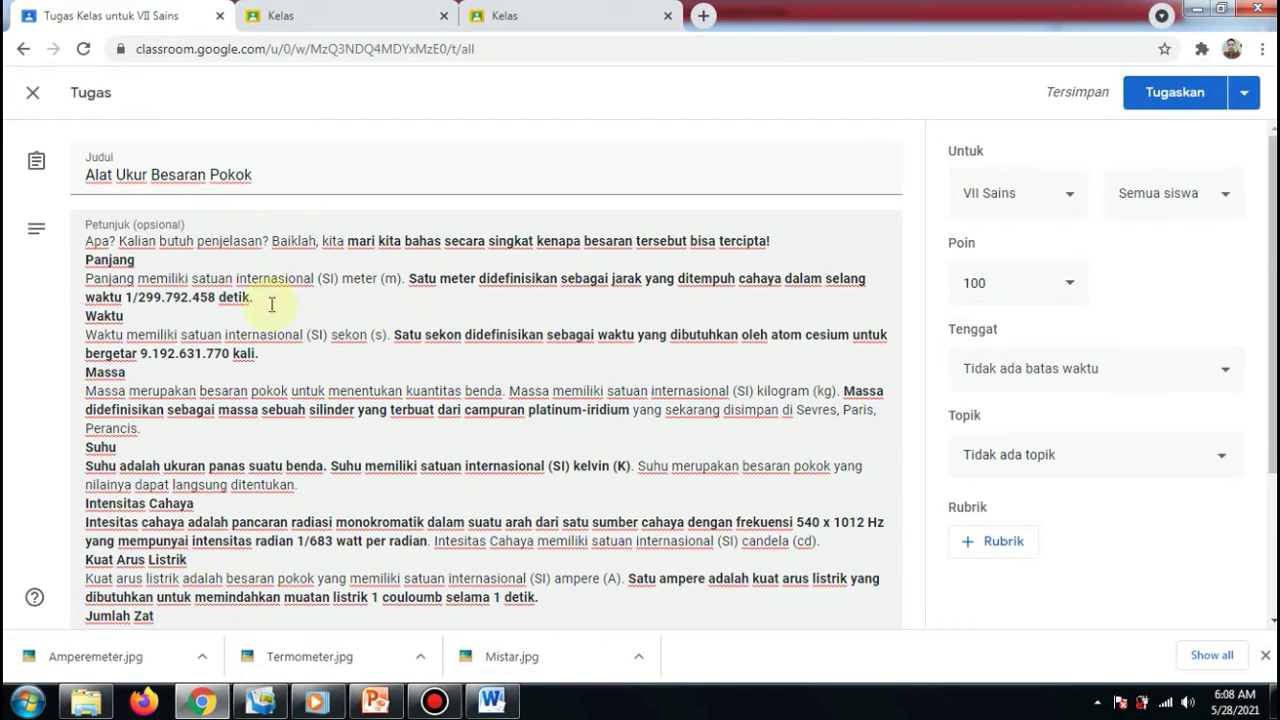
left_click_drag(1273, 300, 1273, 438)
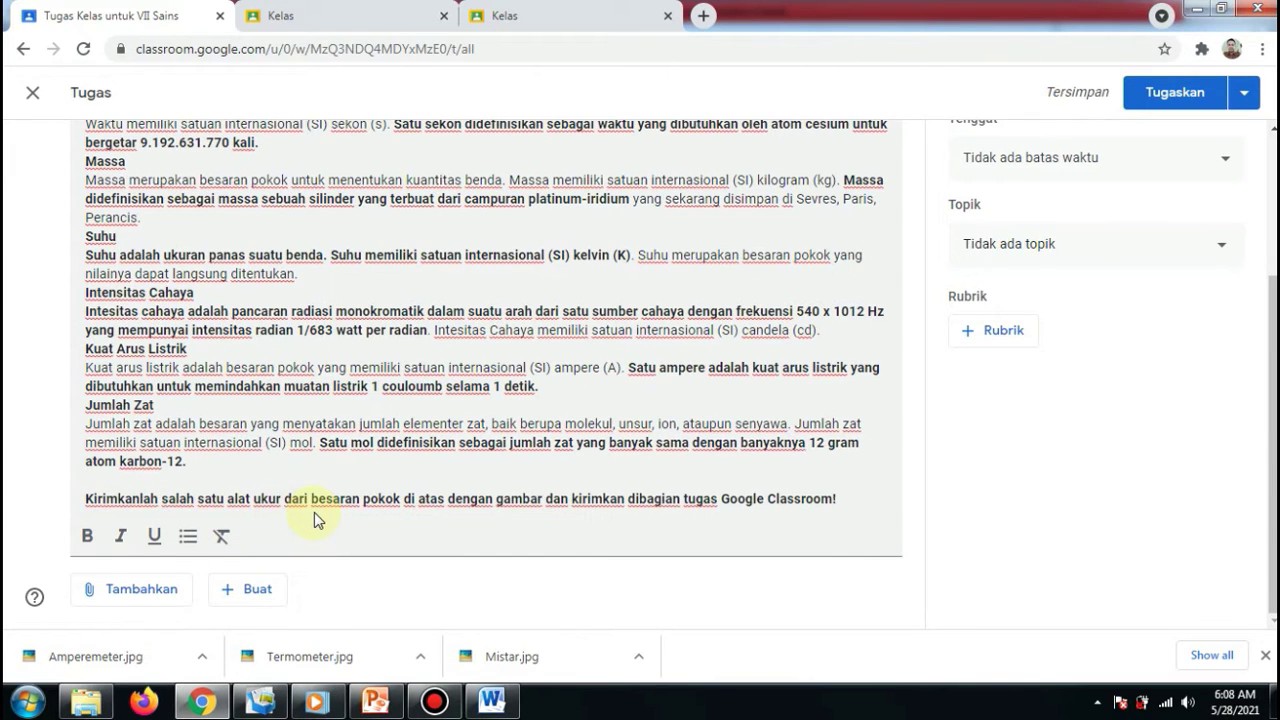
left_click(418, 500)
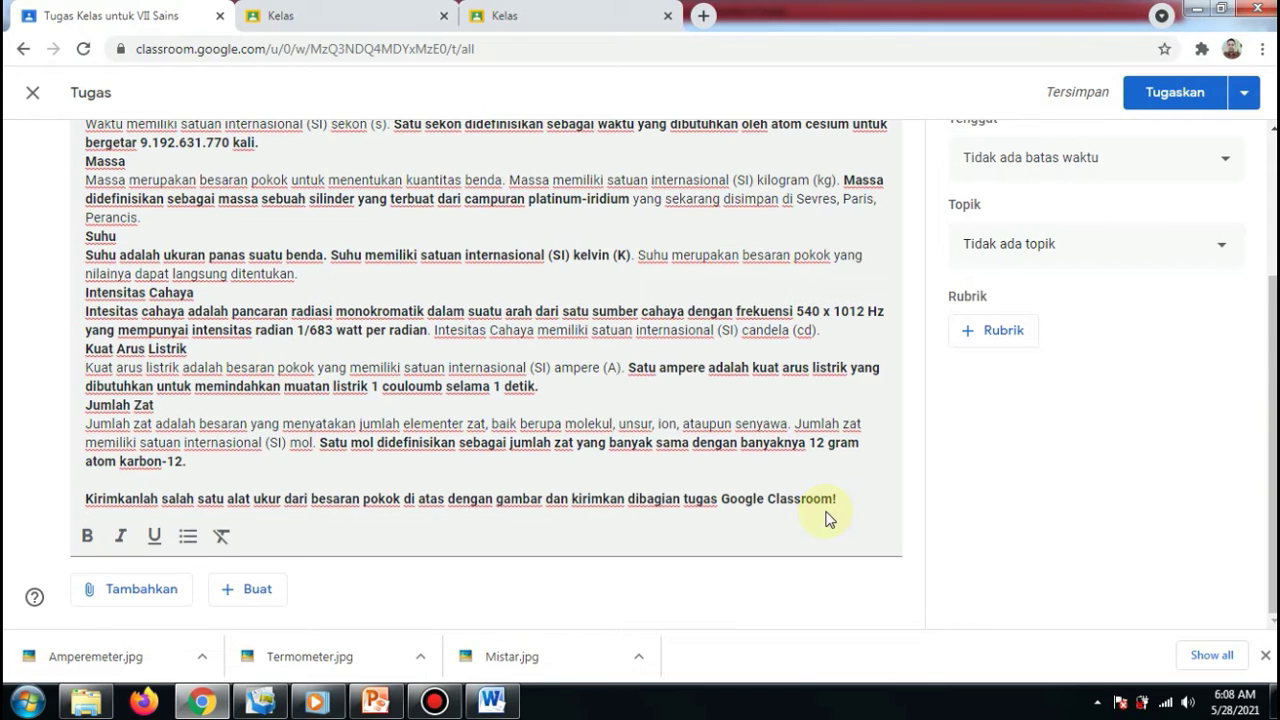
Look at the source options for adding attachments to the assignment.
left_click(141, 598)
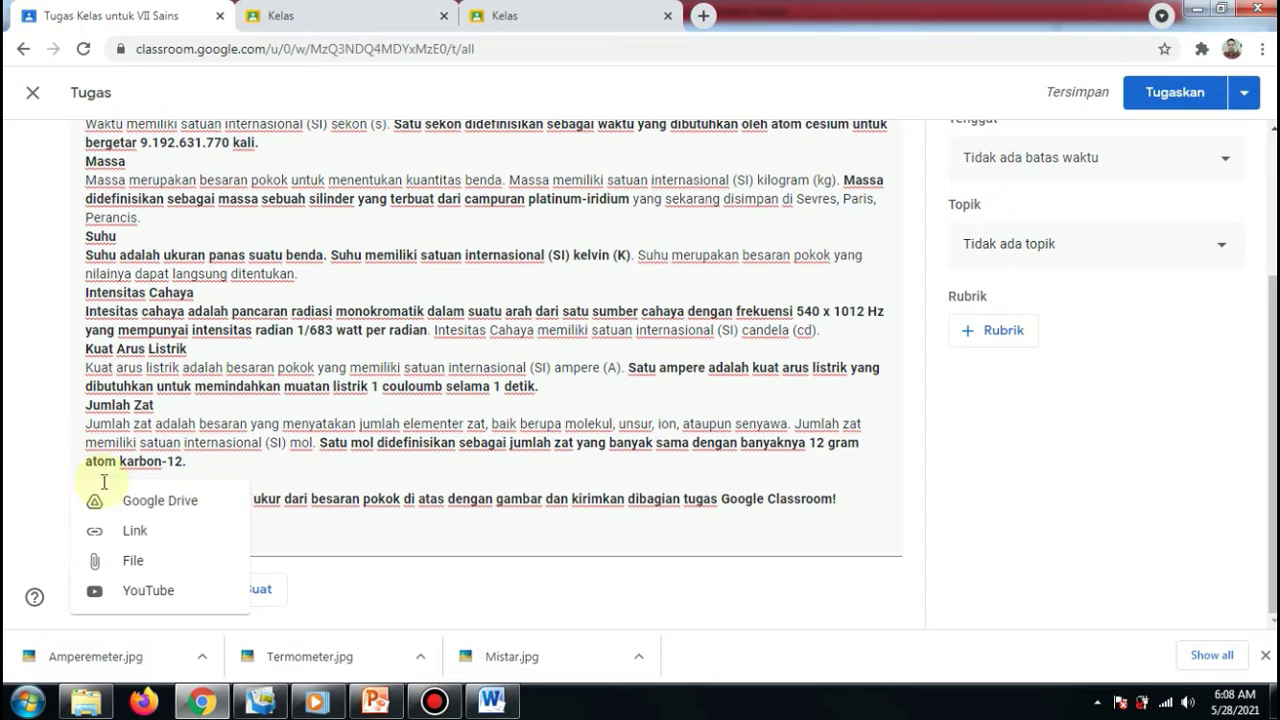
left_click(28, 449)
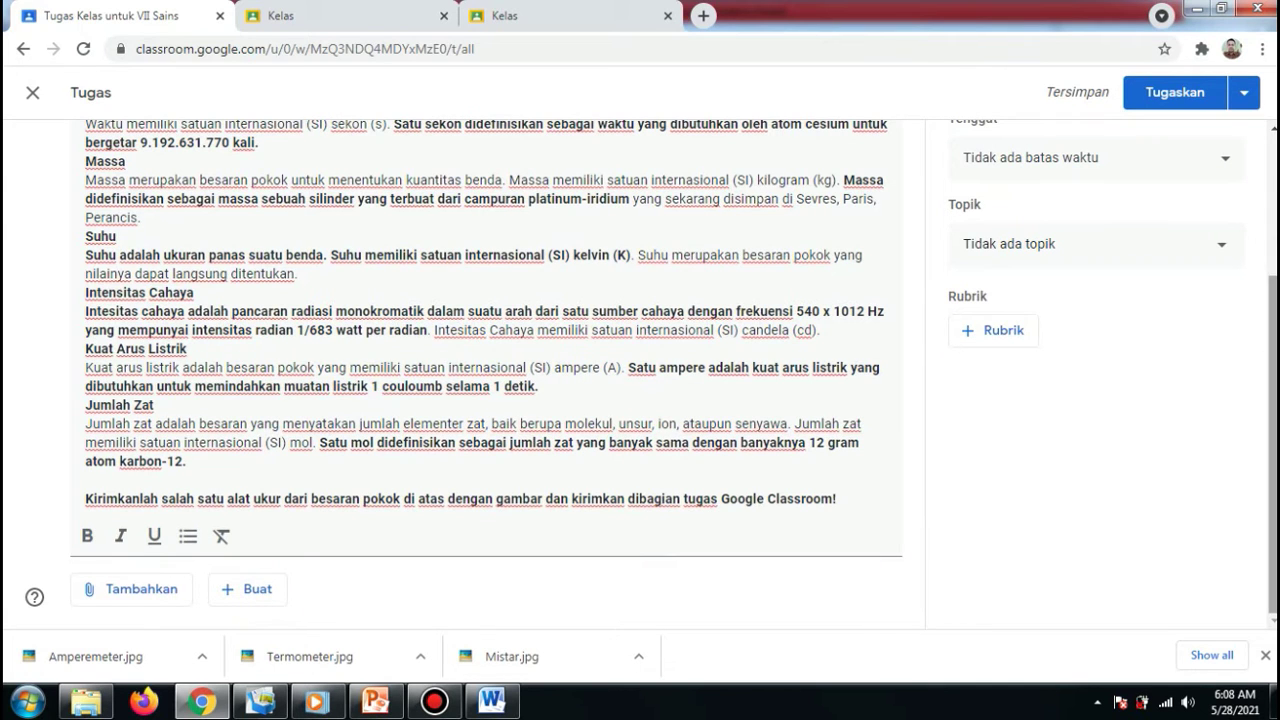
left_click_drag(1274, 402, 1274, 262)
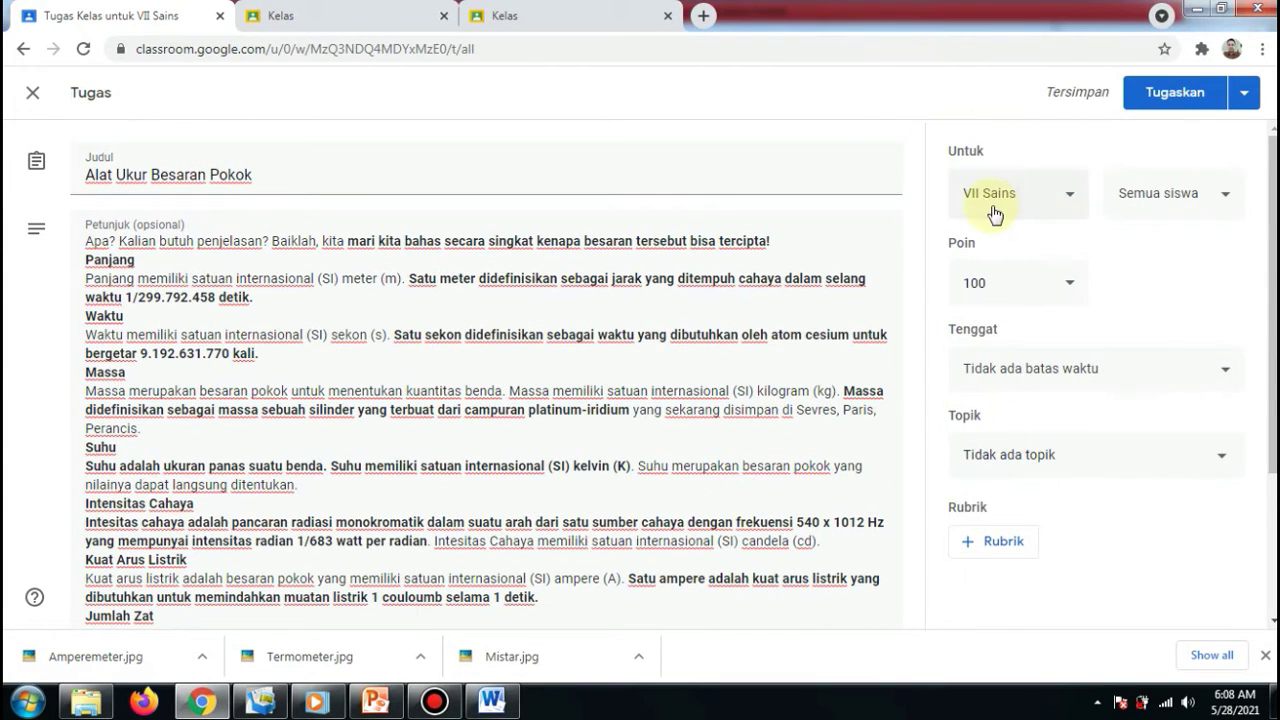
Check which students receive the assignment and which points options are available.
left_click(1226, 204)
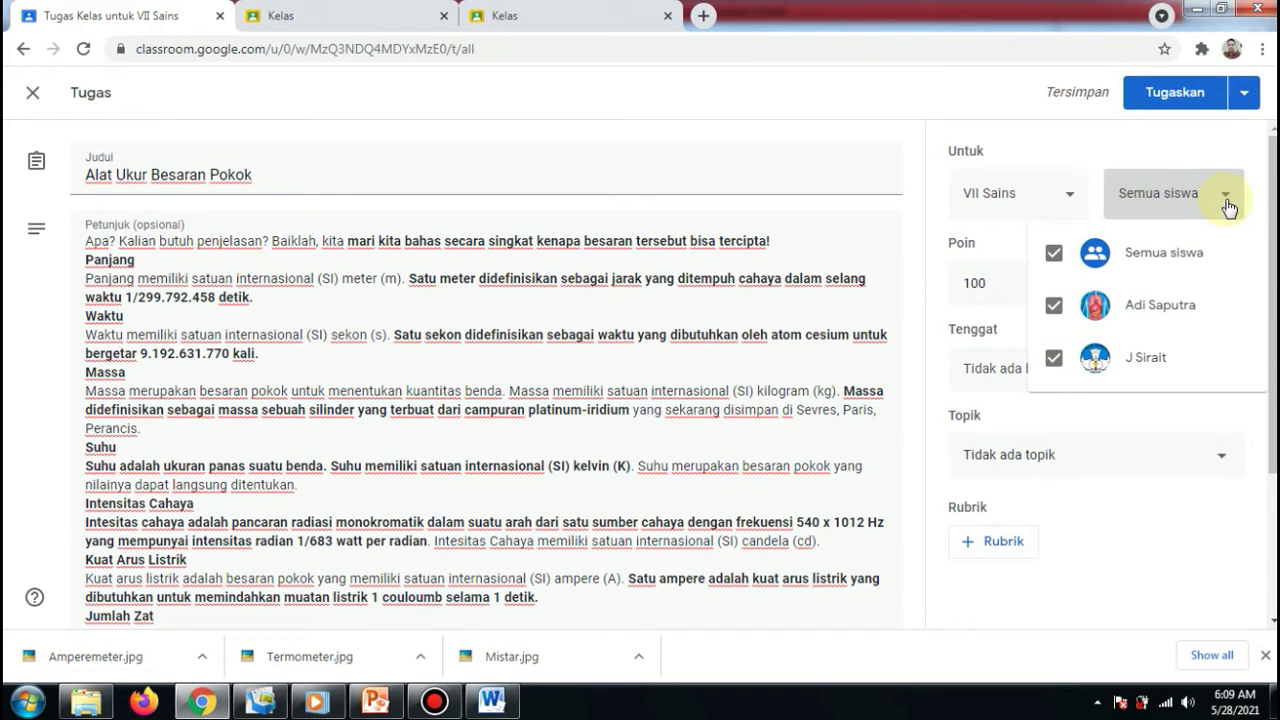
left_click(1172, 132)
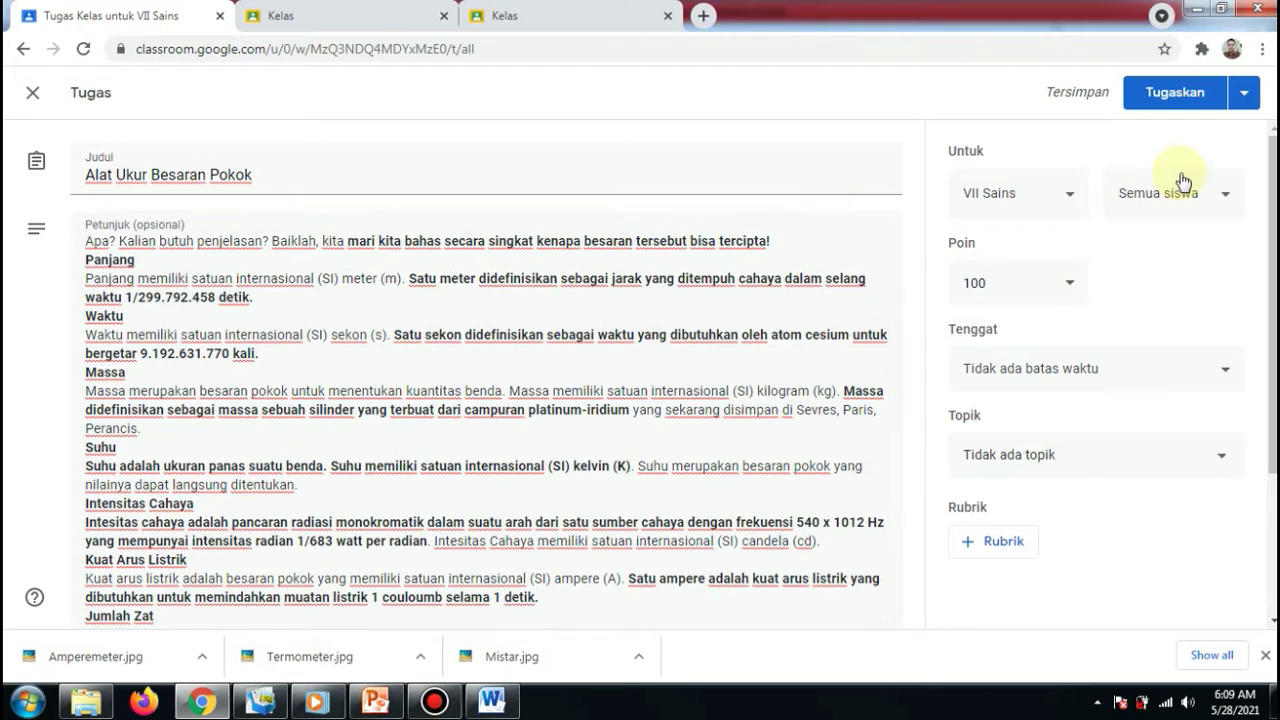
left_click(1072, 295)
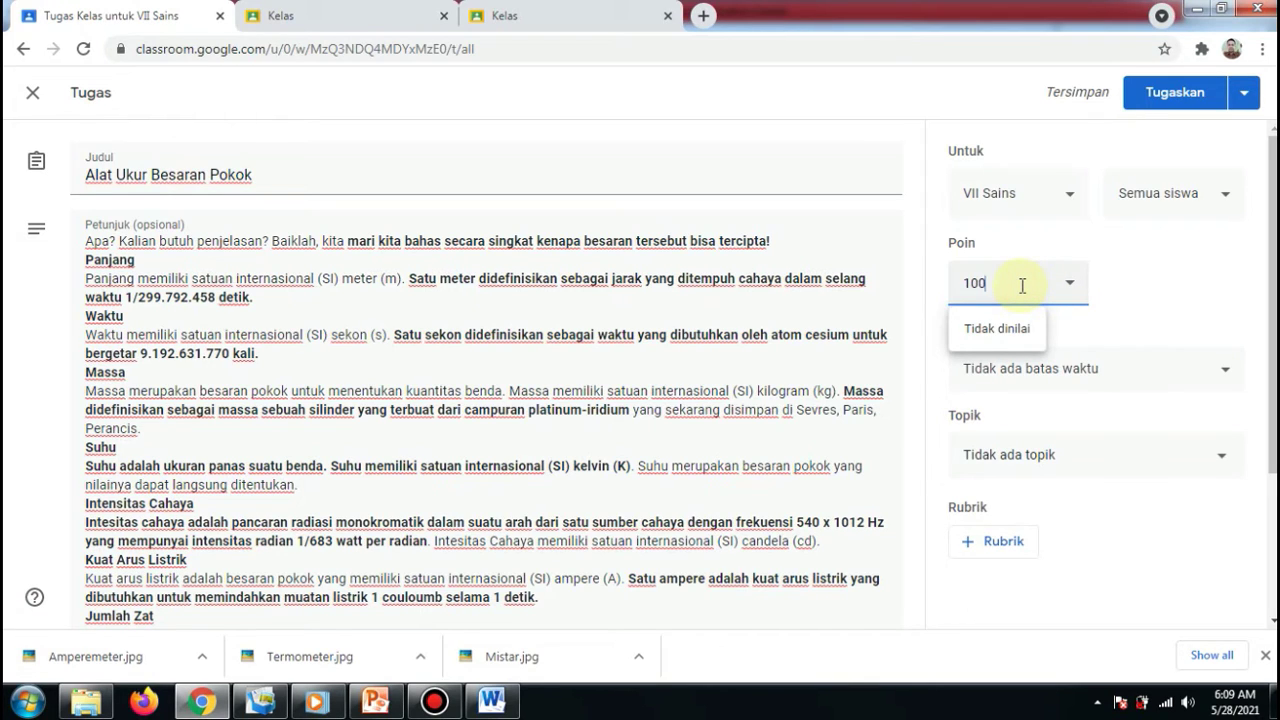
left_click(1146, 289)
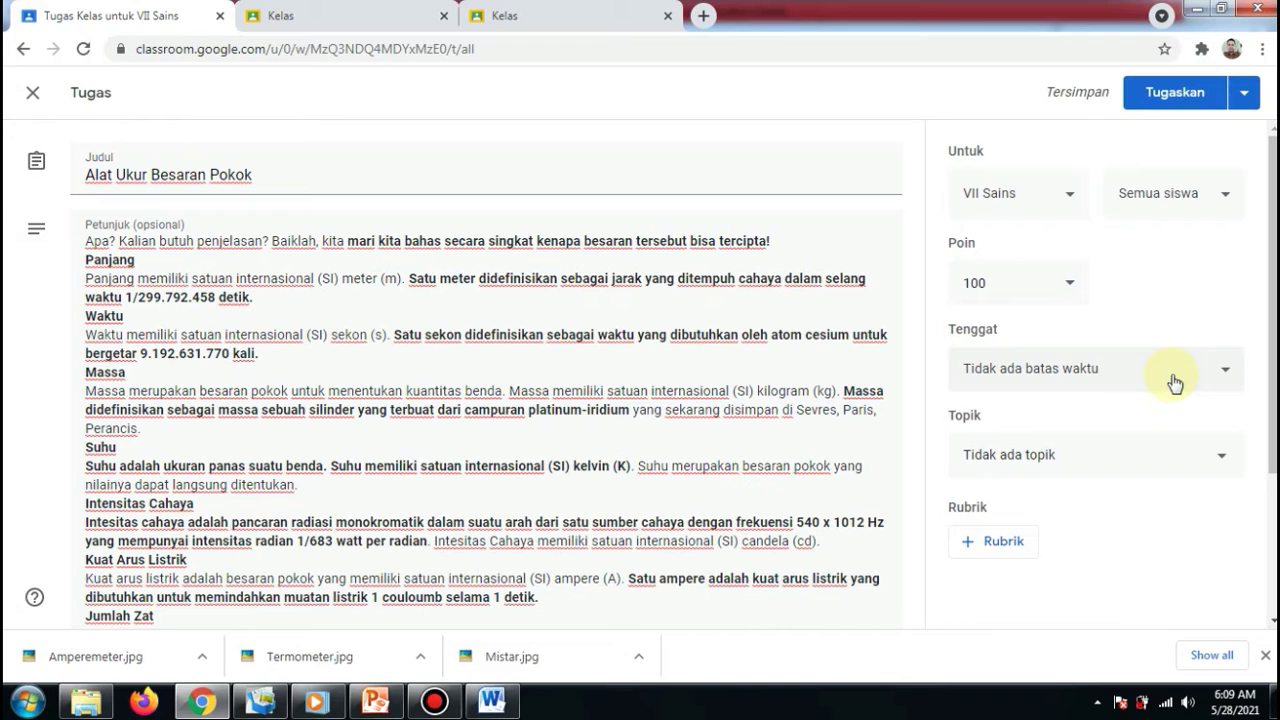
Set the assignment's due date to 29 Mei 2021 at 23.59.
left_click(1227, 376)
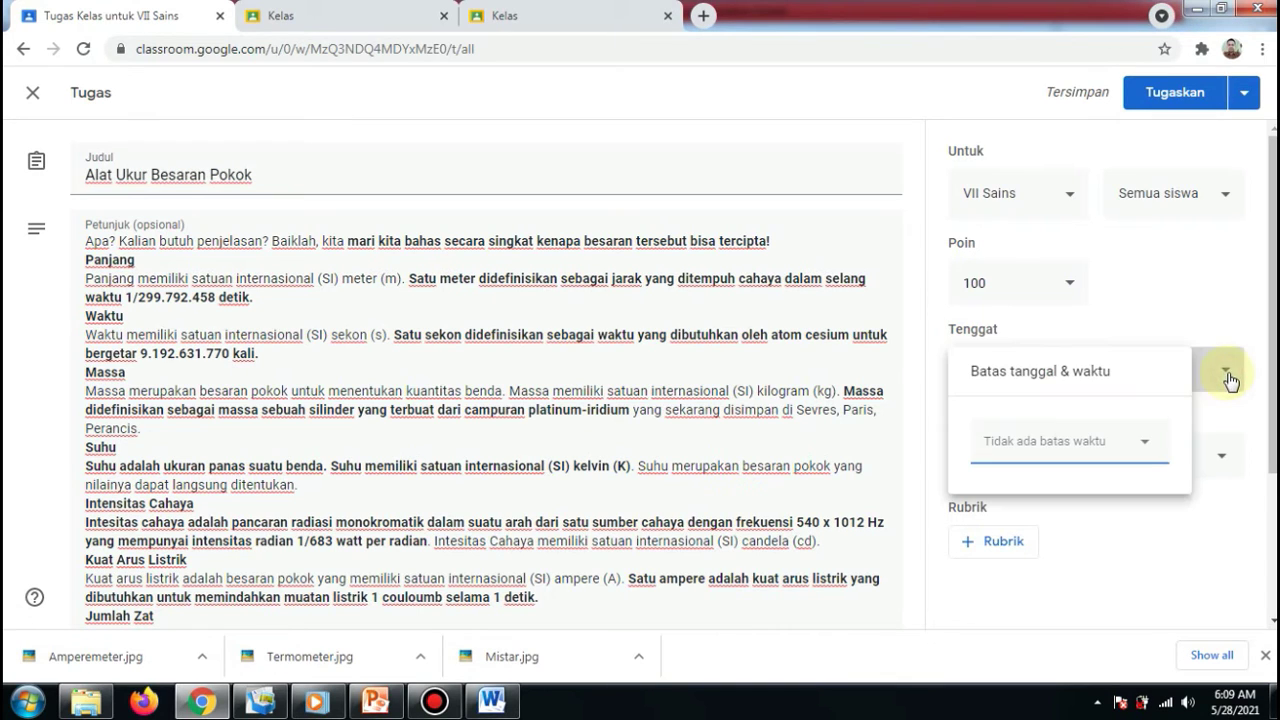
left_click(1131, 456)
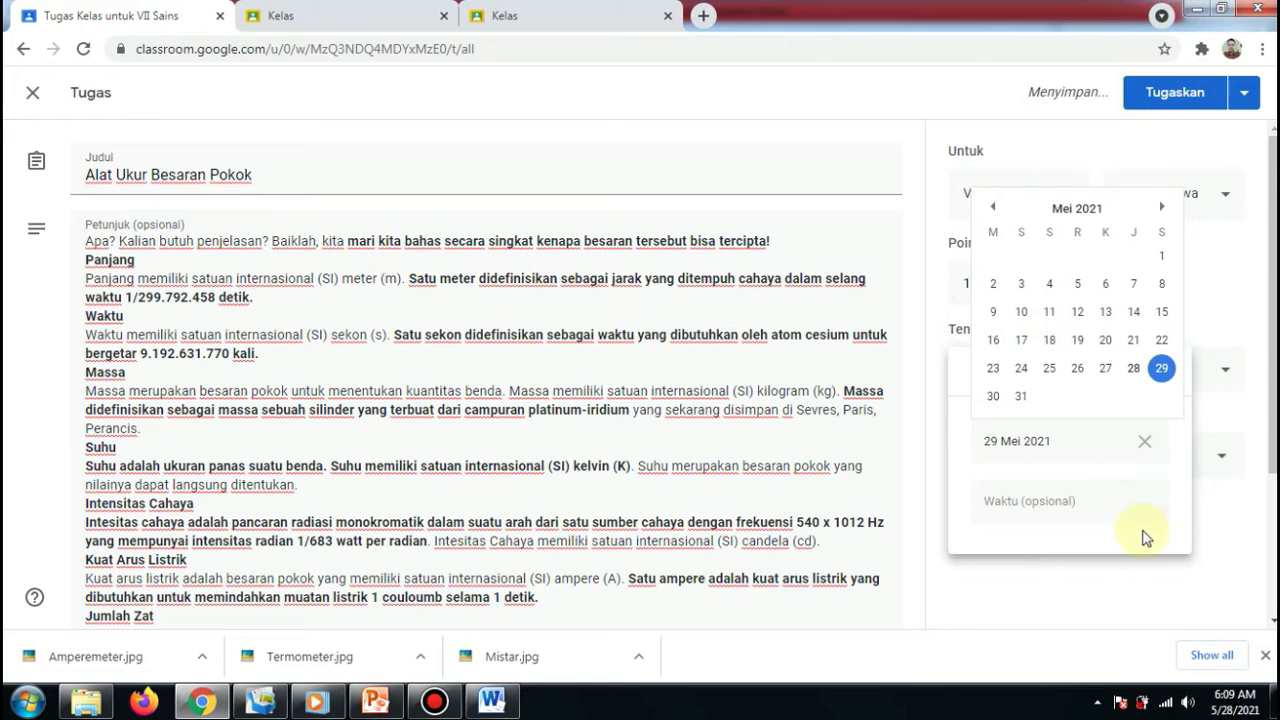
left_click(1162, 368)
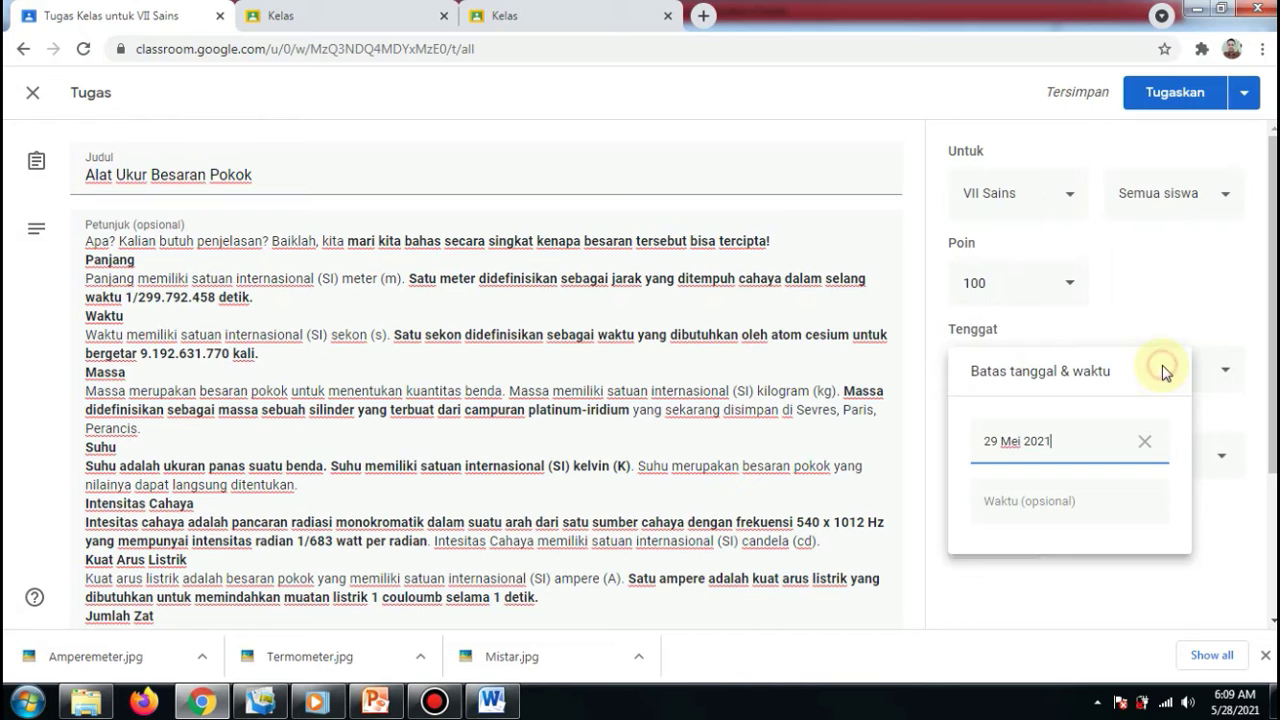
left_click(1038, 505)
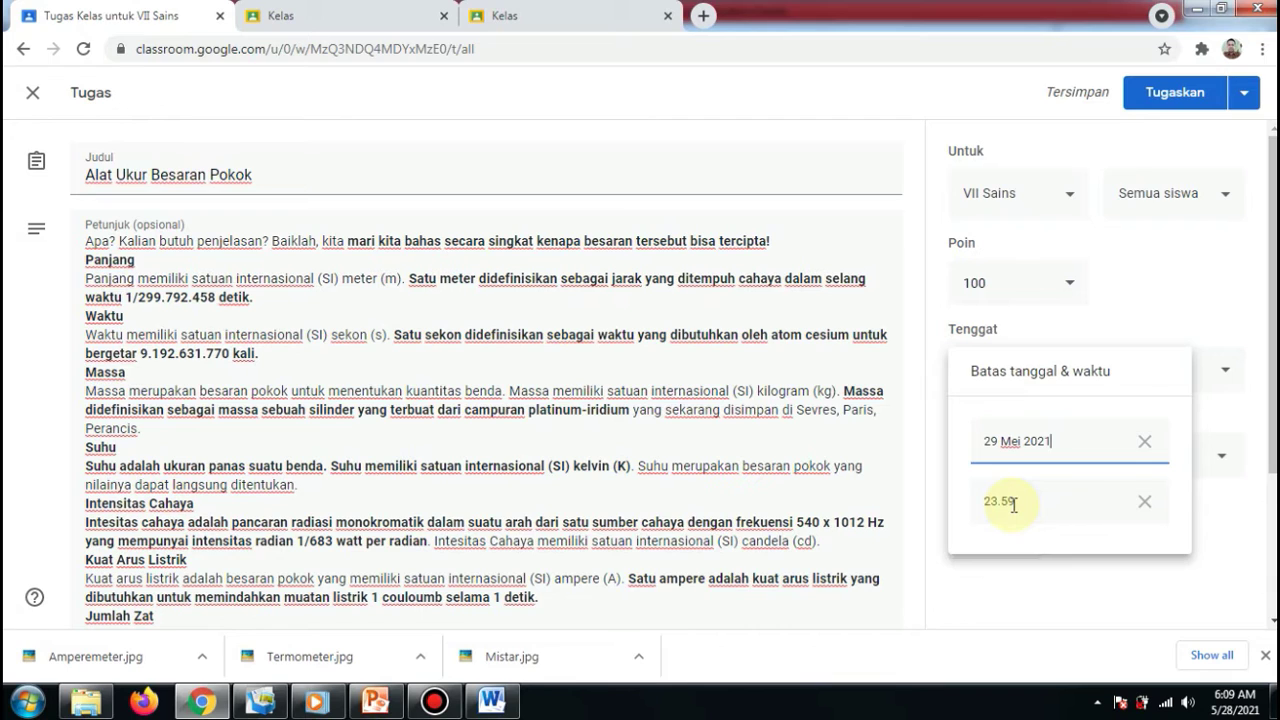
left_click(1237, 517)
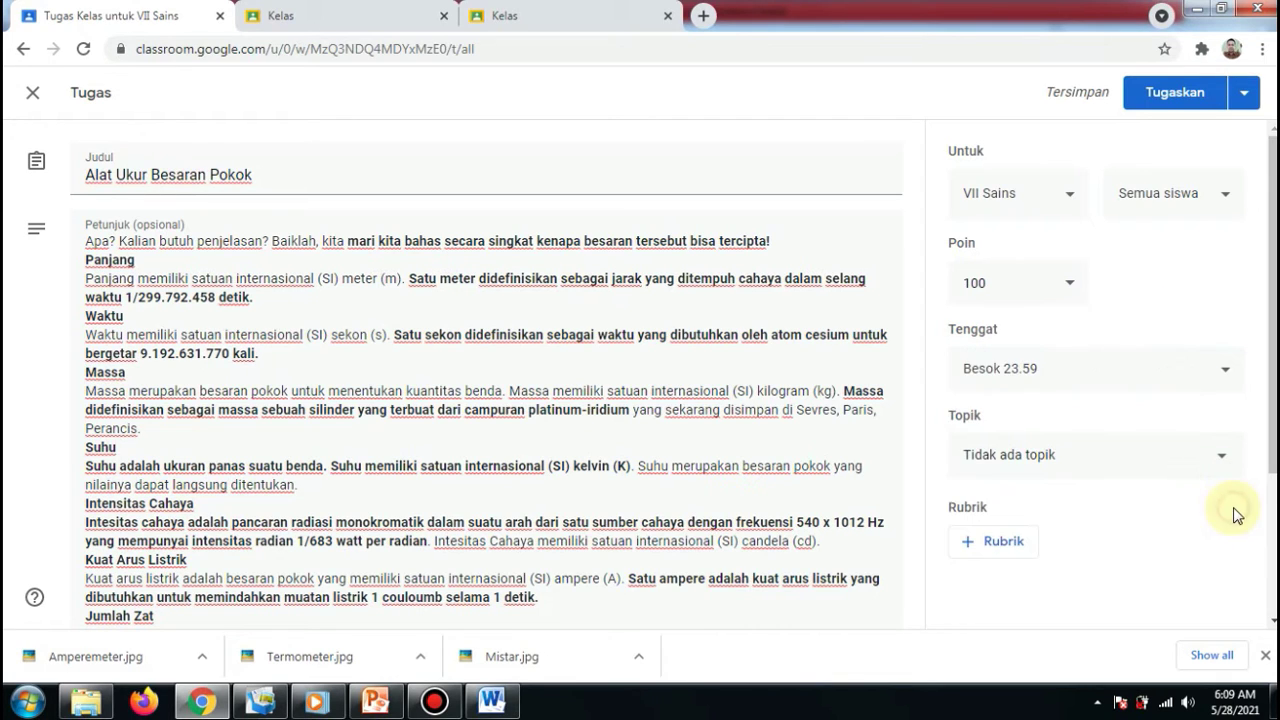
left_click(1225, 457)
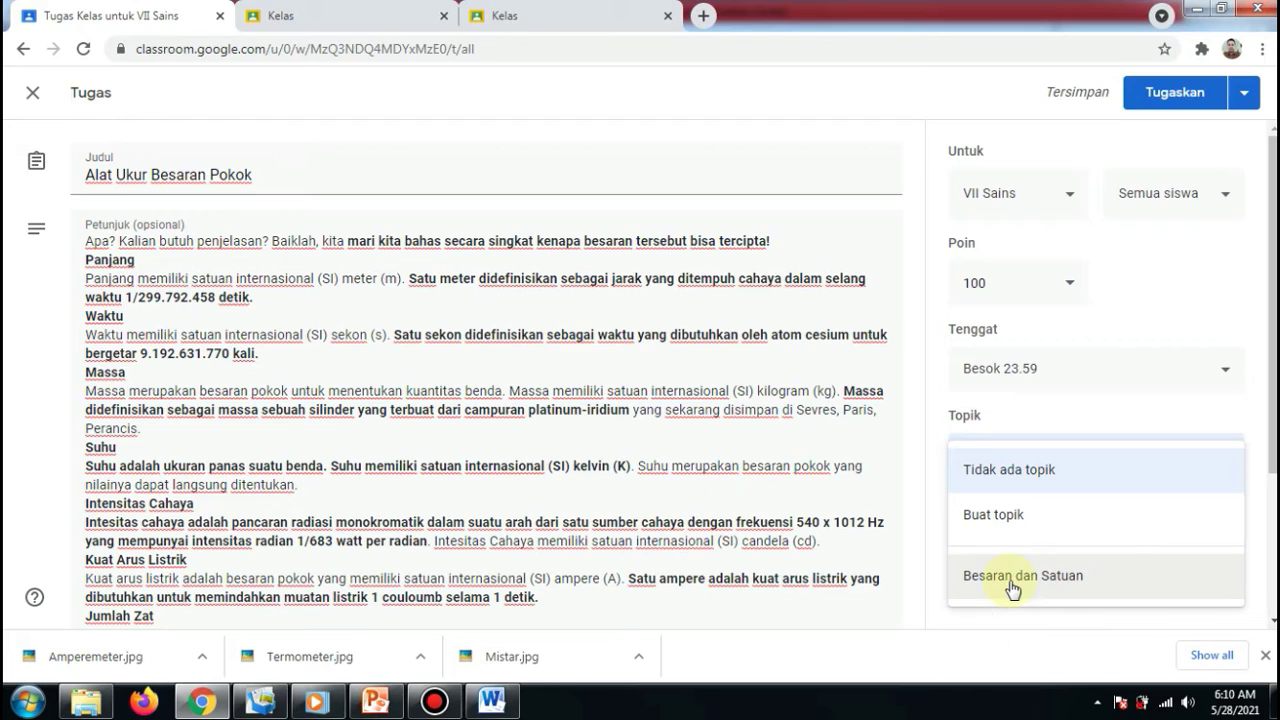
left_click(999, 517)
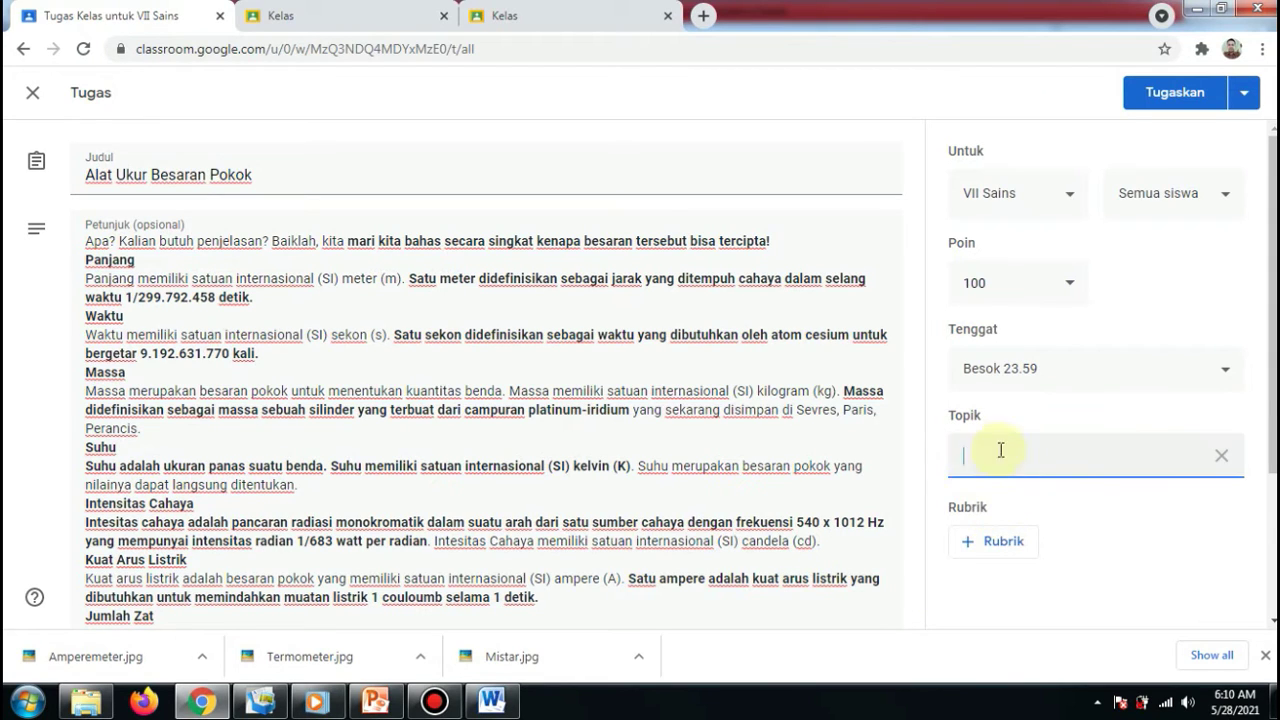
left_click(1178, 546)
left_click(1223, 456)
File the assignment under the existing topic "Besaran dan Satuan" and assign it to the class.
left_click(1225, 461)
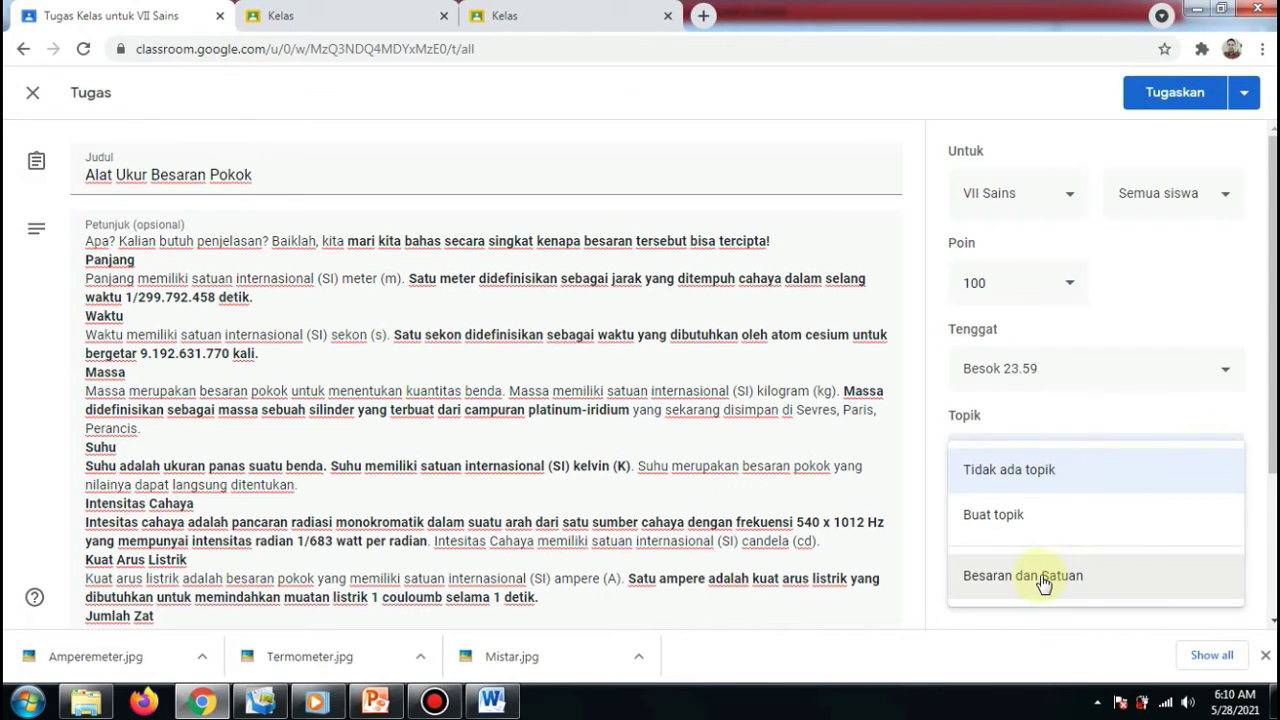
left_click(1043, 580)
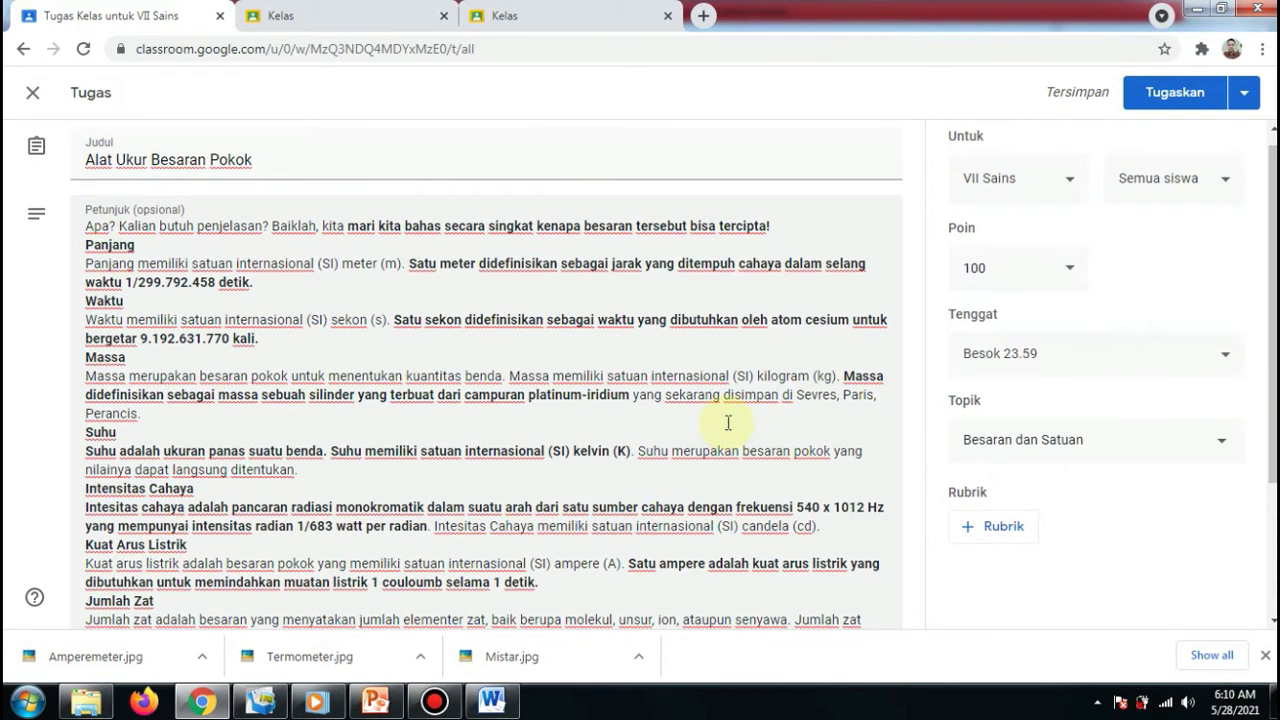
scroll(650, 380, "up", 1)
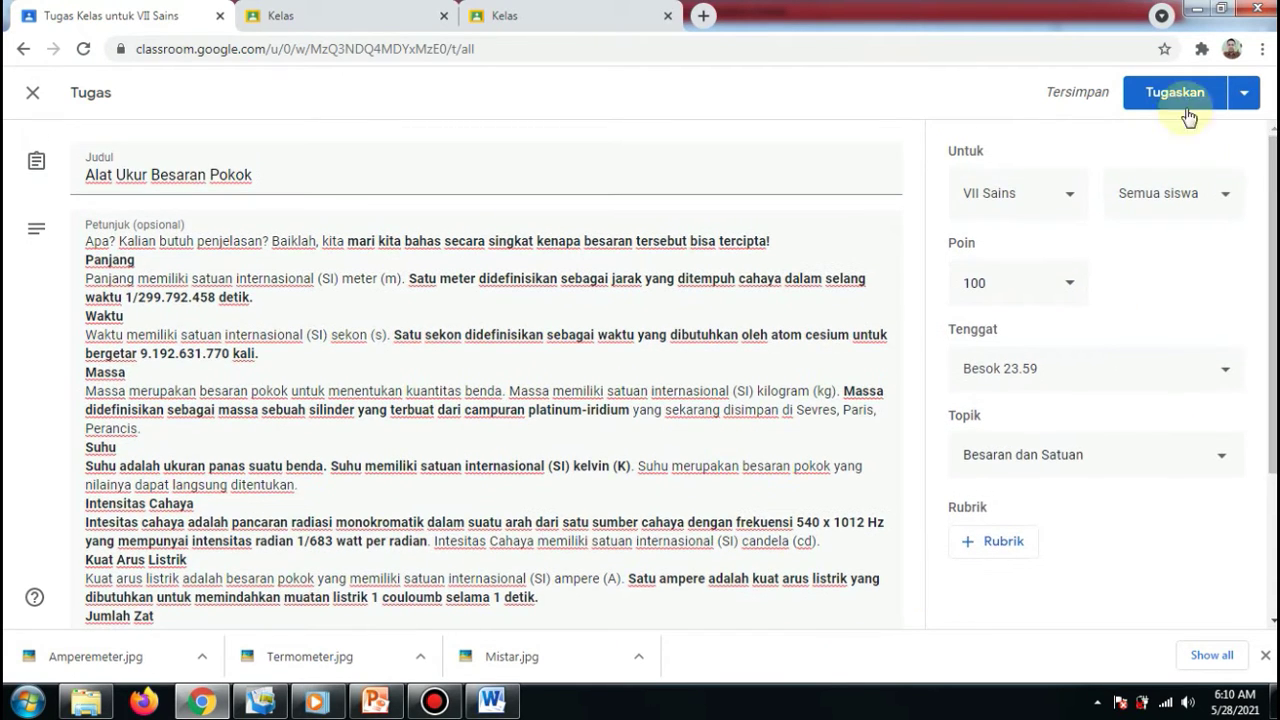
left_click(1161, 95)
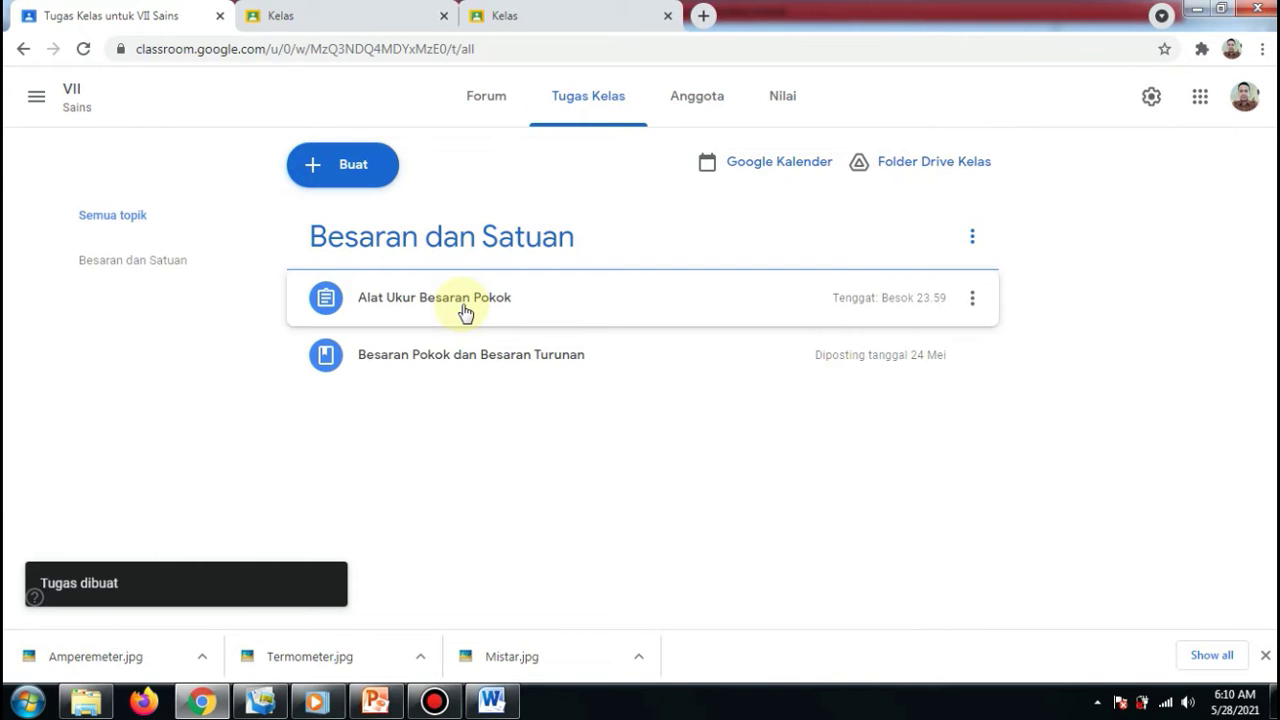
Expand the posted "Alat Ukur Besaran Pokok" assignment to review its instructions and submission details.
left_click(429, 309)
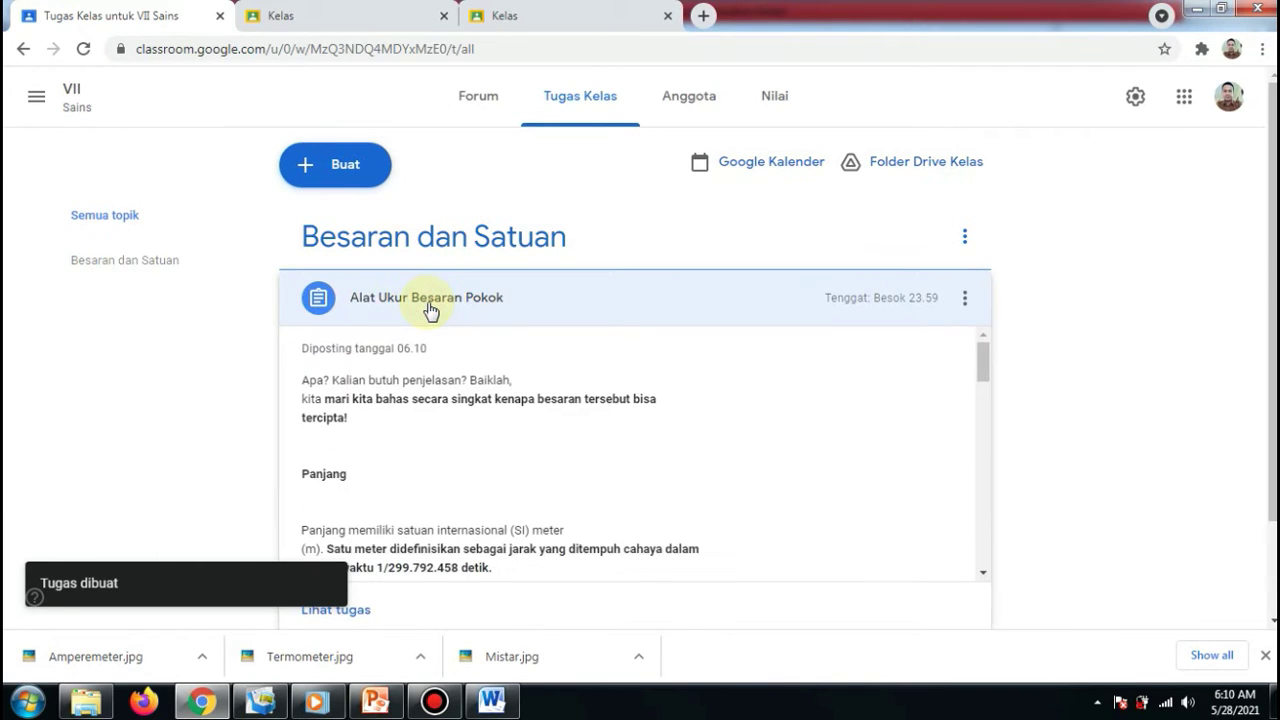
mouse_move(983, 350)
left_mouse_down()
mouse_move(986, 603)
mouse_move(988, 331)
left_mouse_up()
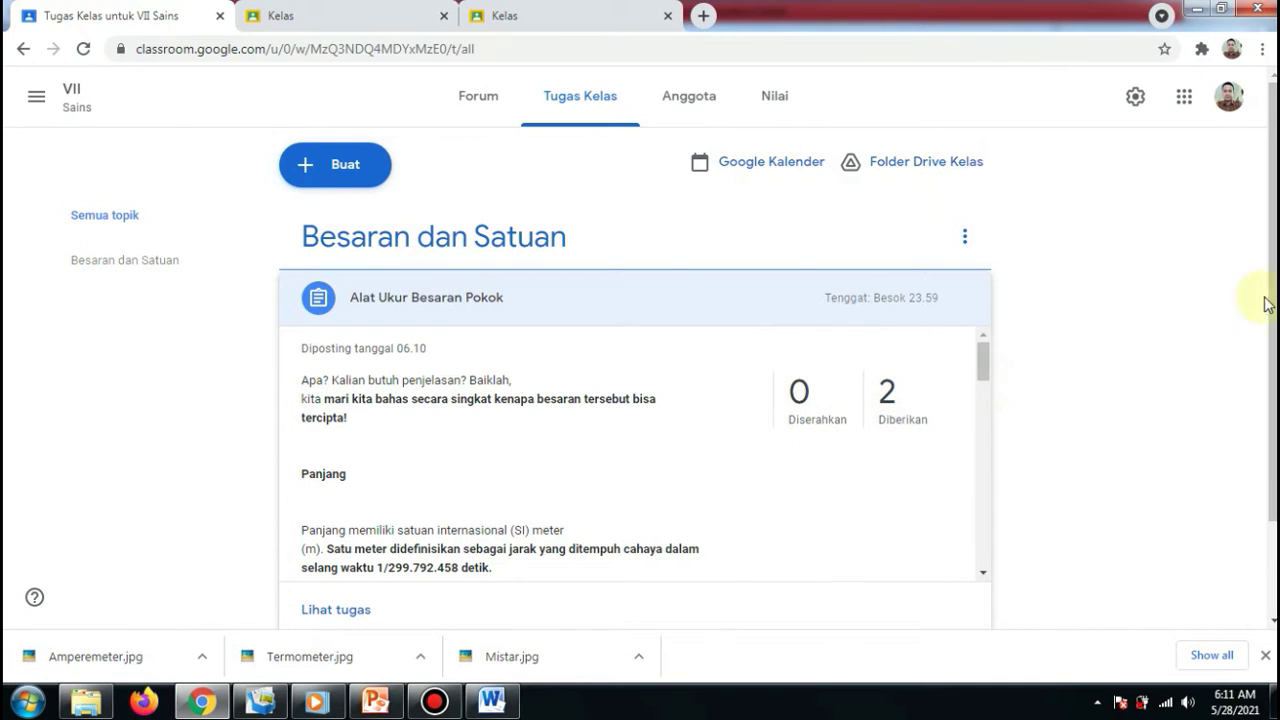
Switch to the student's Classroom, open the "Alat Ukur Besaran Pokok" assignment from the to-do list, and dismiss the introductory tips.
scroll(1220, 318, "down", 1)
scroll(1220, 318, "up", 1)
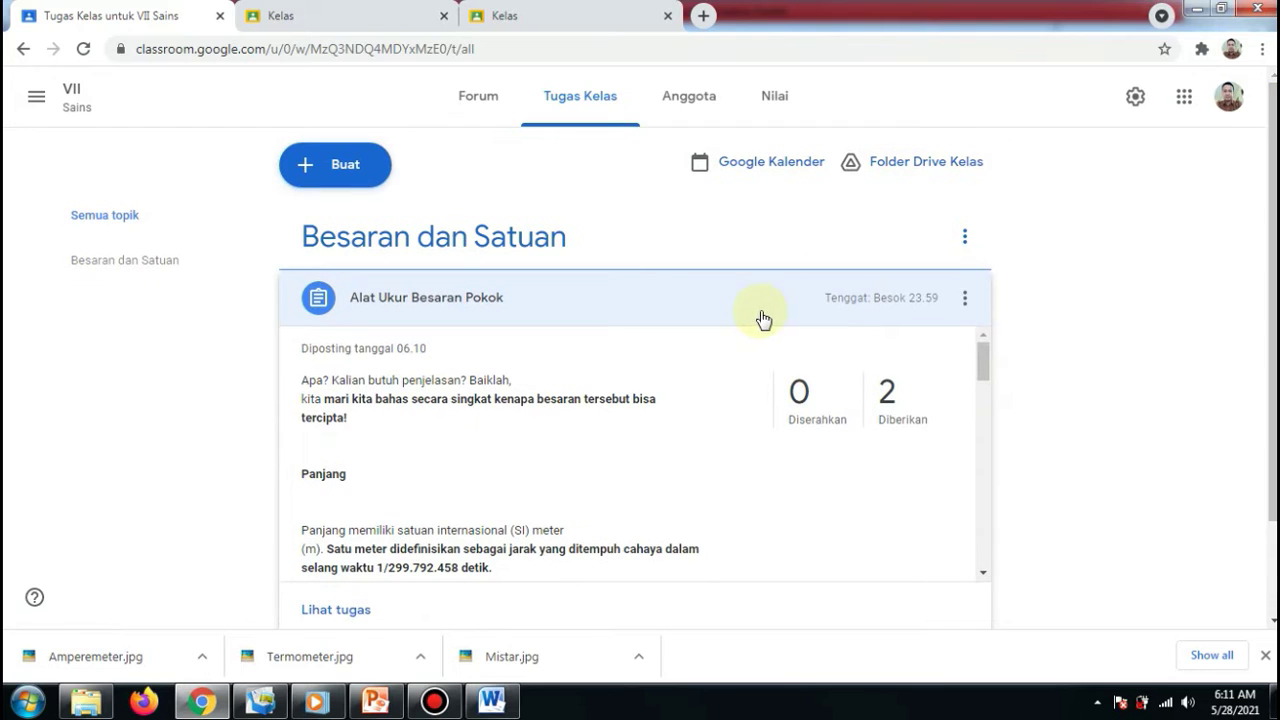
left_click(337, 8)
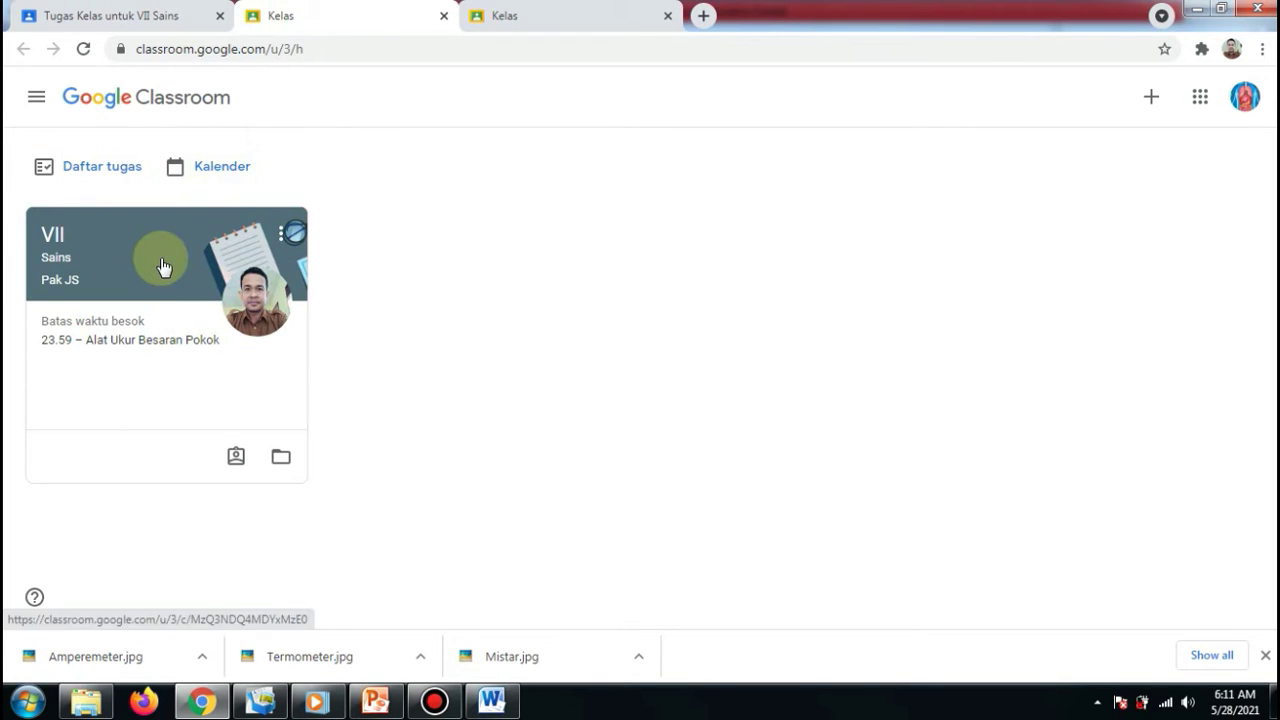
left_click(101, 170)
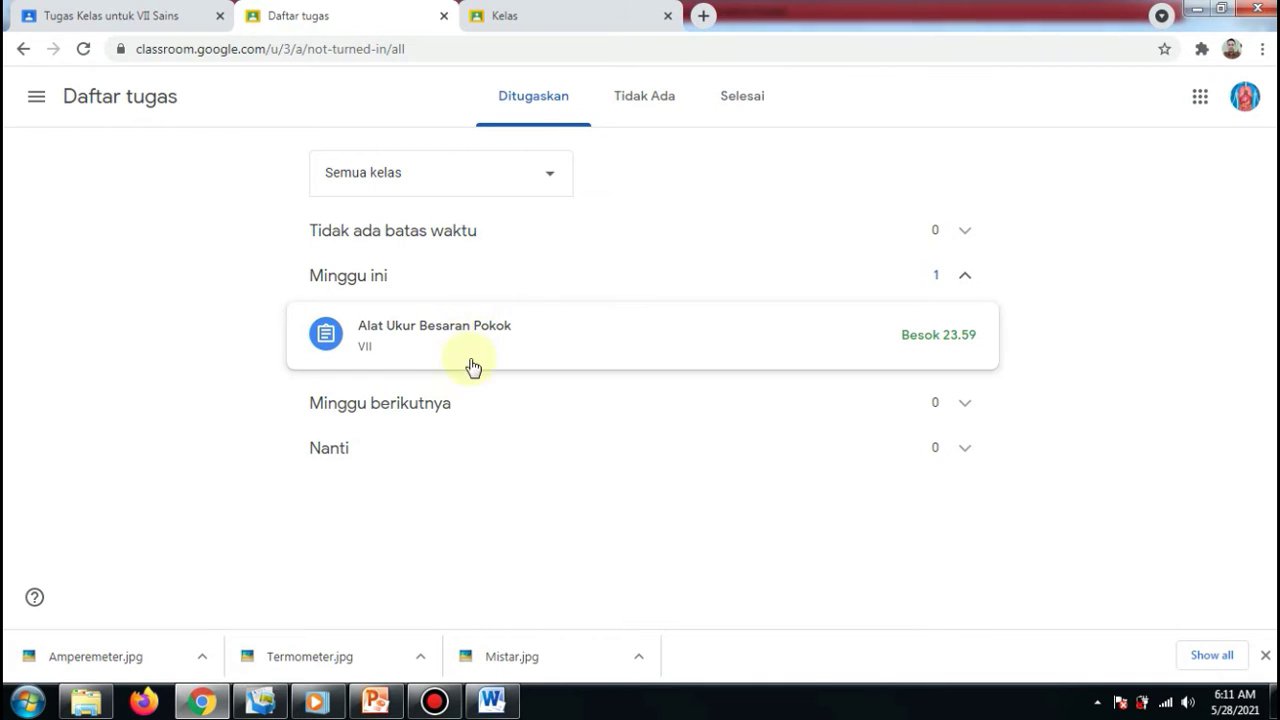
left_click(420, 331)
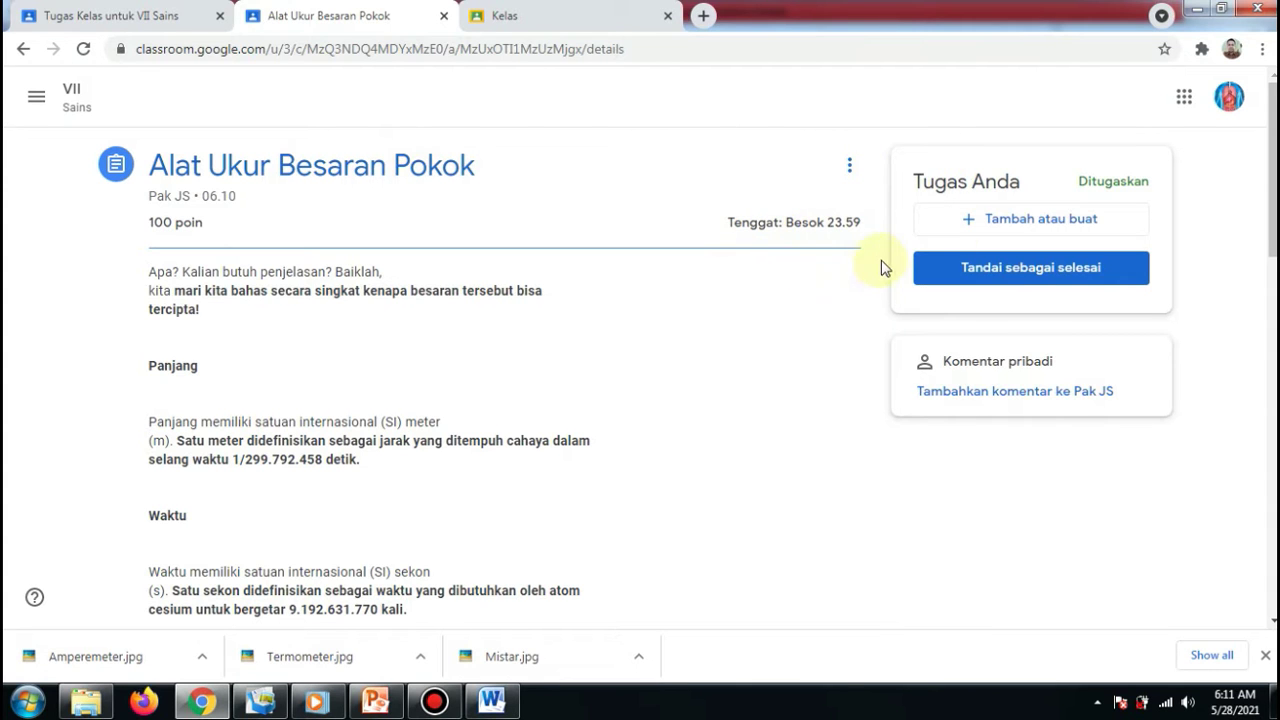
mouse_move(1272, 170)
left_mouse_down()
mouse_move(1272, 350)
mouse_move(1272, 170)
left_mouse_up()
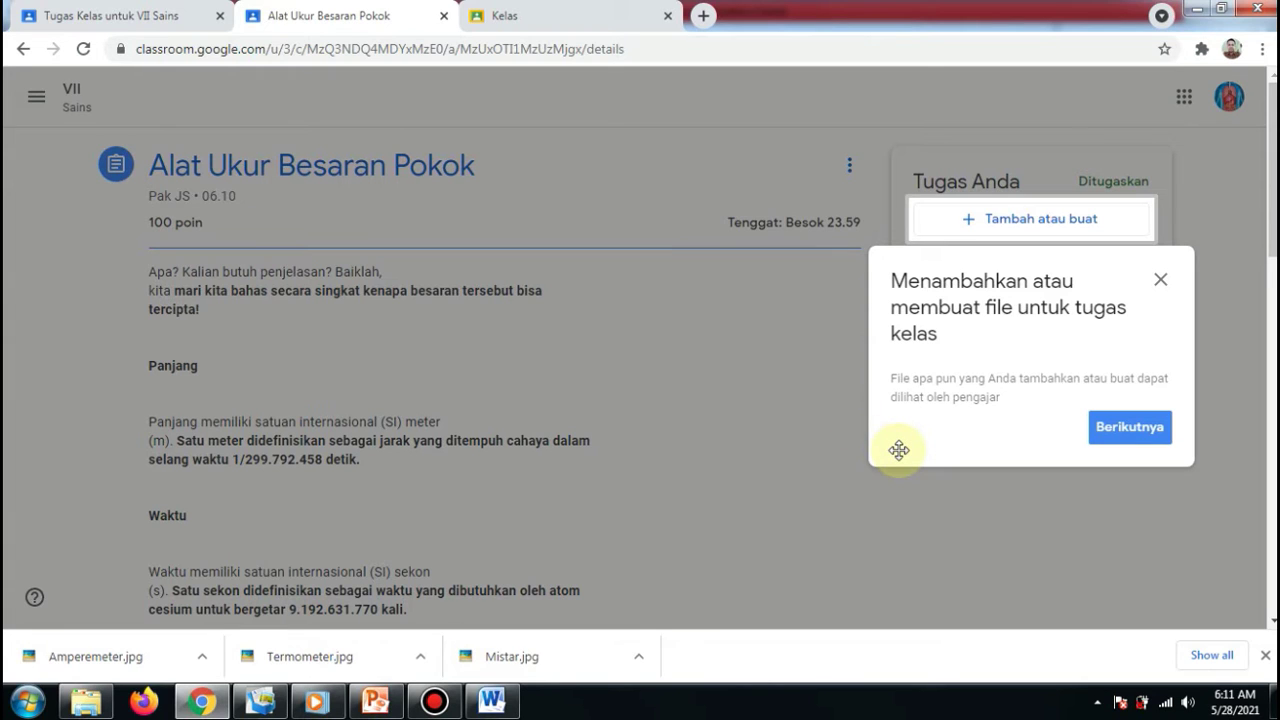
left_click(1131, 443)
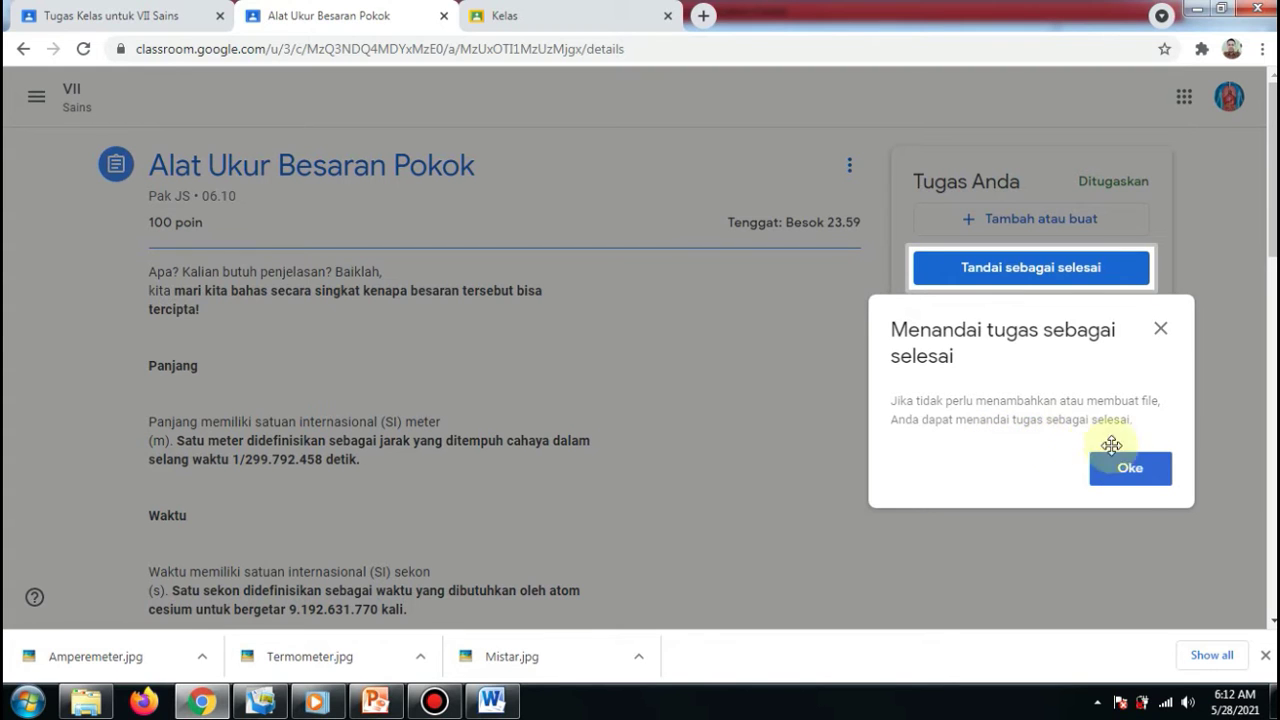
left_click(1135, 478)
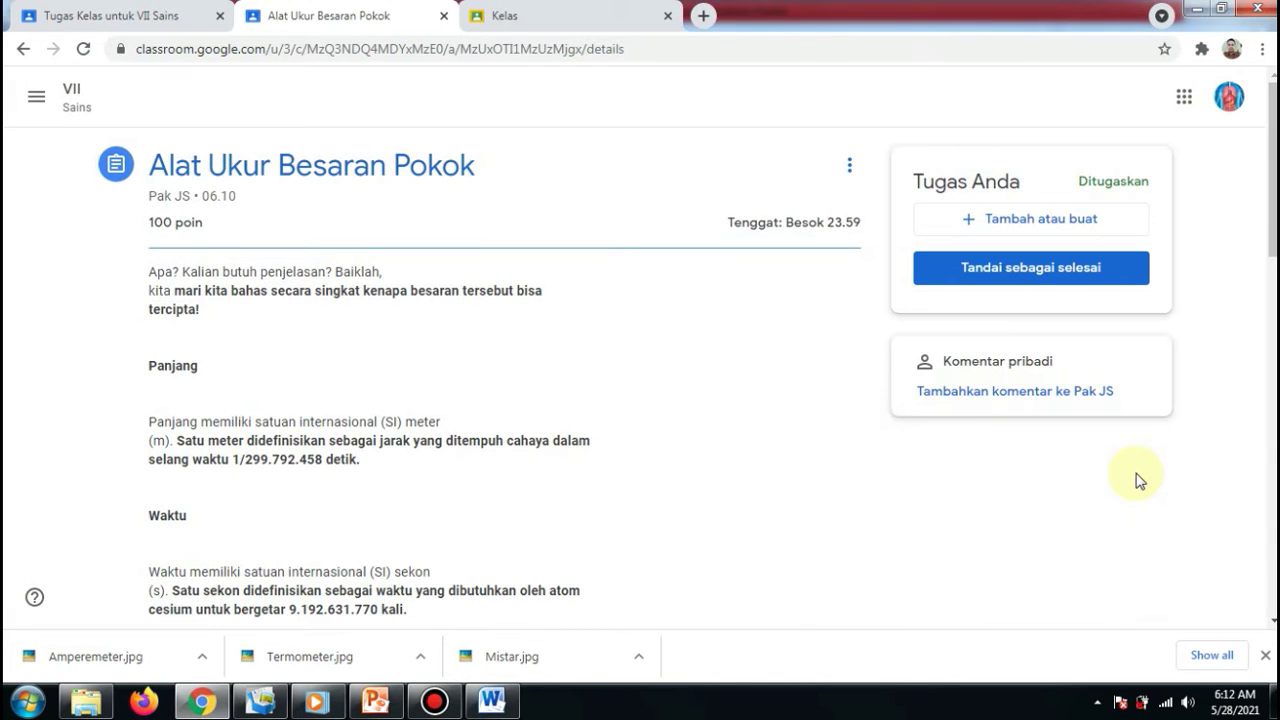
Post the class comment "Apakah harus semua alat ukur dari besaran pokok pak?" on the assignment as the student.
left_click_drag(1273, 238, 1275, 670)
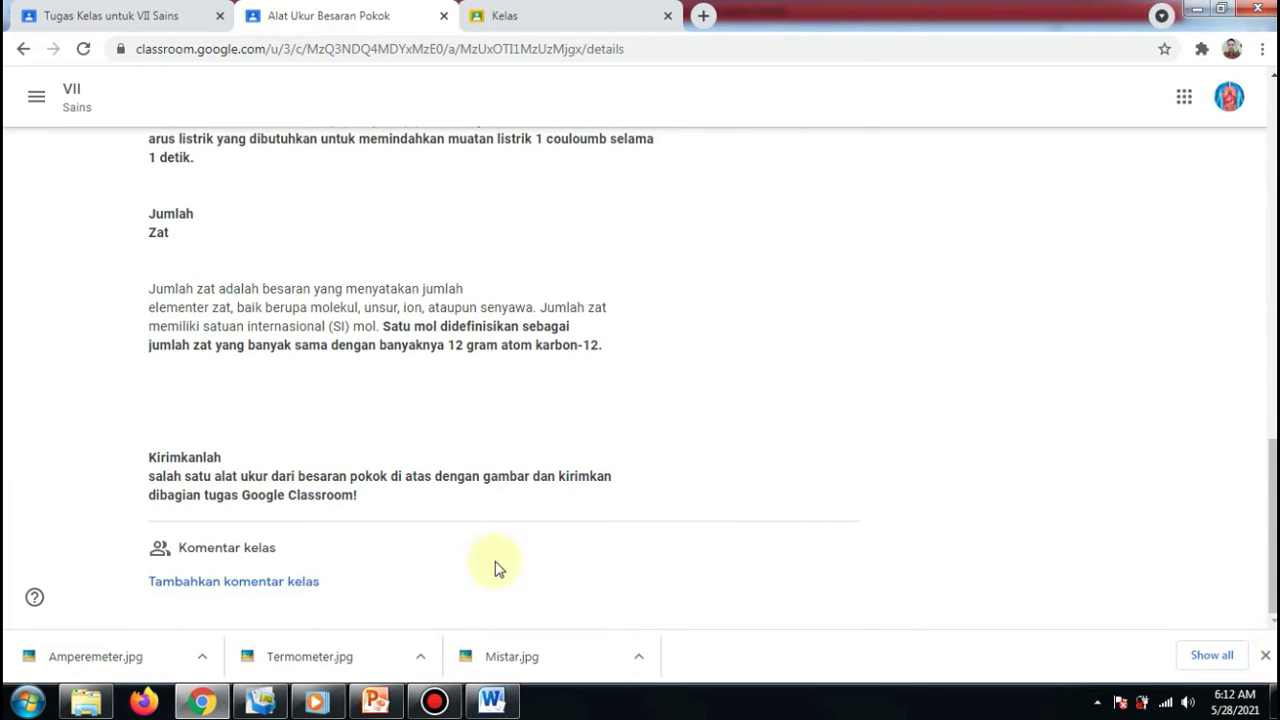
left_click(262, 586)
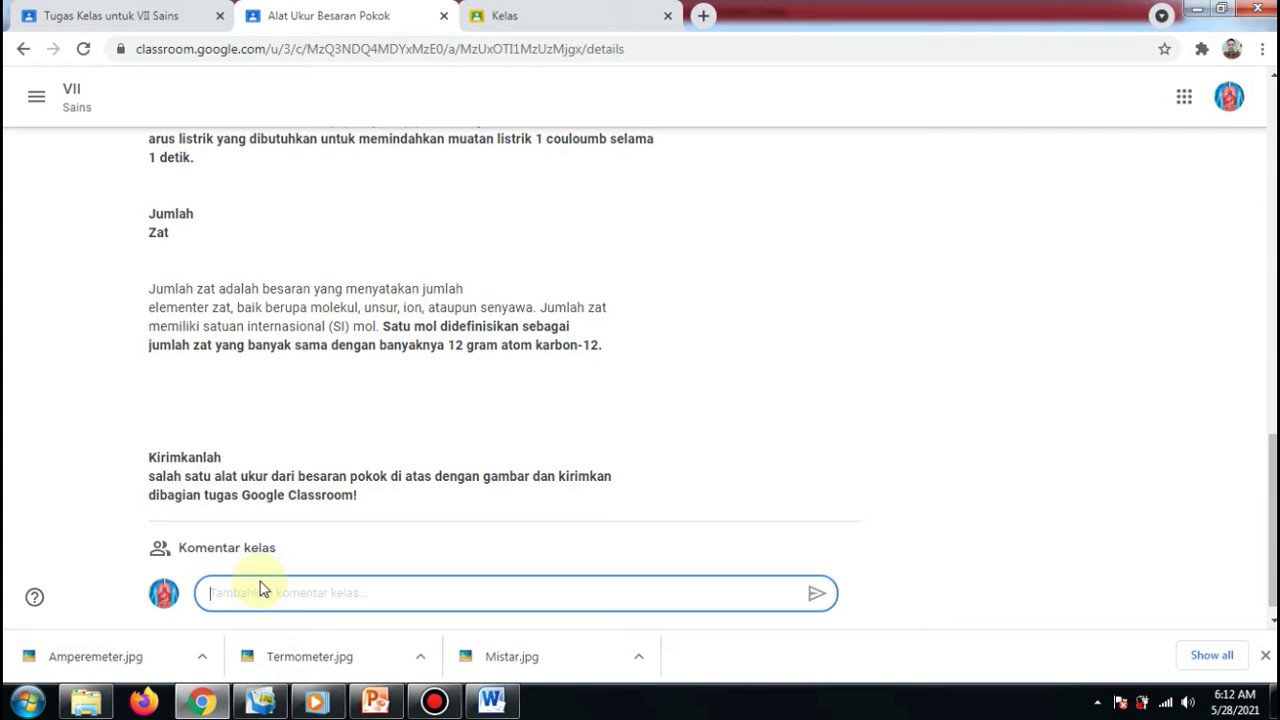
type("A")
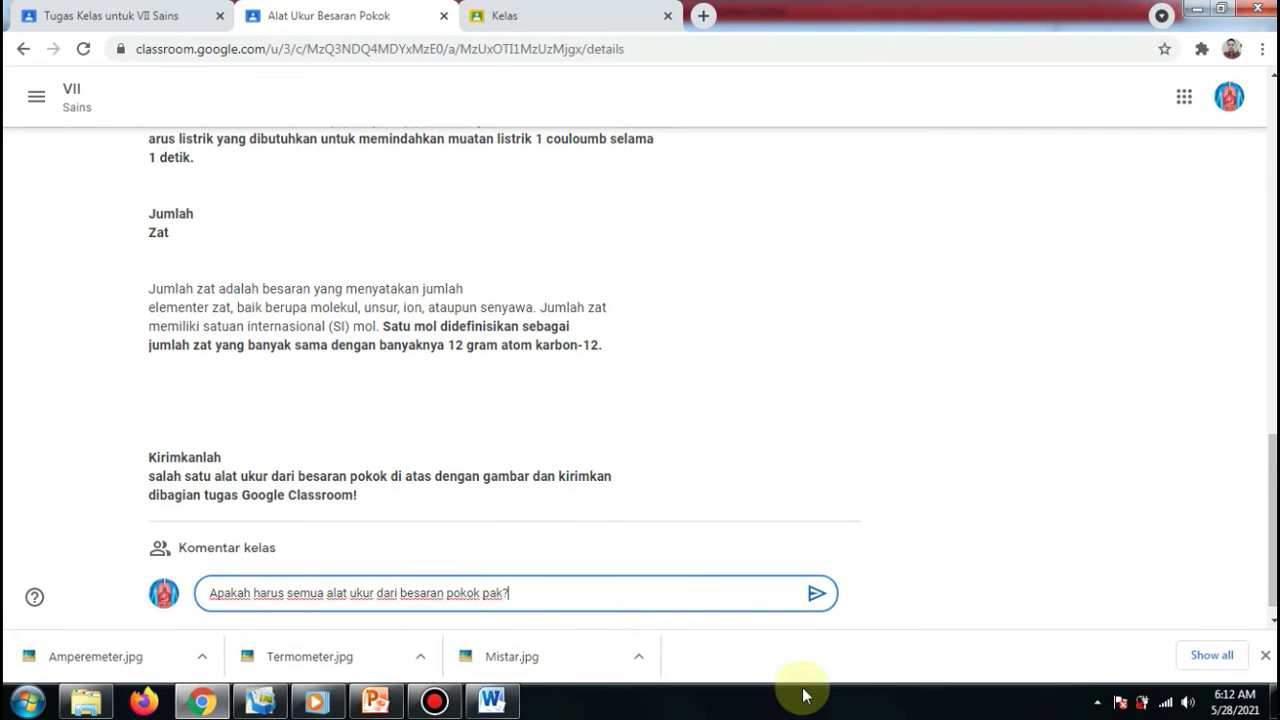
left_click(815, 604)
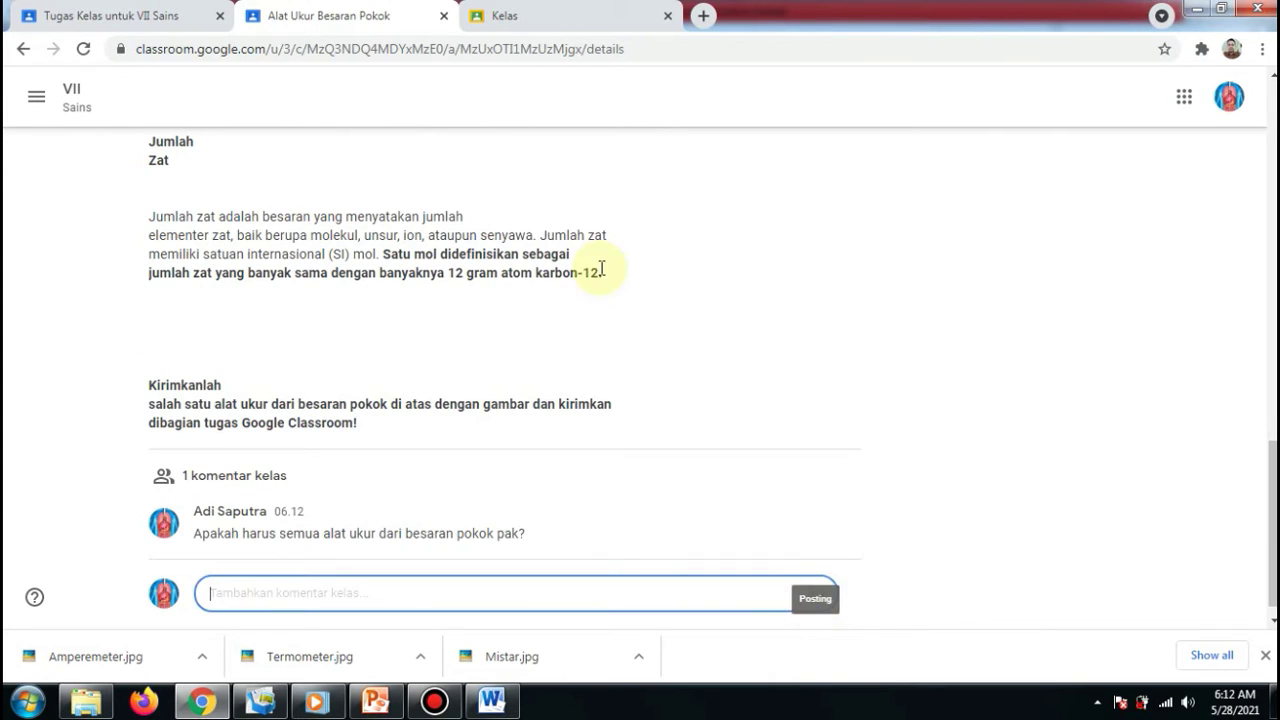
From the teacher's class stream, answer the assignment's class comment with "tidak nak, hanya salah satu nya saja ya.." and close the comments.
left_click(112, 12)
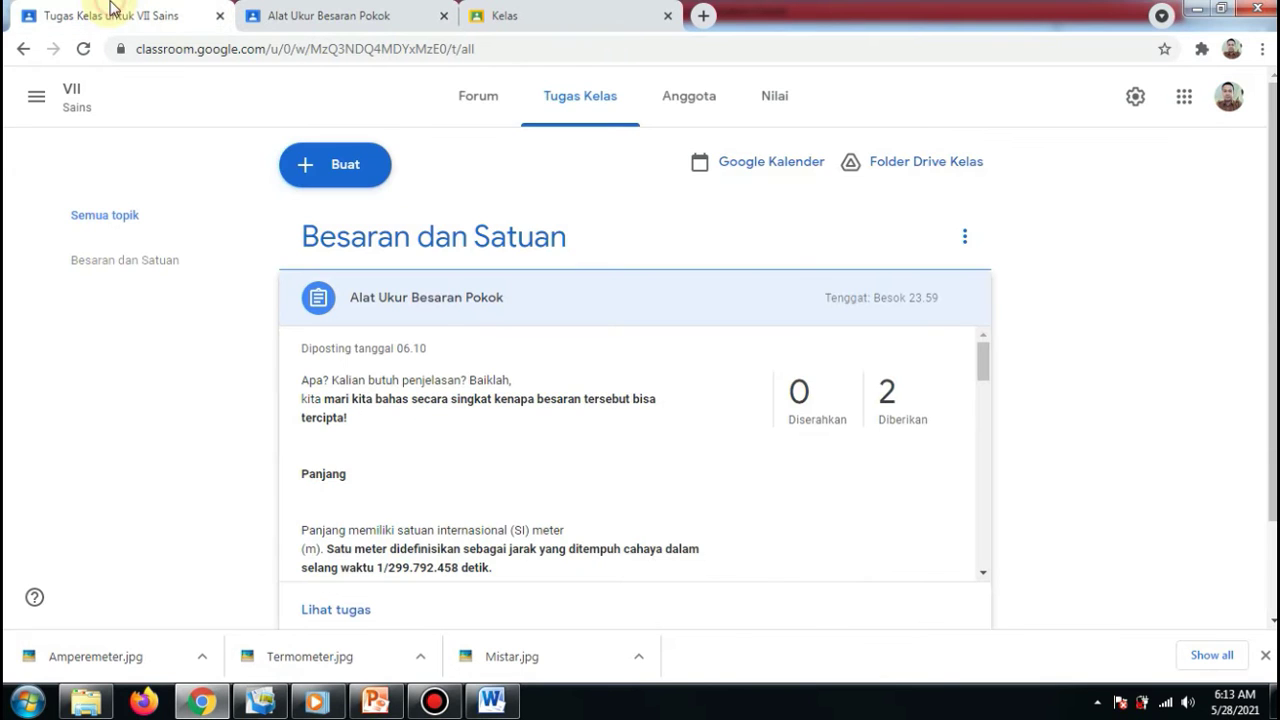
left_click(478, 96)
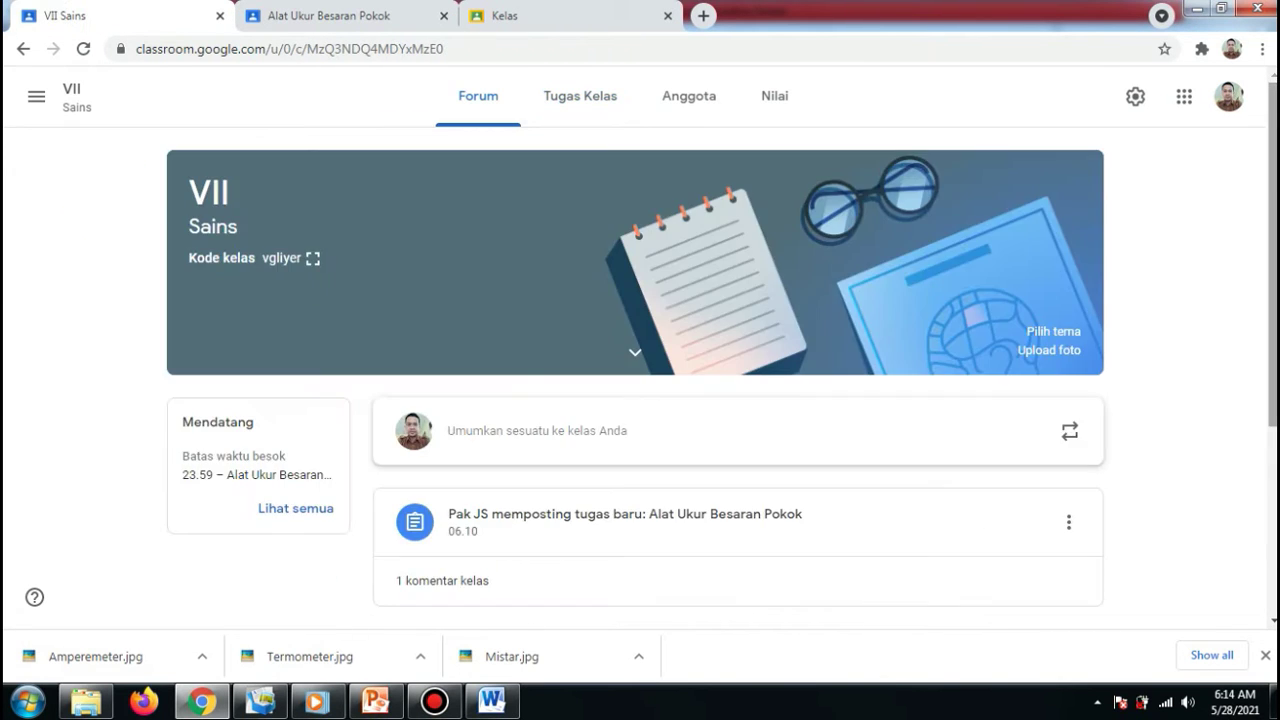
scroll(663, 409, "down", 3)
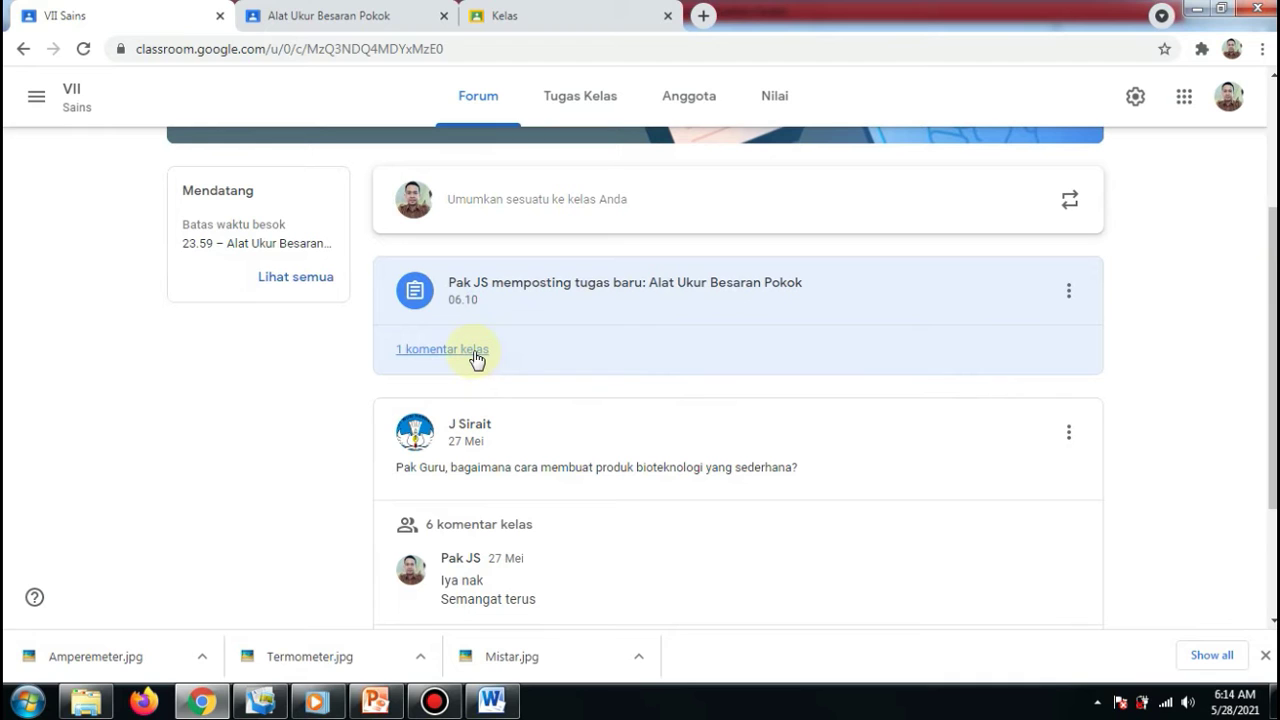
left_click(476, 359)
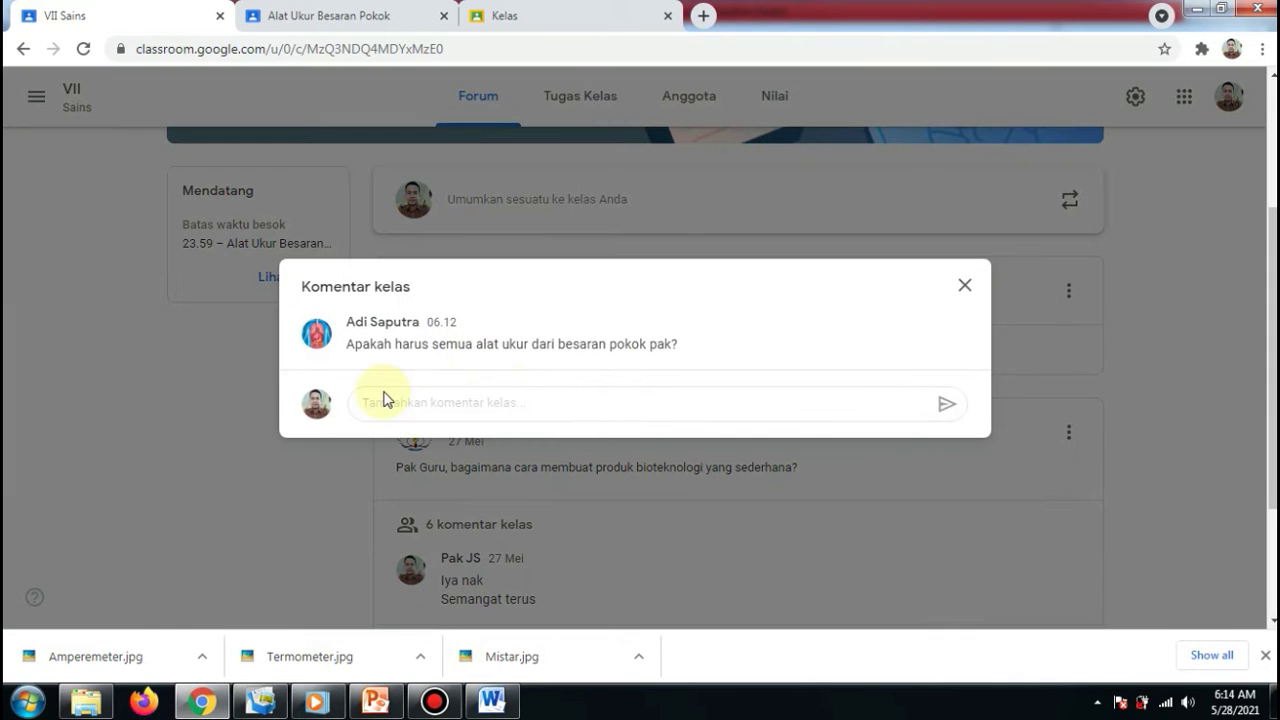
left_click(475, 403)
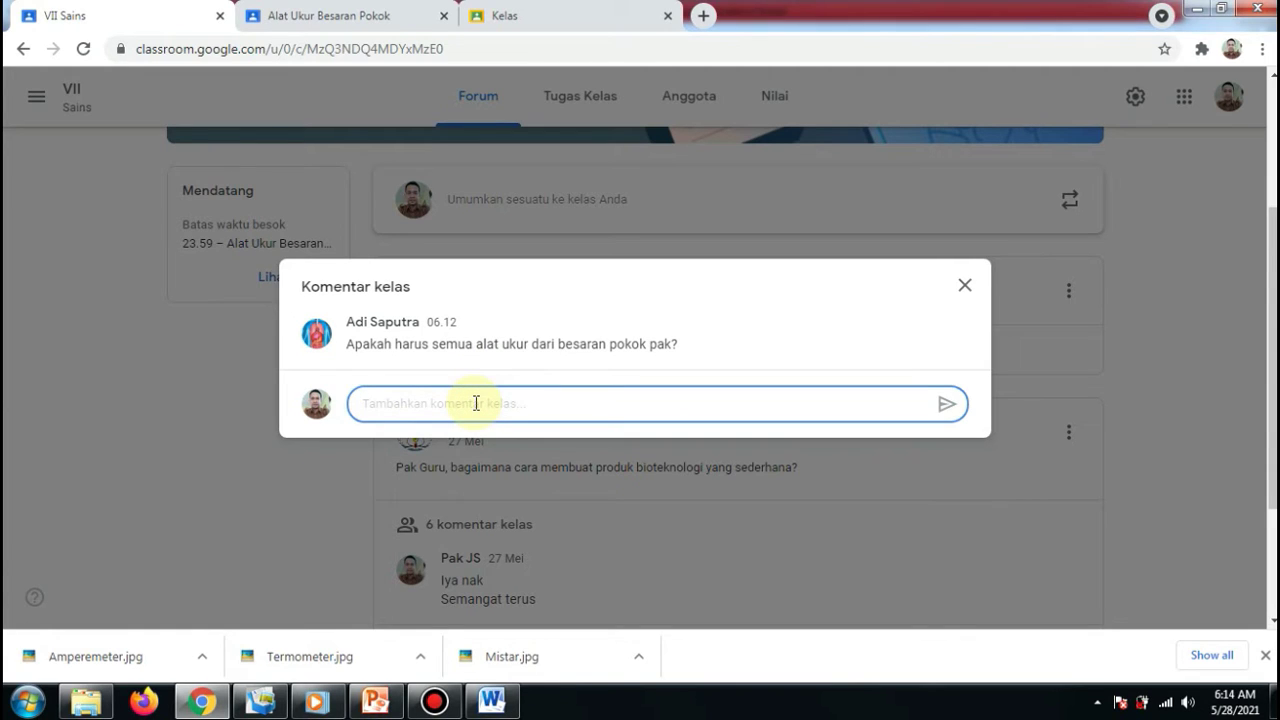
type("tidak nak, ha")
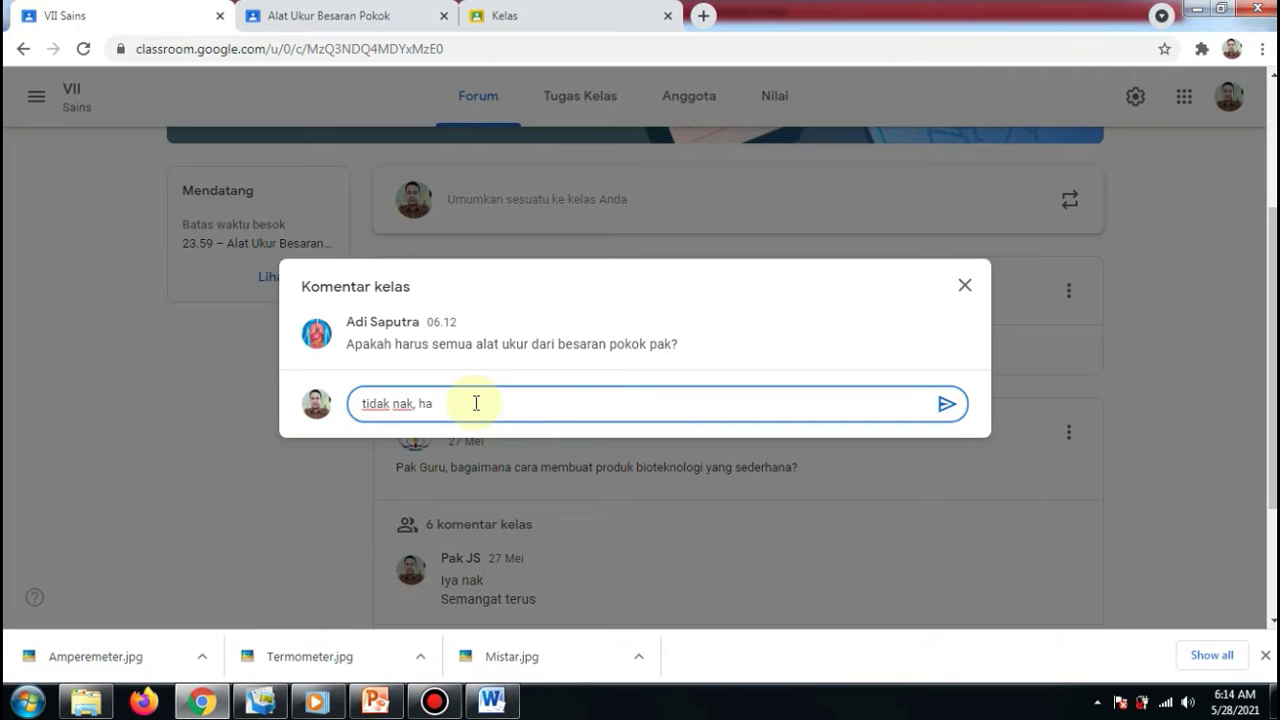
key("BackSpace")
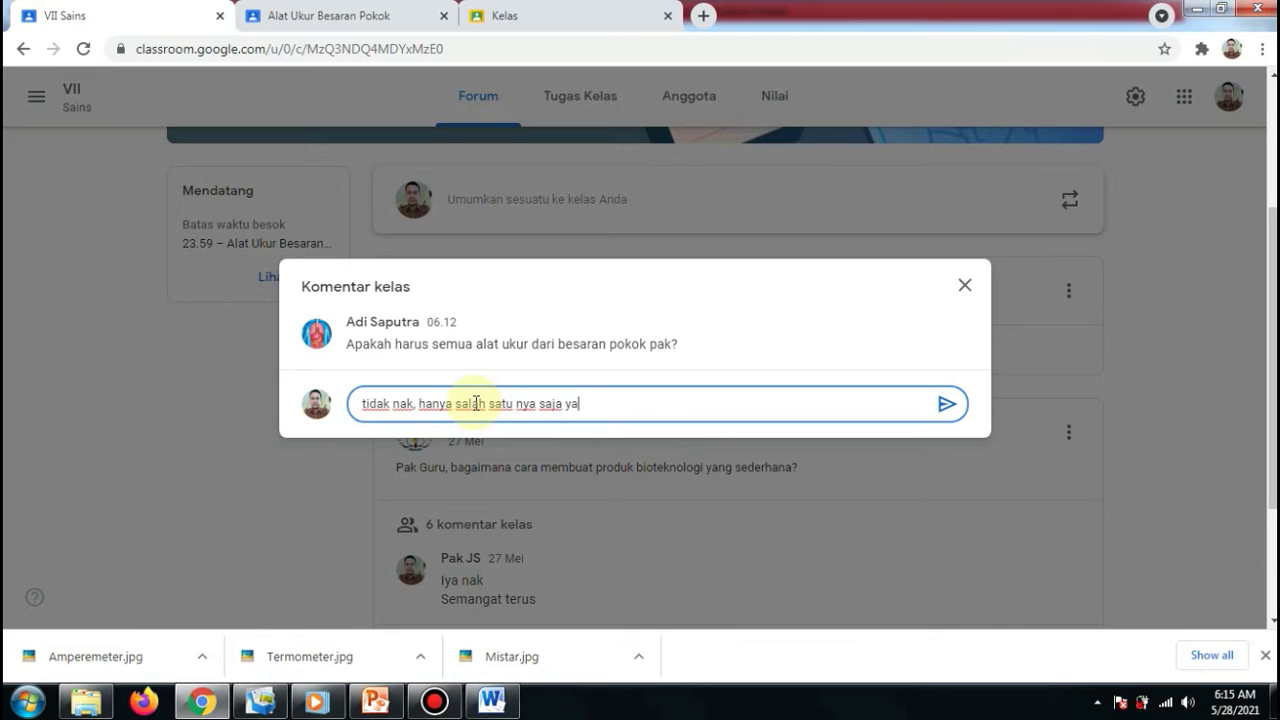
left_click(946, 405)
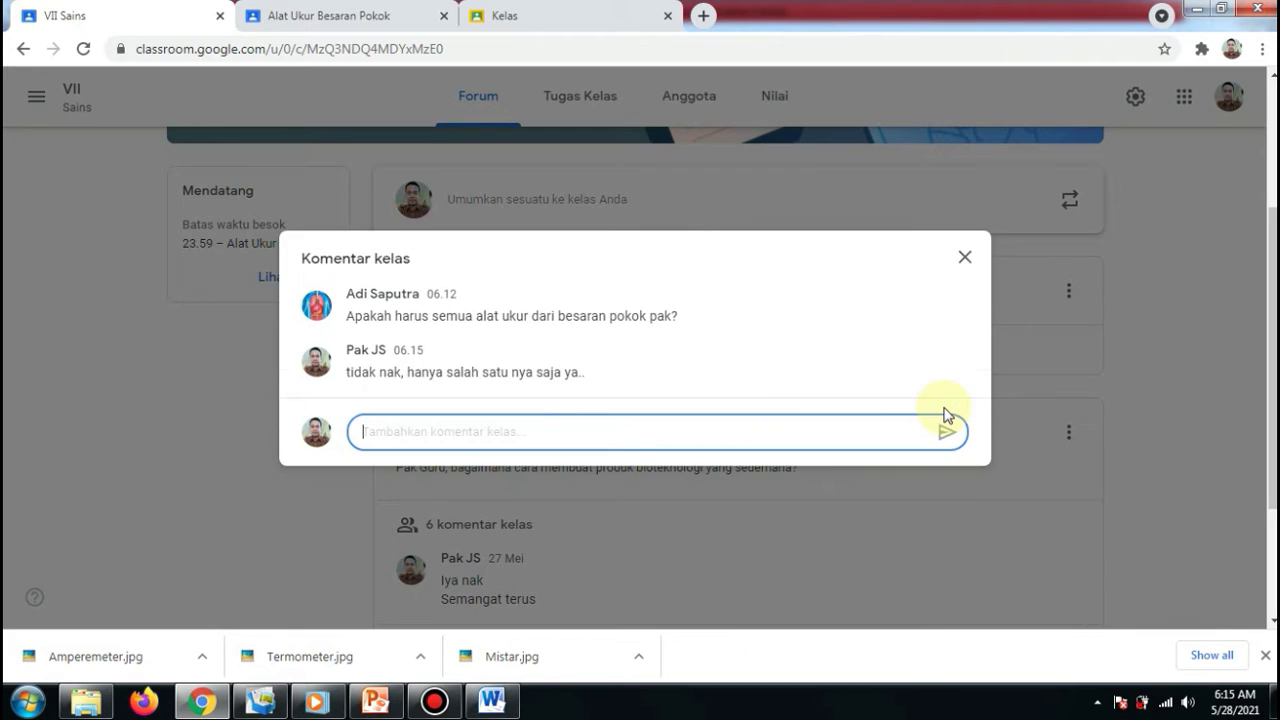
mouse_move(963, 308)
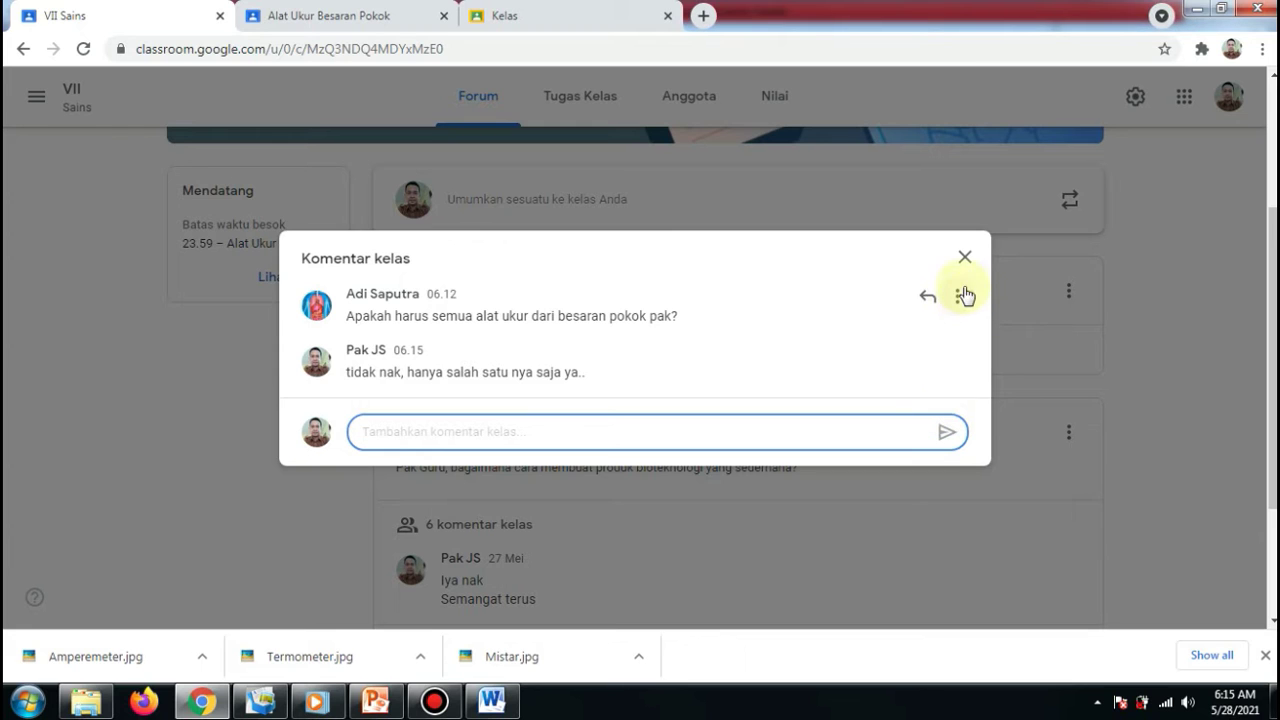
left_click(967, 261)
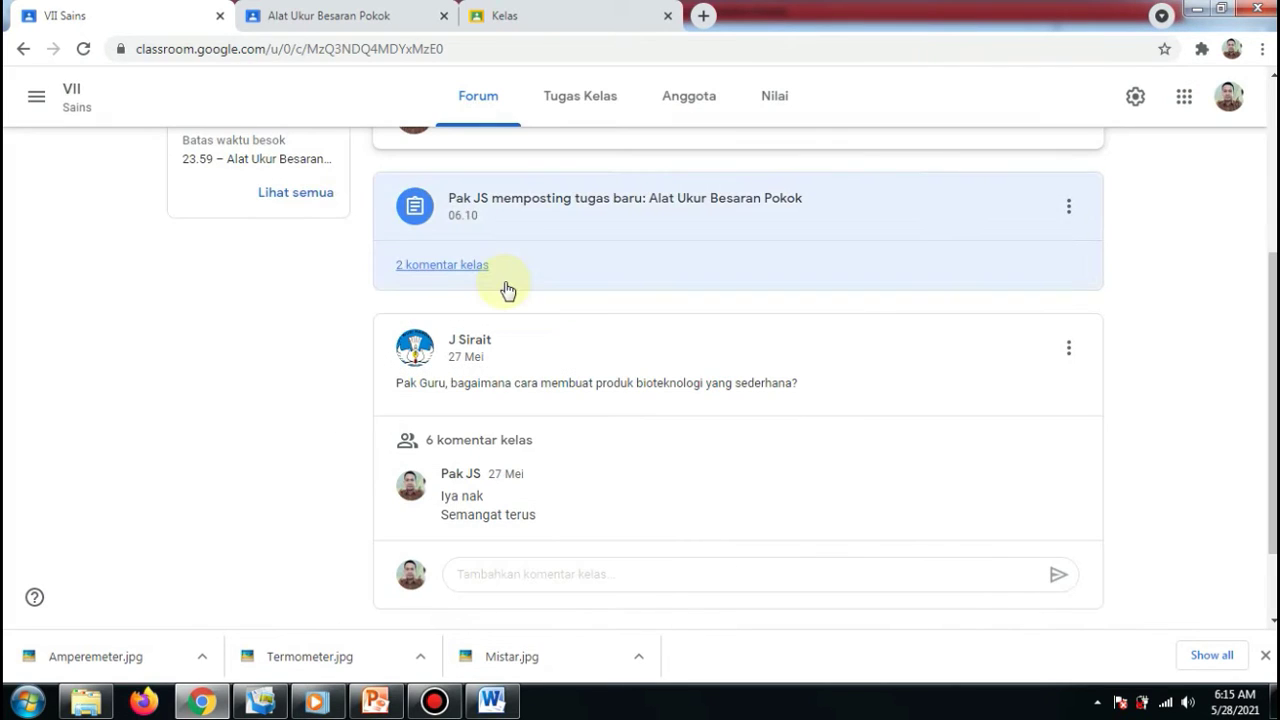
Return to the student's assignment page and reload it to check the class comments for the teacher's reply.
left_click(305, 11)
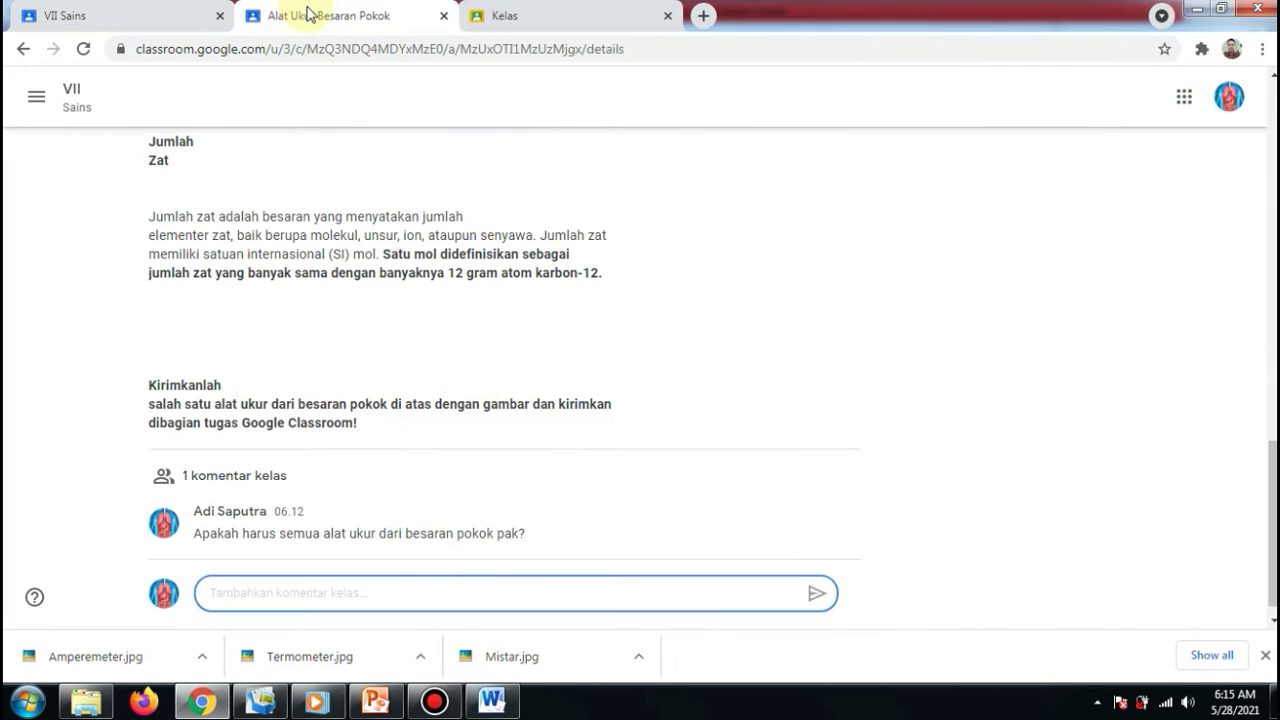
left_click(621, 56)
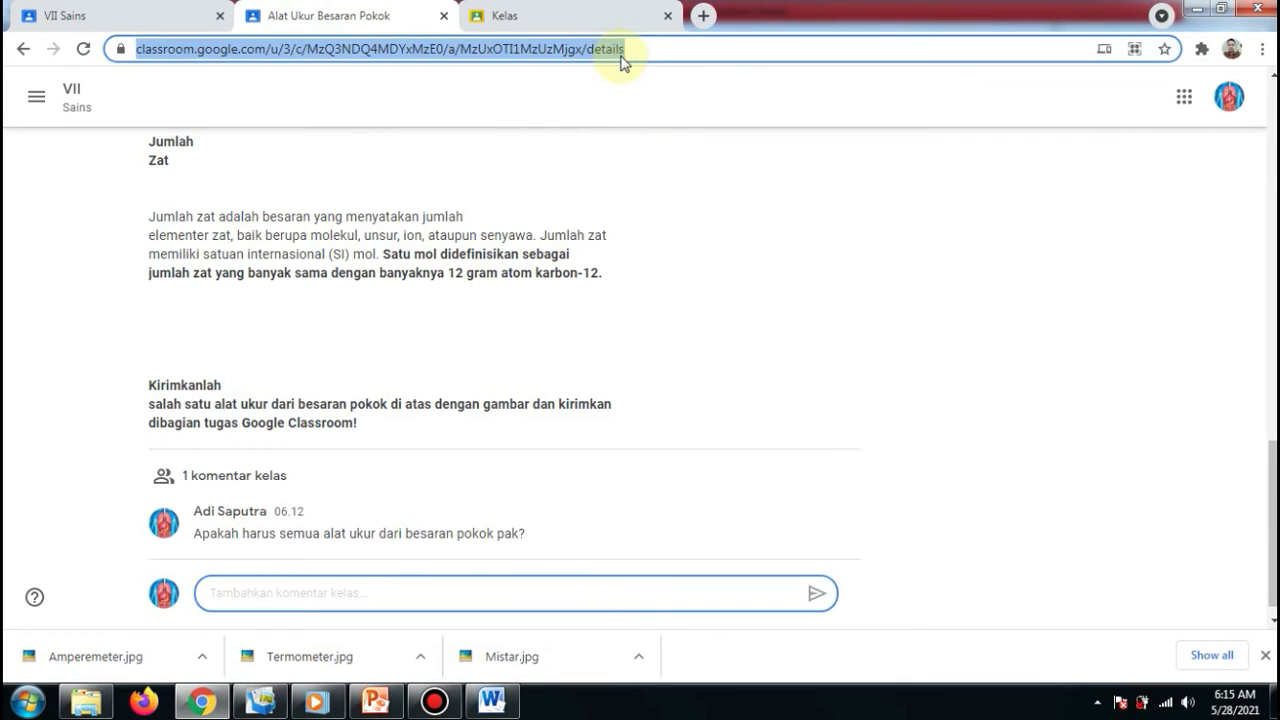
key("Return")
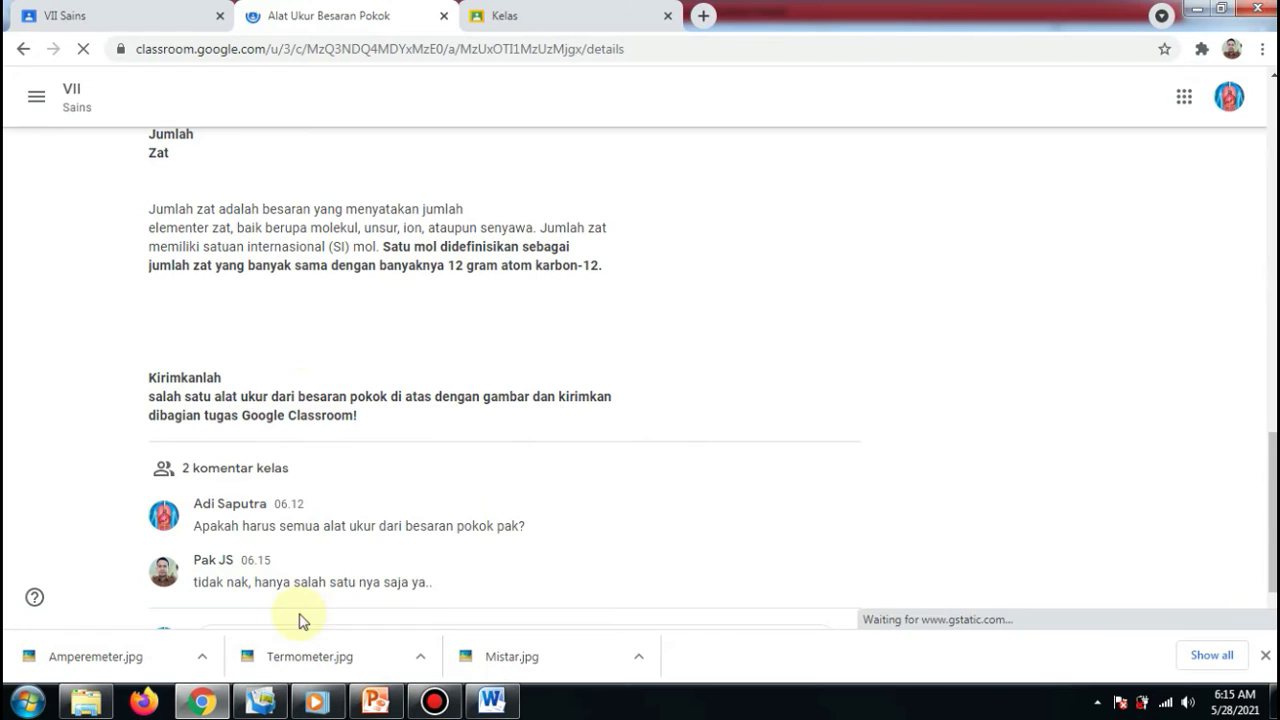
scroll(994, 357, "down", 1)
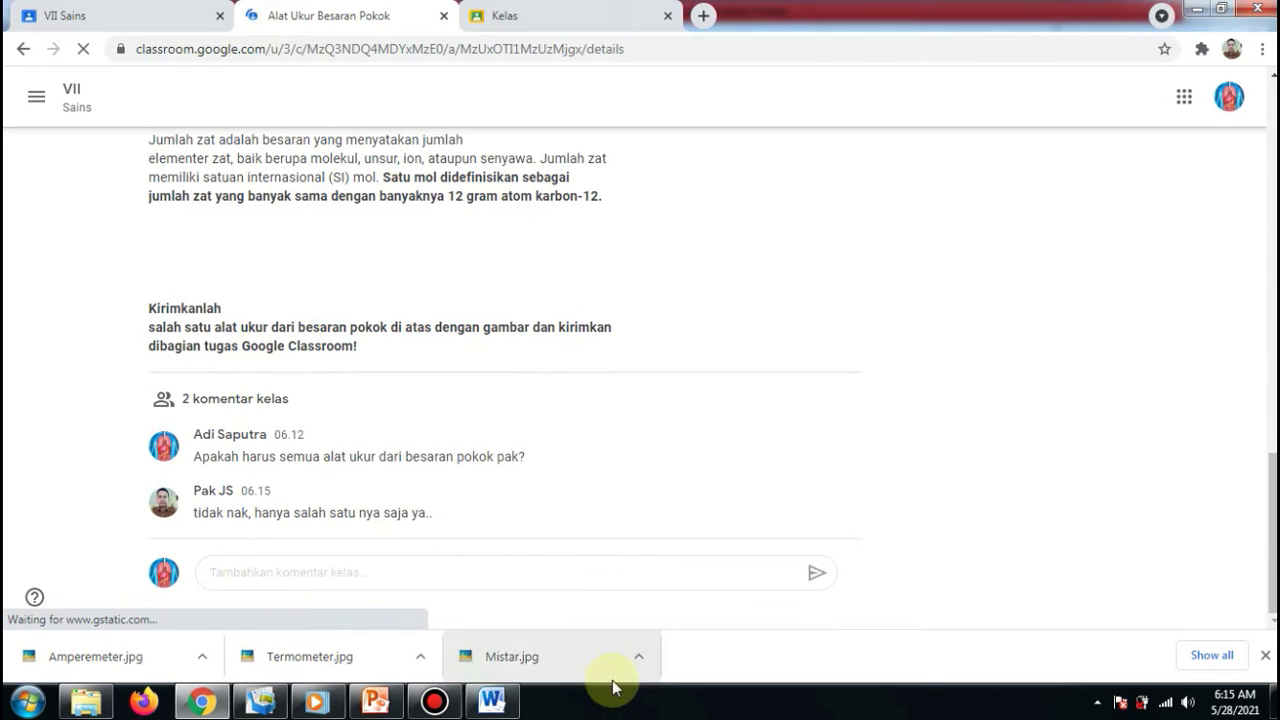
Post the class comment "Baik pak" as the student, dismissing the private comment tip.
left_click(272, 572)
scroll(274, 572, "up", 10)
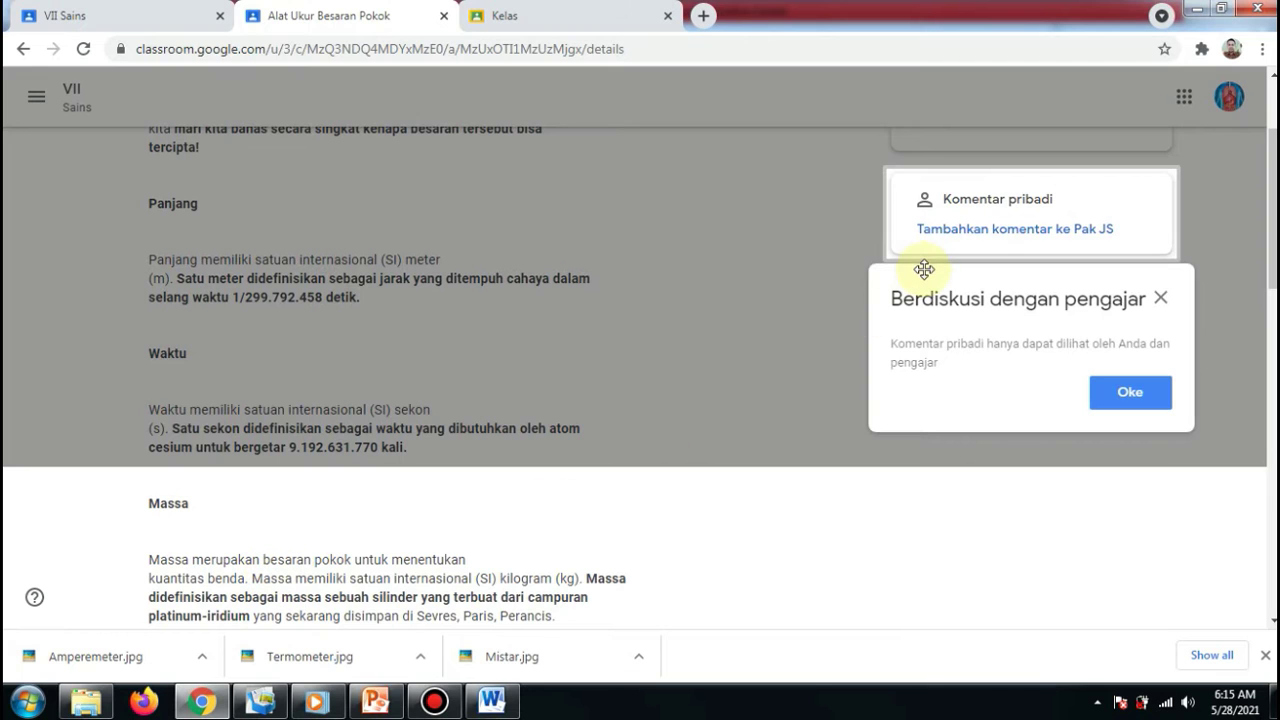
left_click(1131, 393)
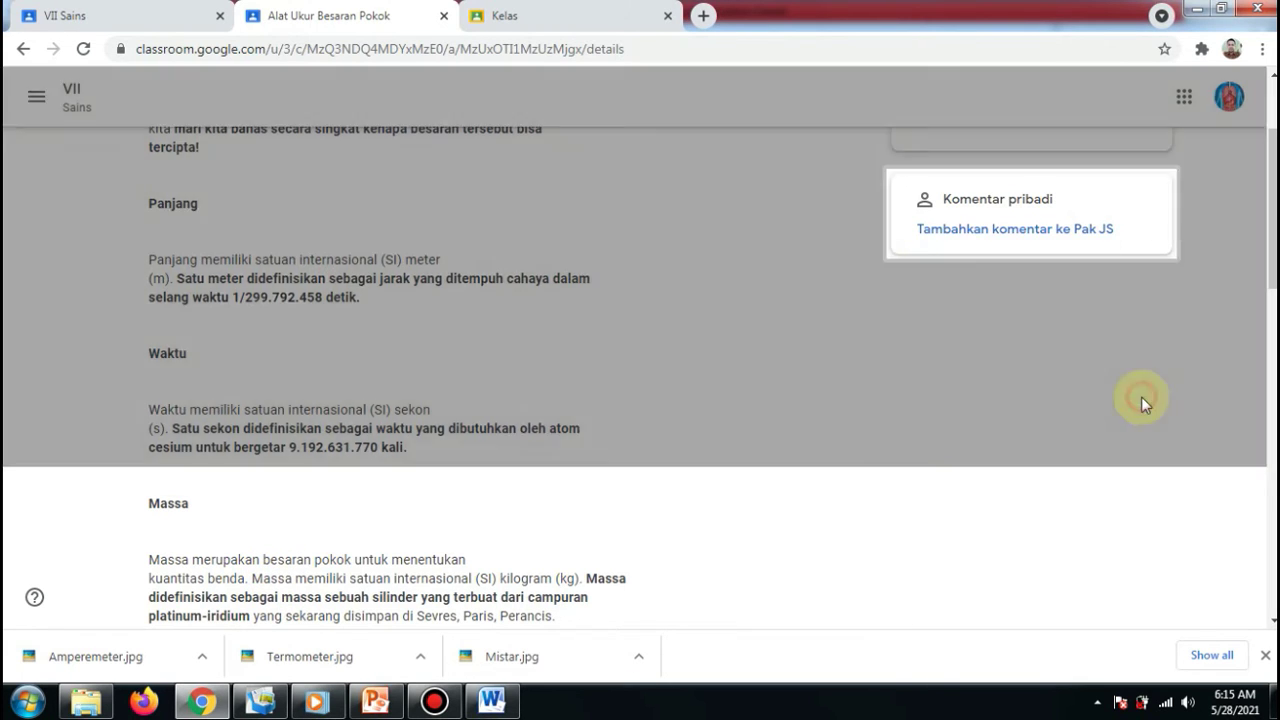
left_click_drag(1273, 251, 1274, 575)
type("Baik pak")
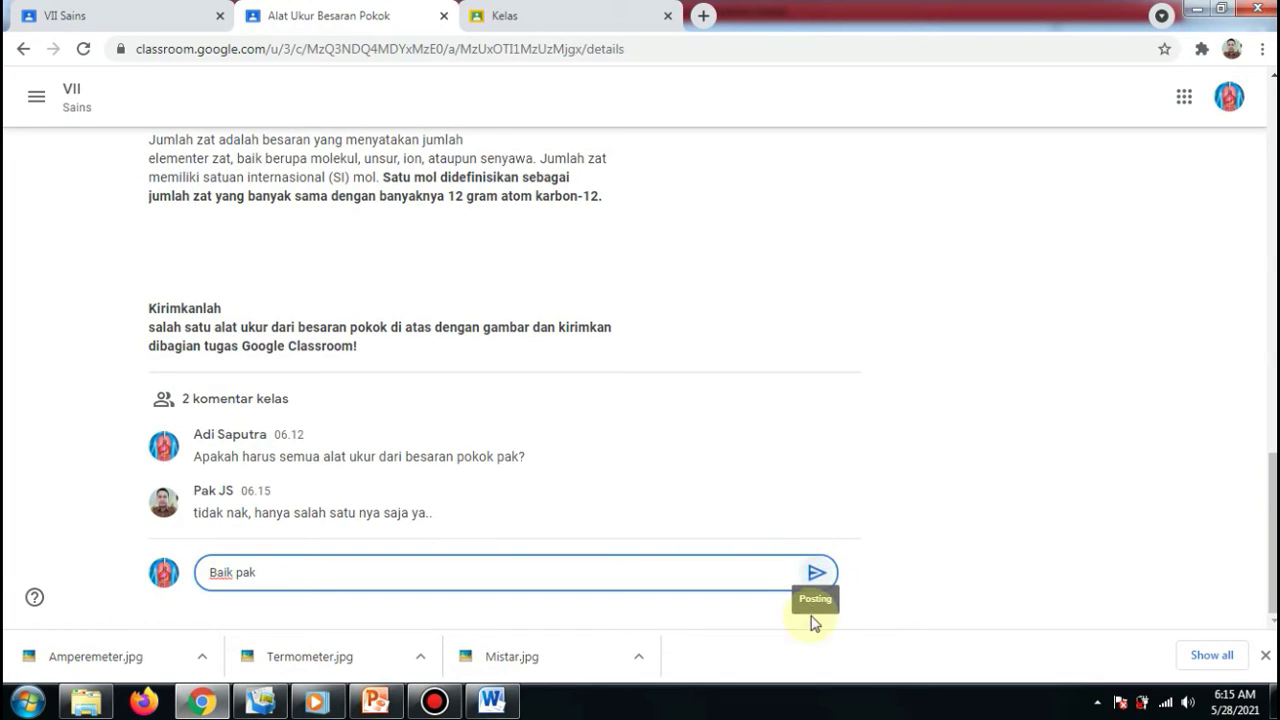
left_click(813, 570)
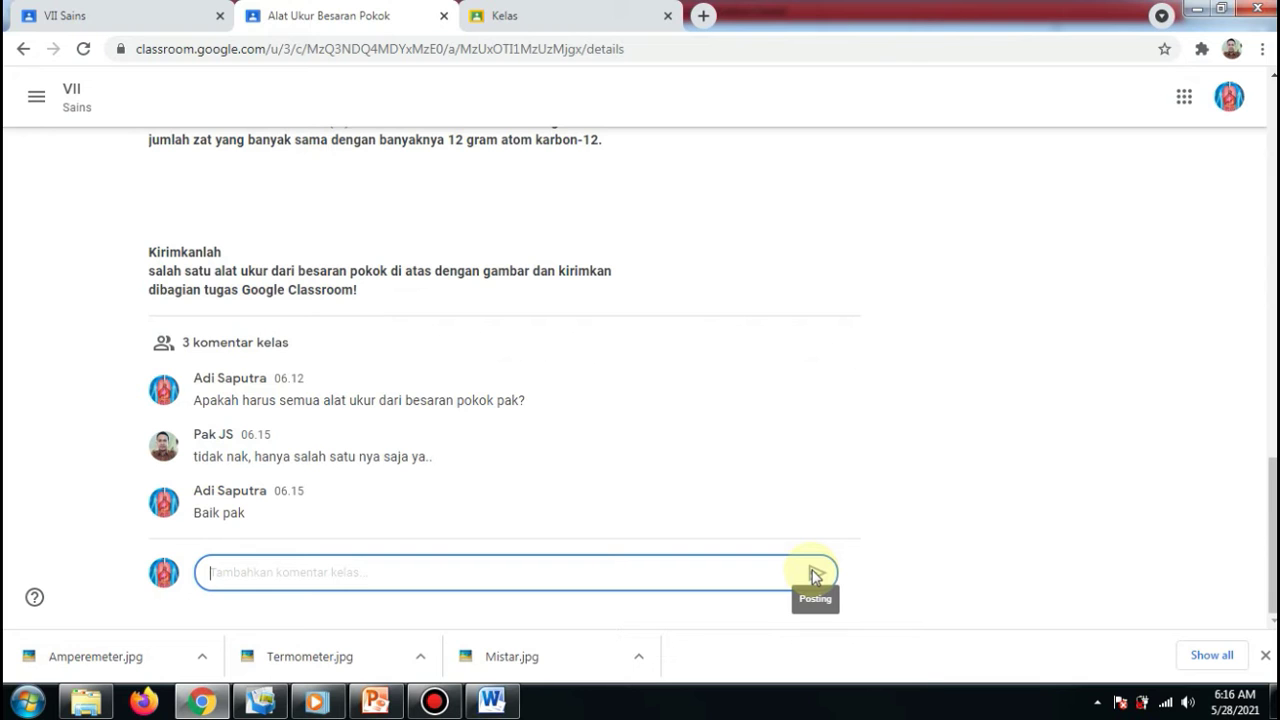
Attach the image Mistar.jpg from the Downloads folder to the student's work for the assignment.
left_click_drag(1273, 571, 1273, 193)
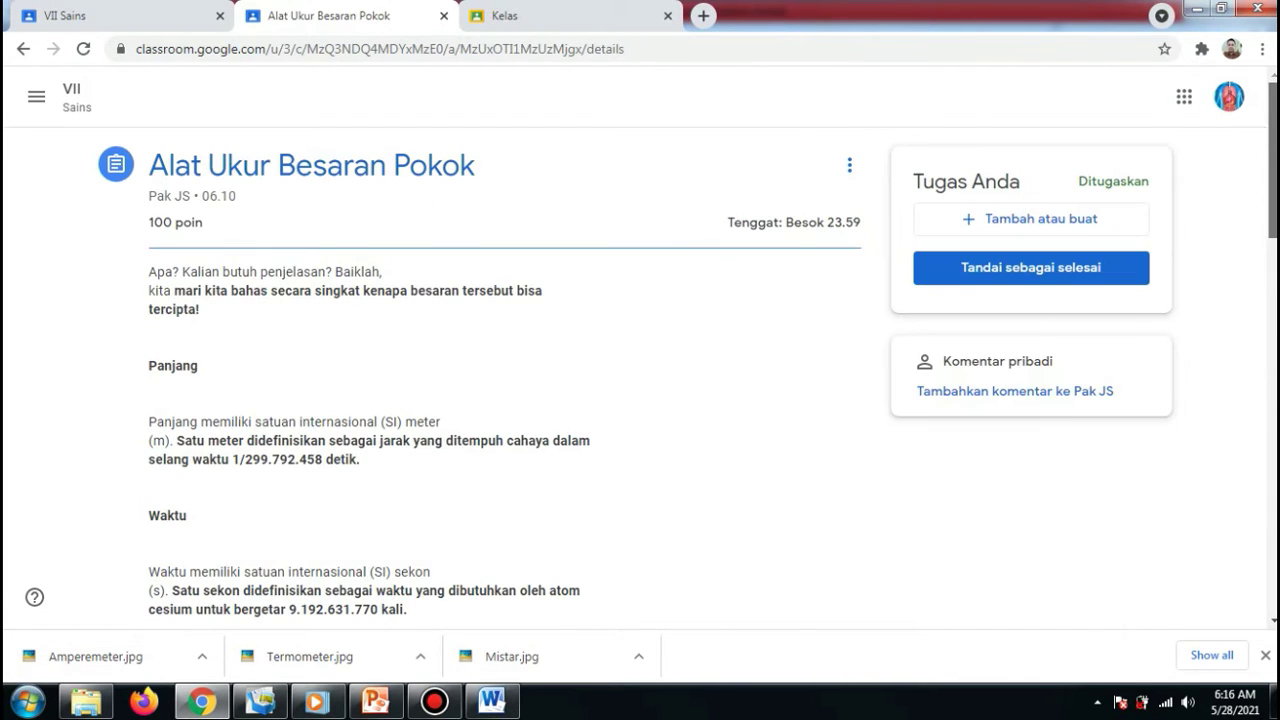
left_click(1025, 225)
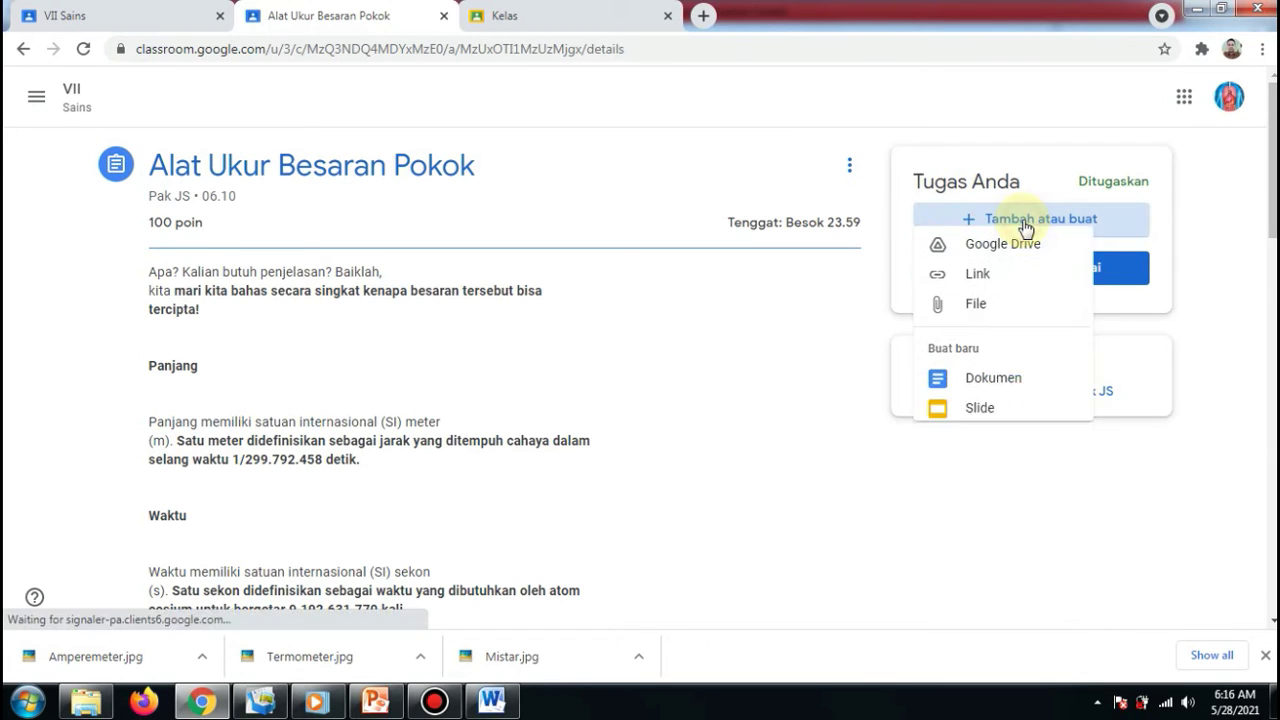
left_click(965, 320)
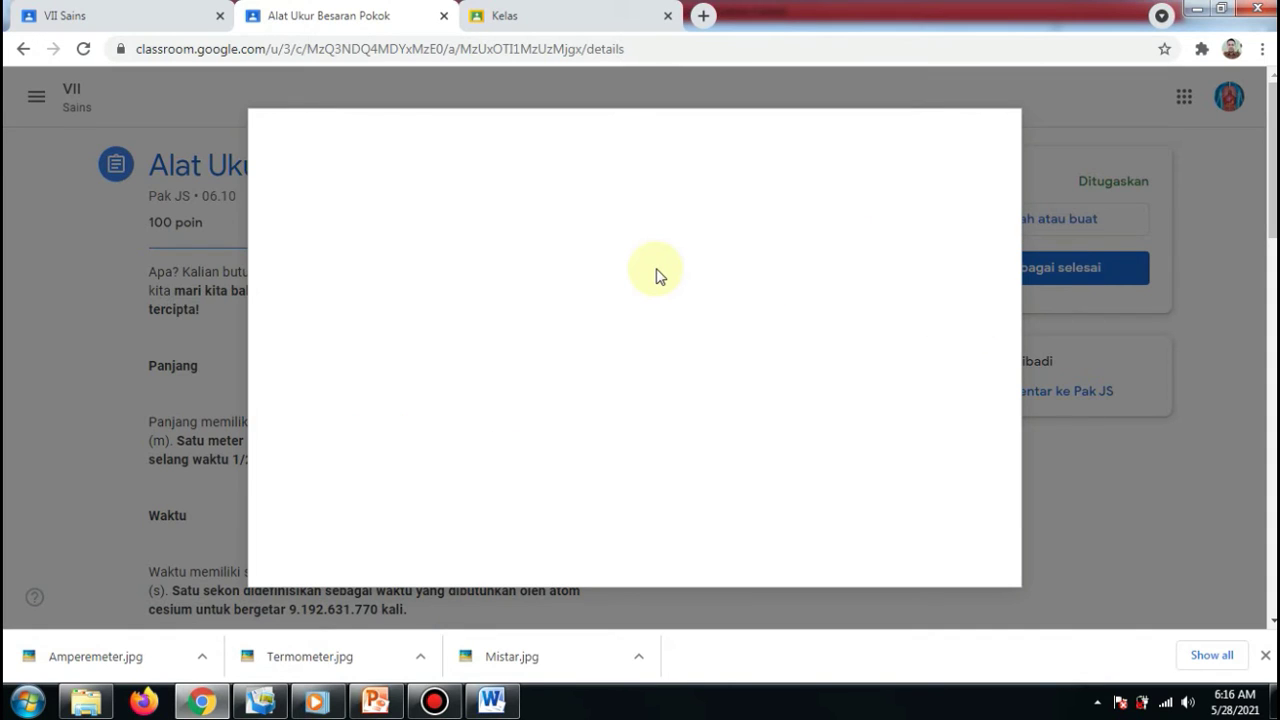
left_click(408, 203)
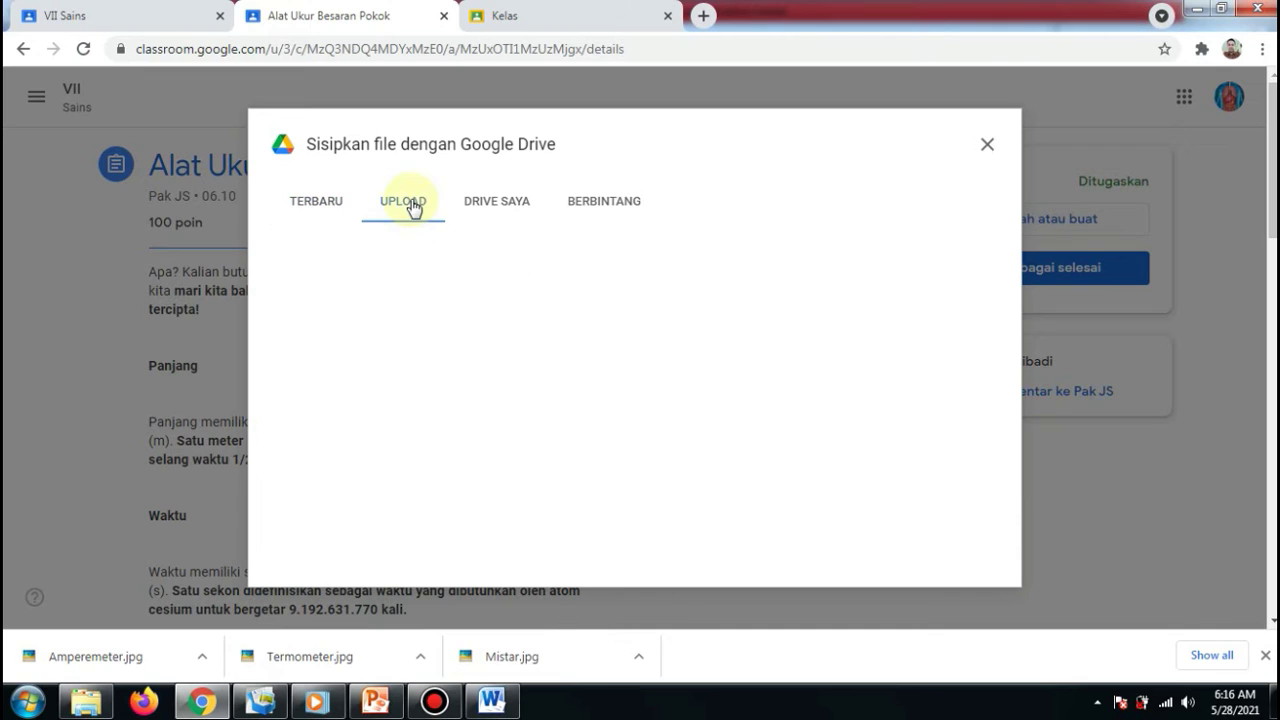
left_click(645, 468)
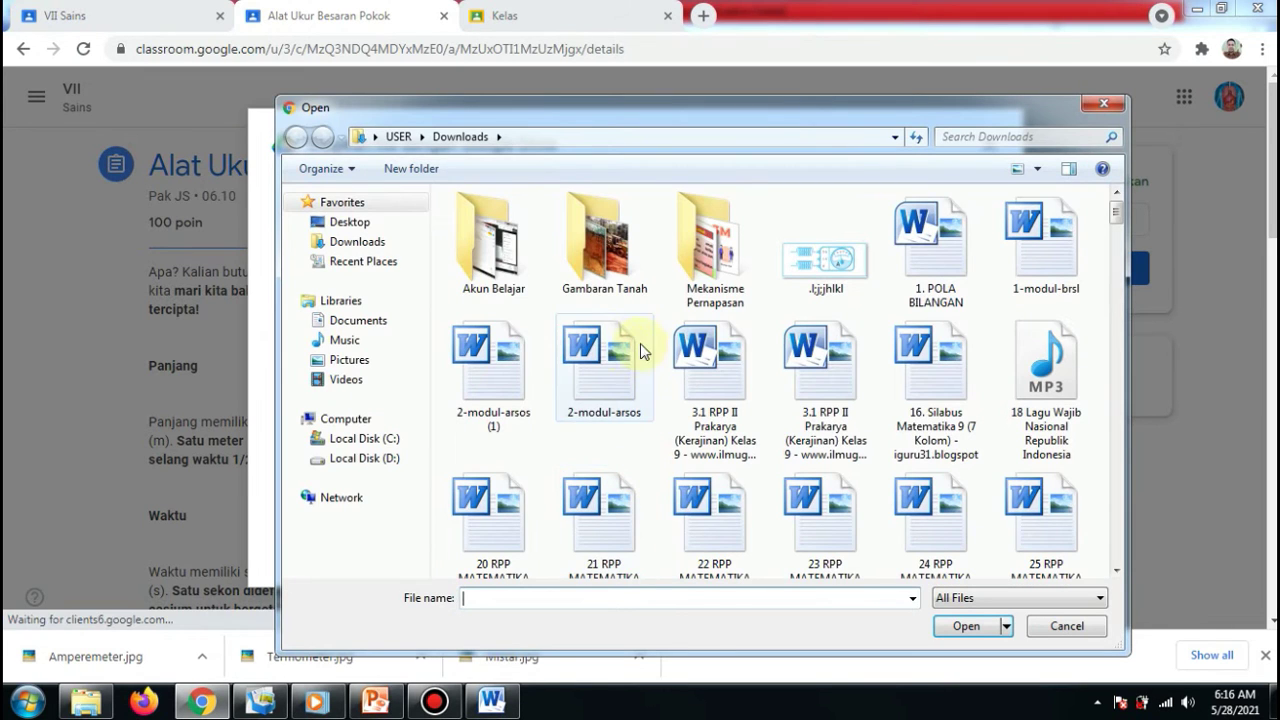
left_click(576, 381)
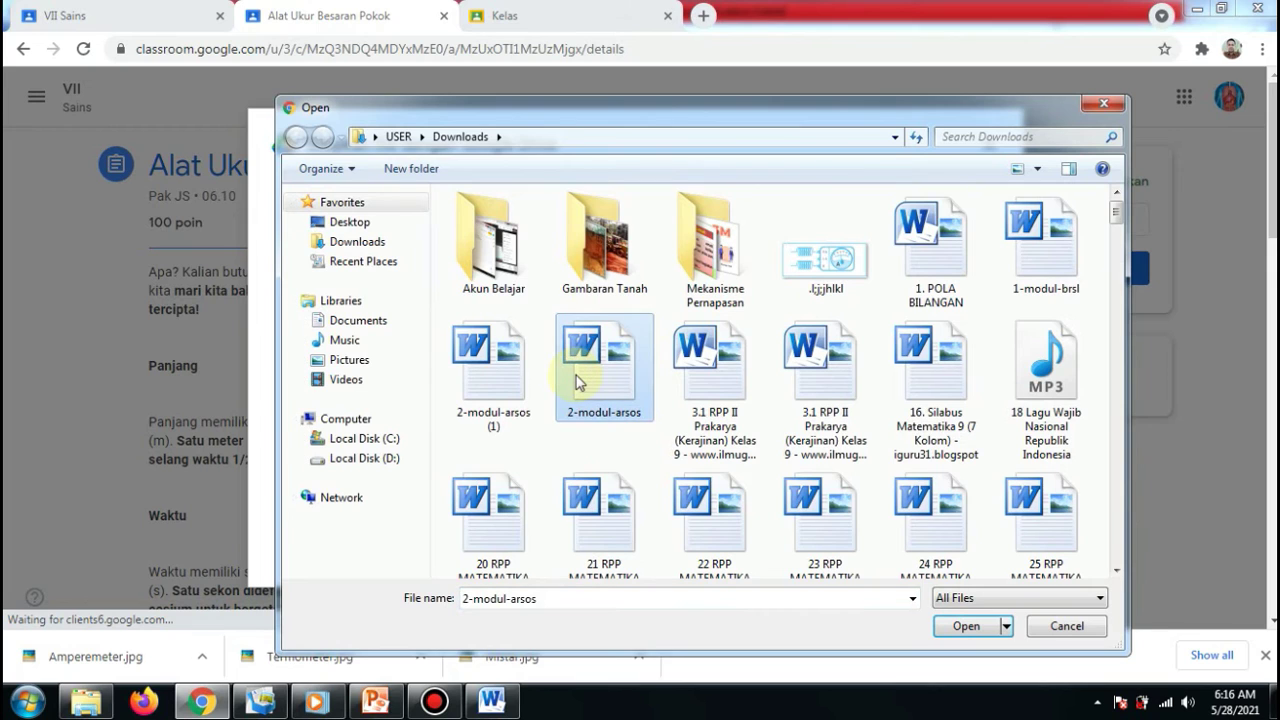
type("mistar")
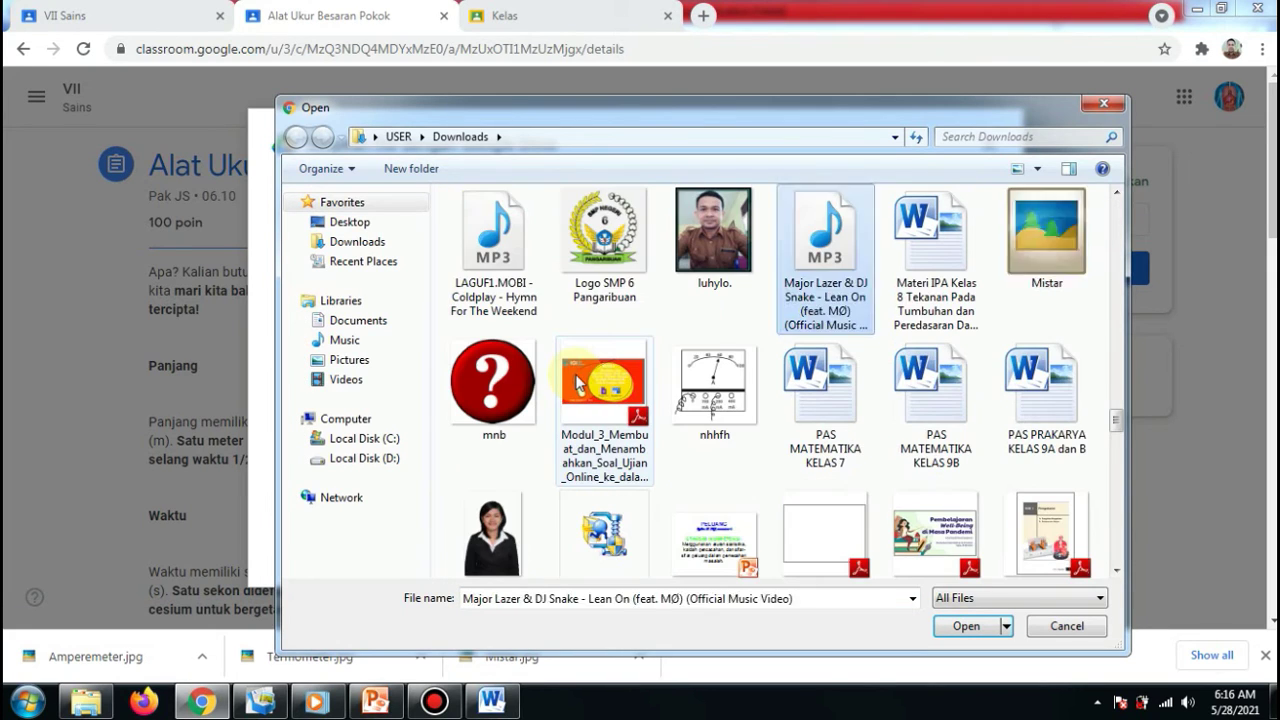
left_click(968, 628)
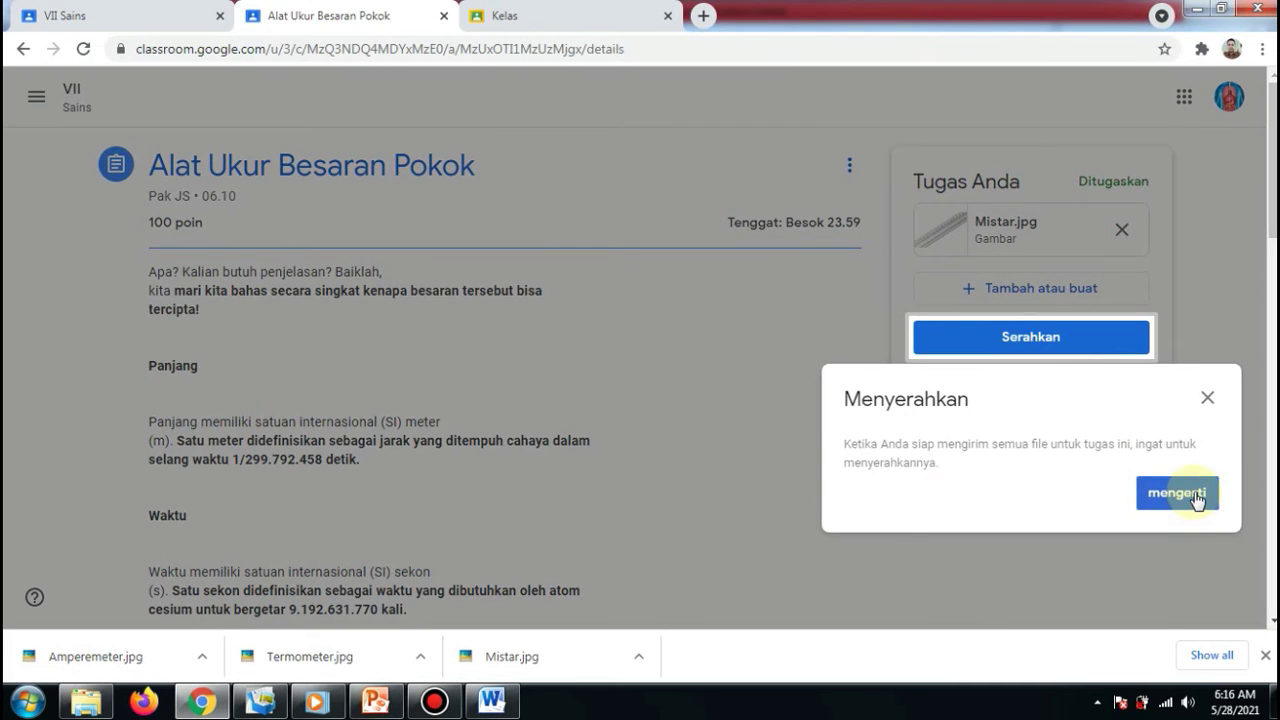
Dismiss the submission tip and turn in the assignment with the attached Mistar.jpg, confirming the submission.
left_click(1177, 493)
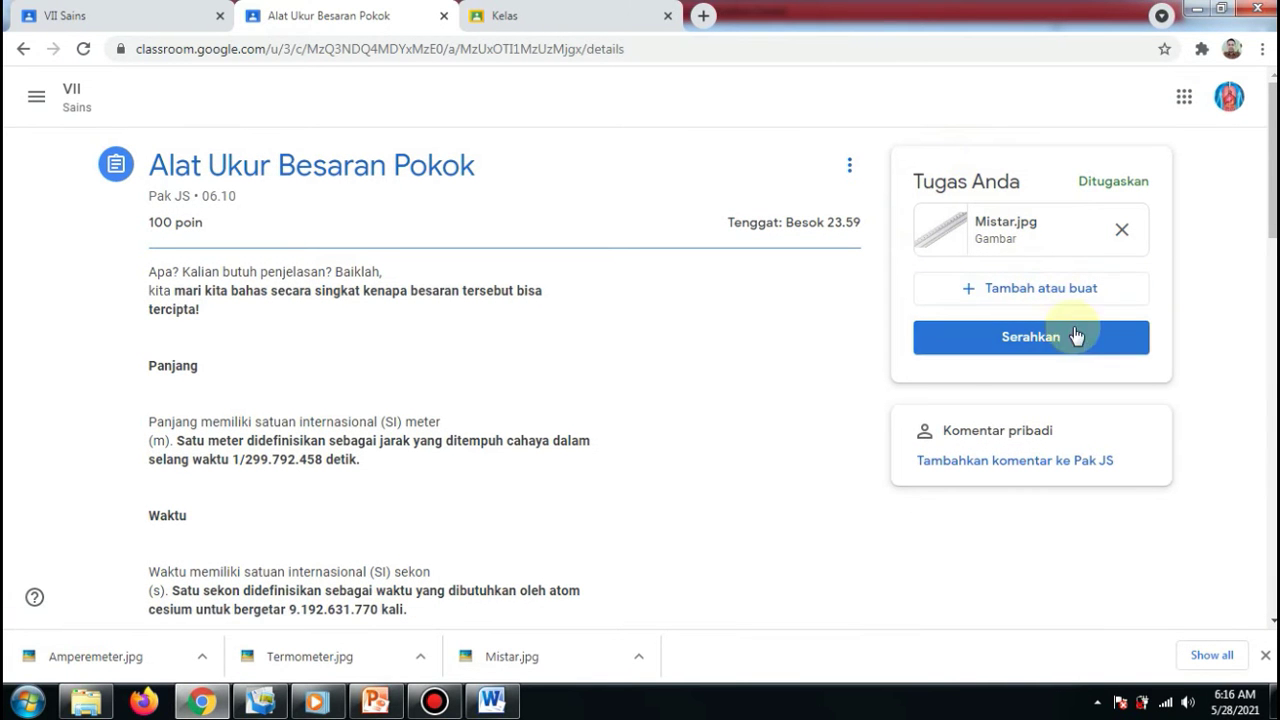
left_click(1036, 340)
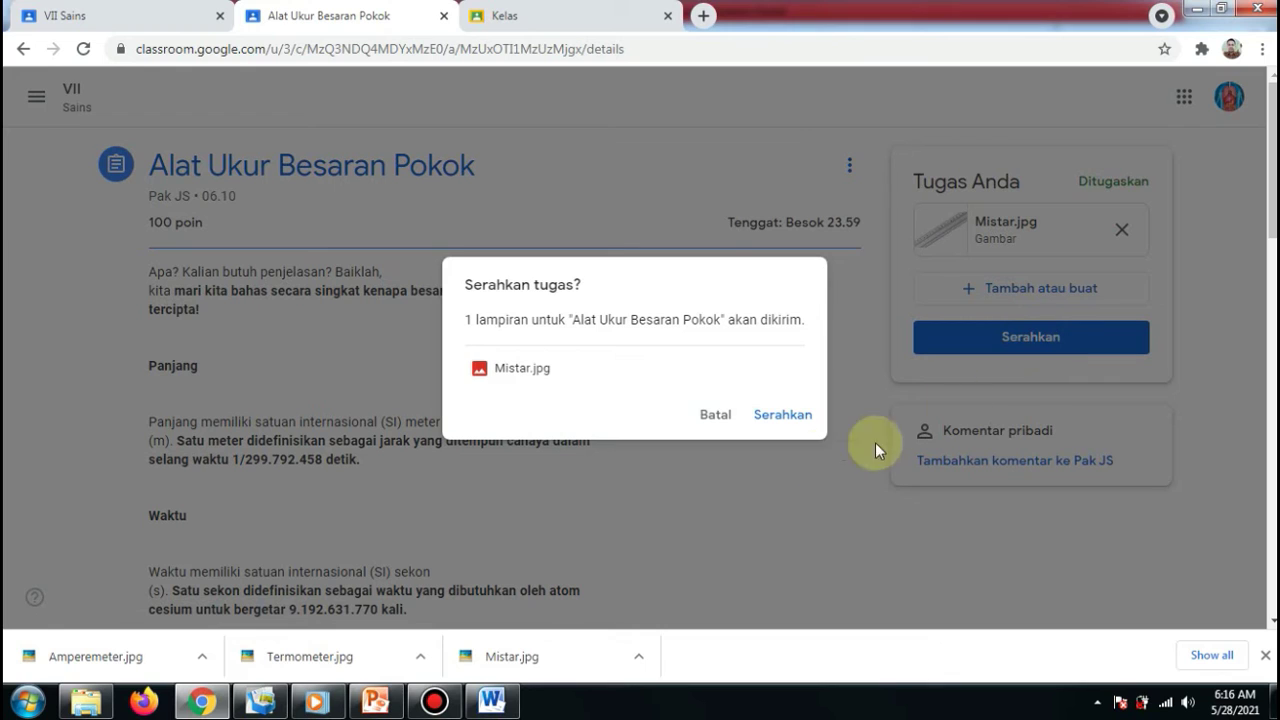
left_click(788, 416)
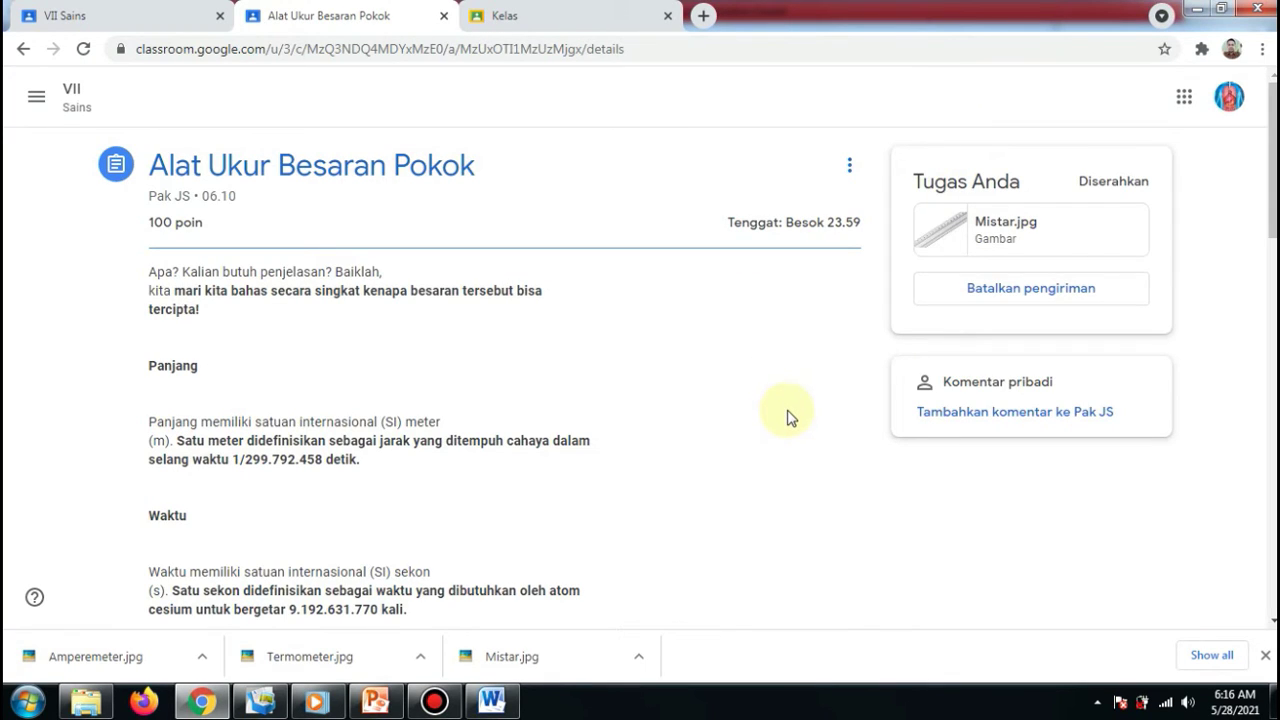
Post the private comment "Ini pak Tugas saya" to the teacher on the submitted assignment.
left_click(1020, 420)
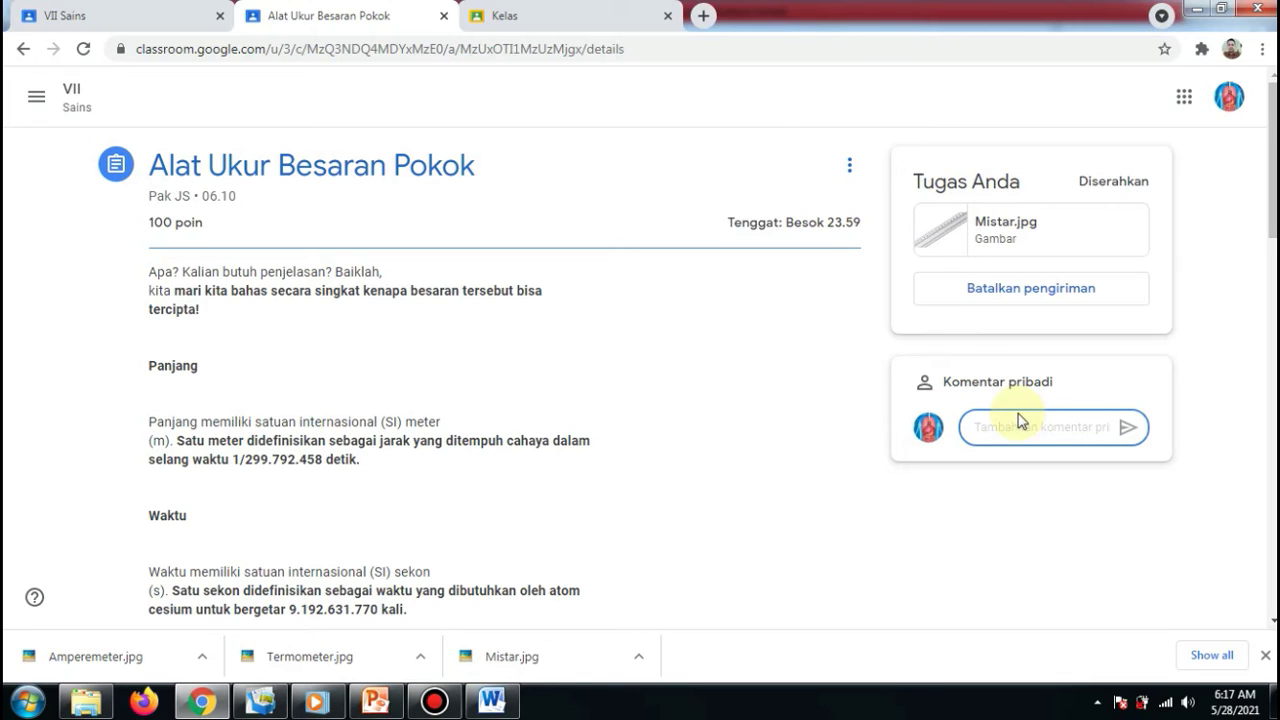
type("Ini pak Tugas saya")
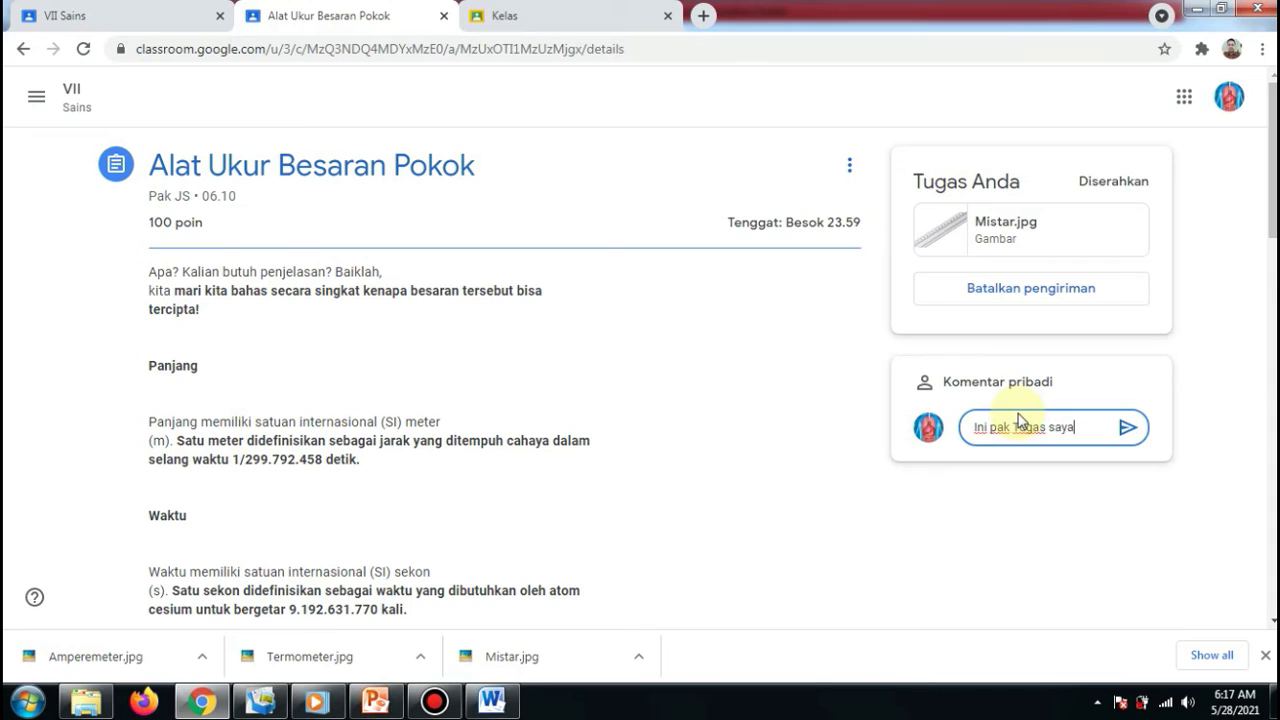
left_click(1129, 430)
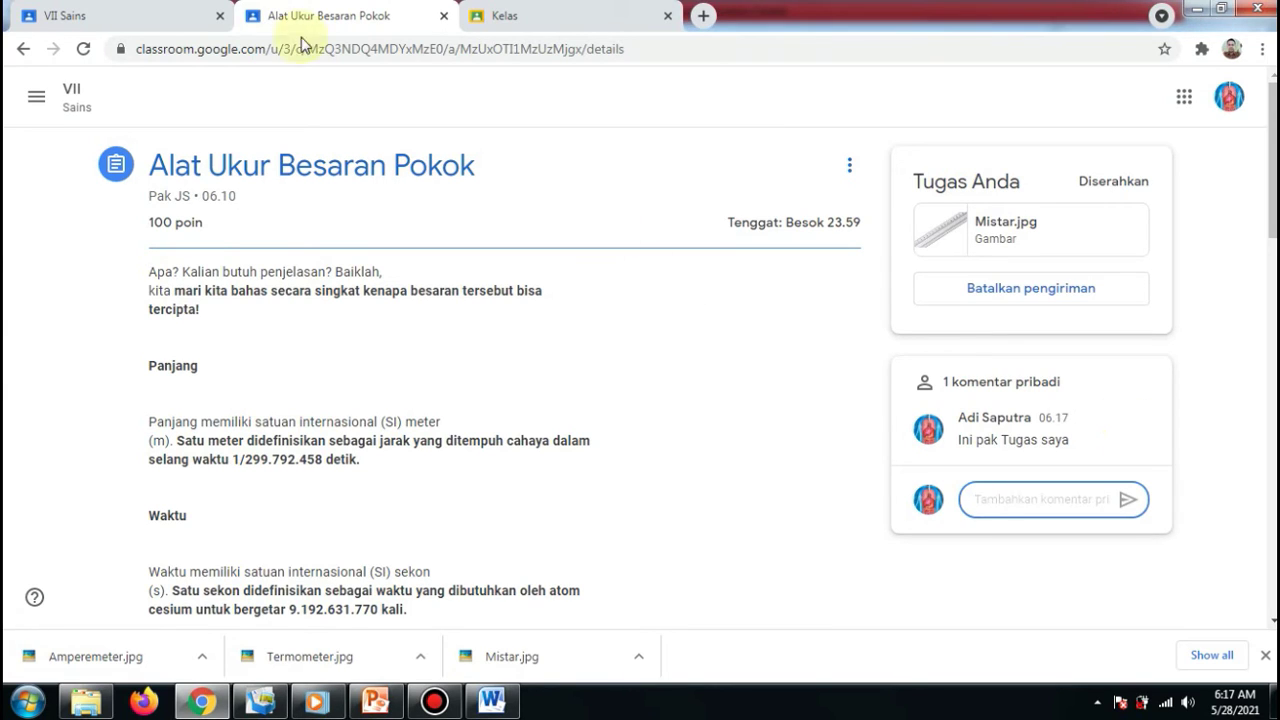
Switch to the teacher's VII Sains class stream and reload it to check the posted assignment.
left_click(152, 9)
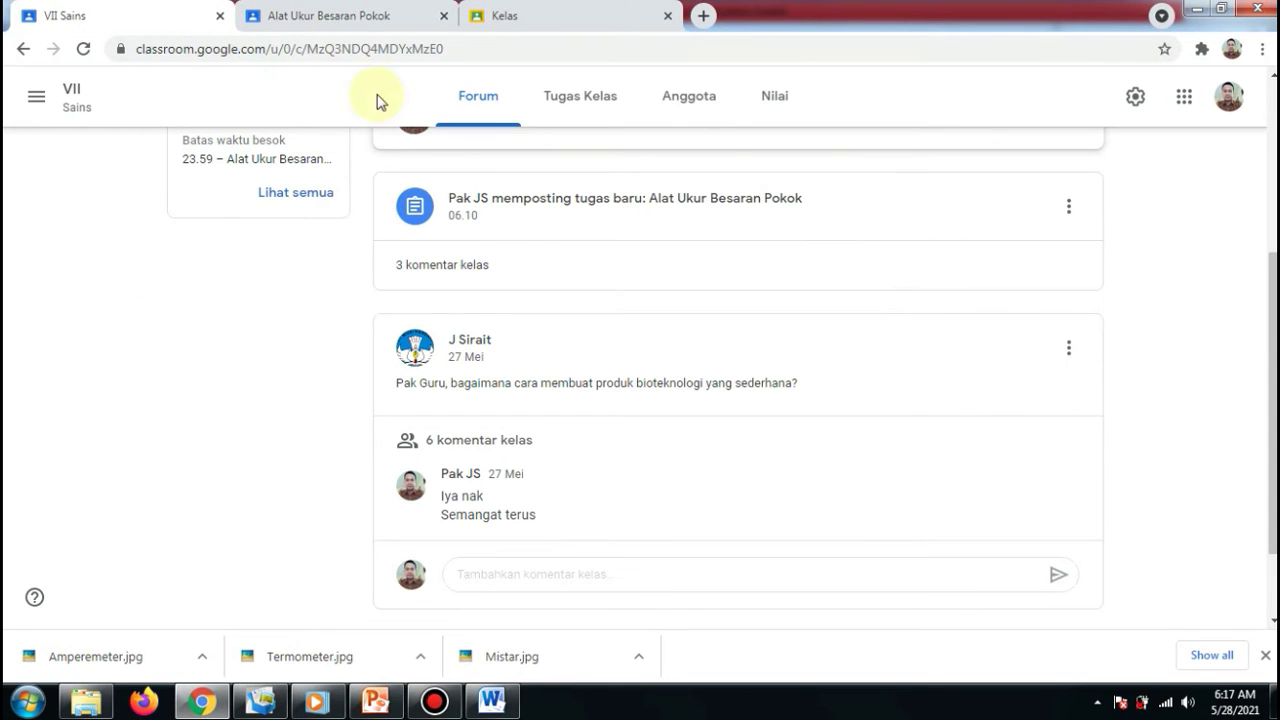
left_click(419, 54)
key("Return")
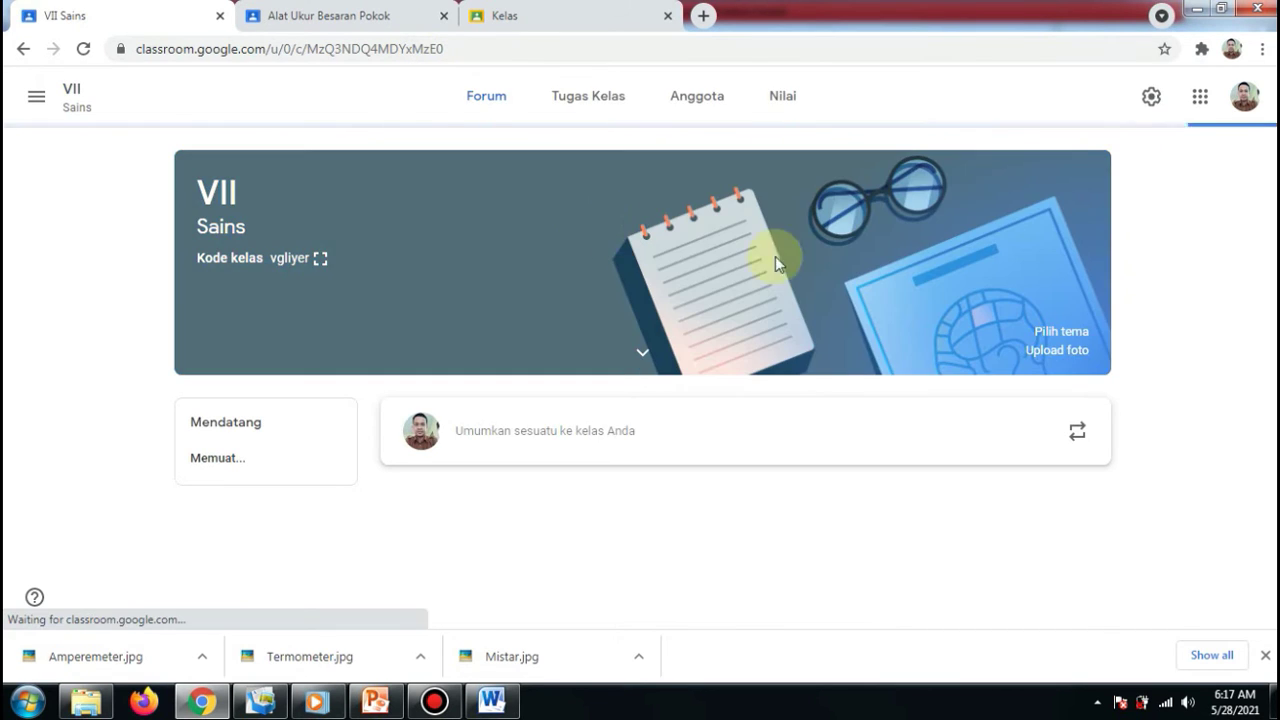
scroll(765, 433, "down", 3)
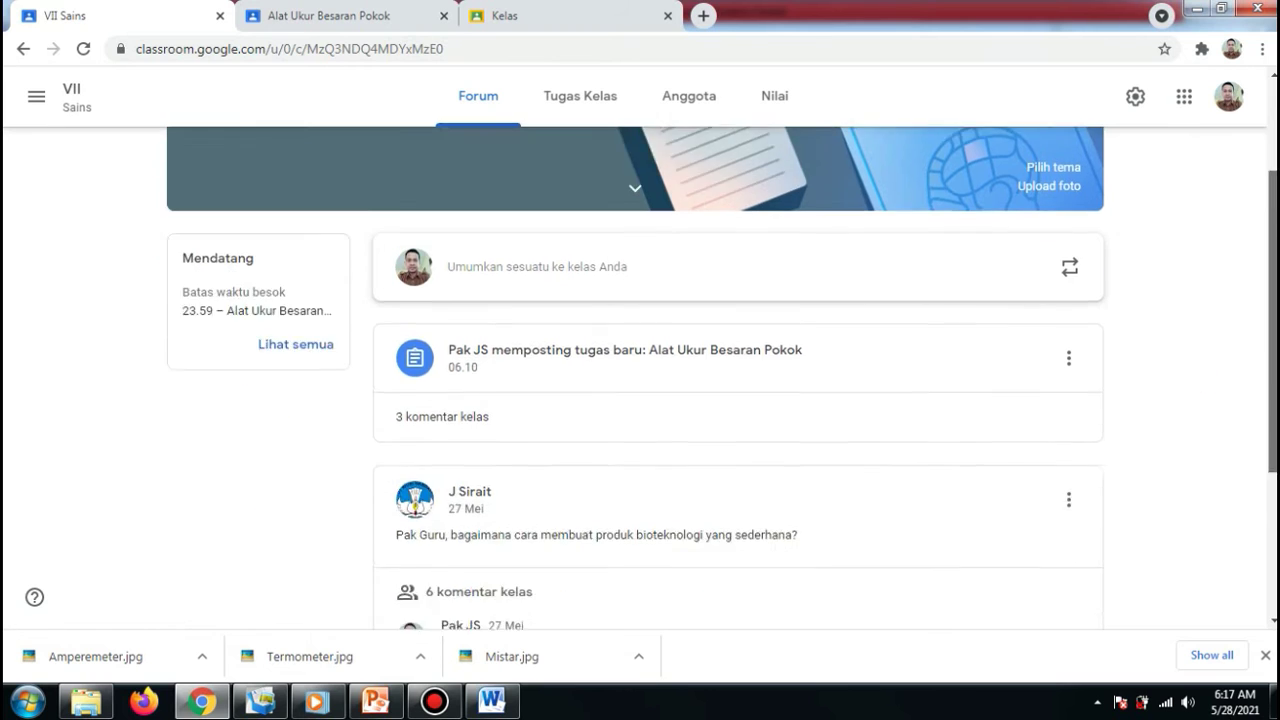
scroll(765, 433, "up", 1)
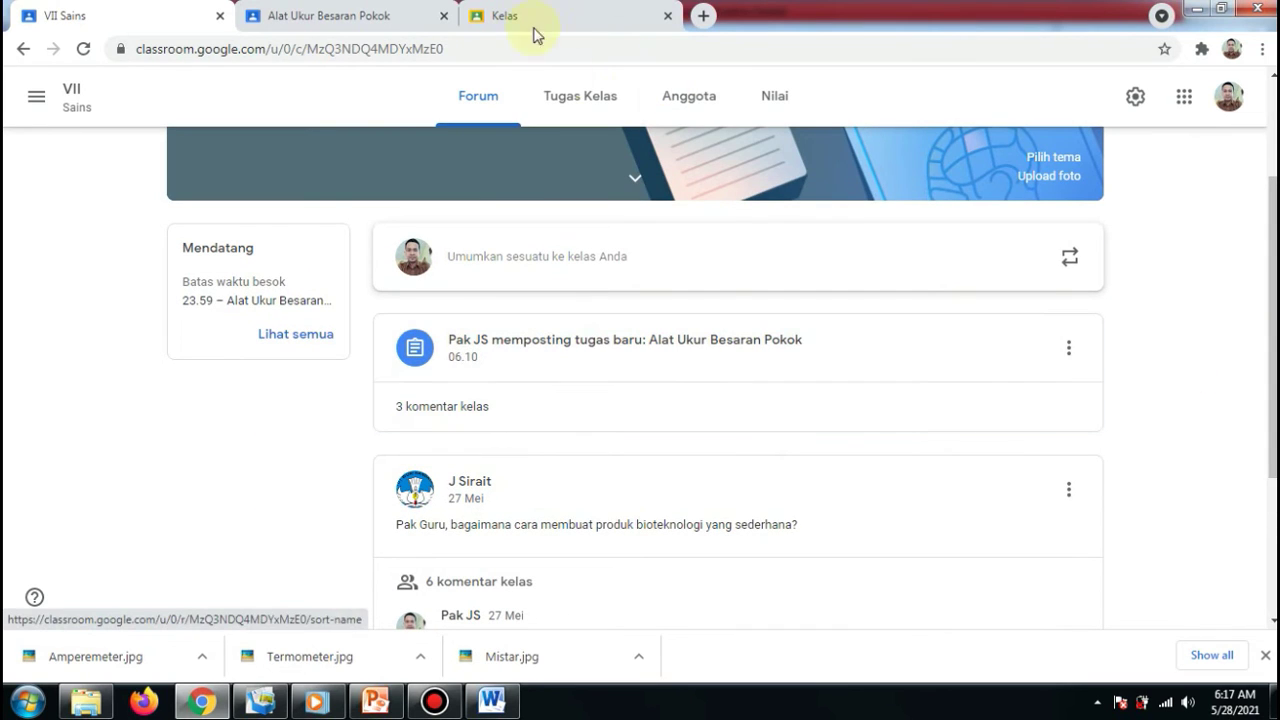
From the teacher's classwork list, expand the Alat Ukur Besaran Pokok assignment and open its turned-in student work.
left_click(594, 96)
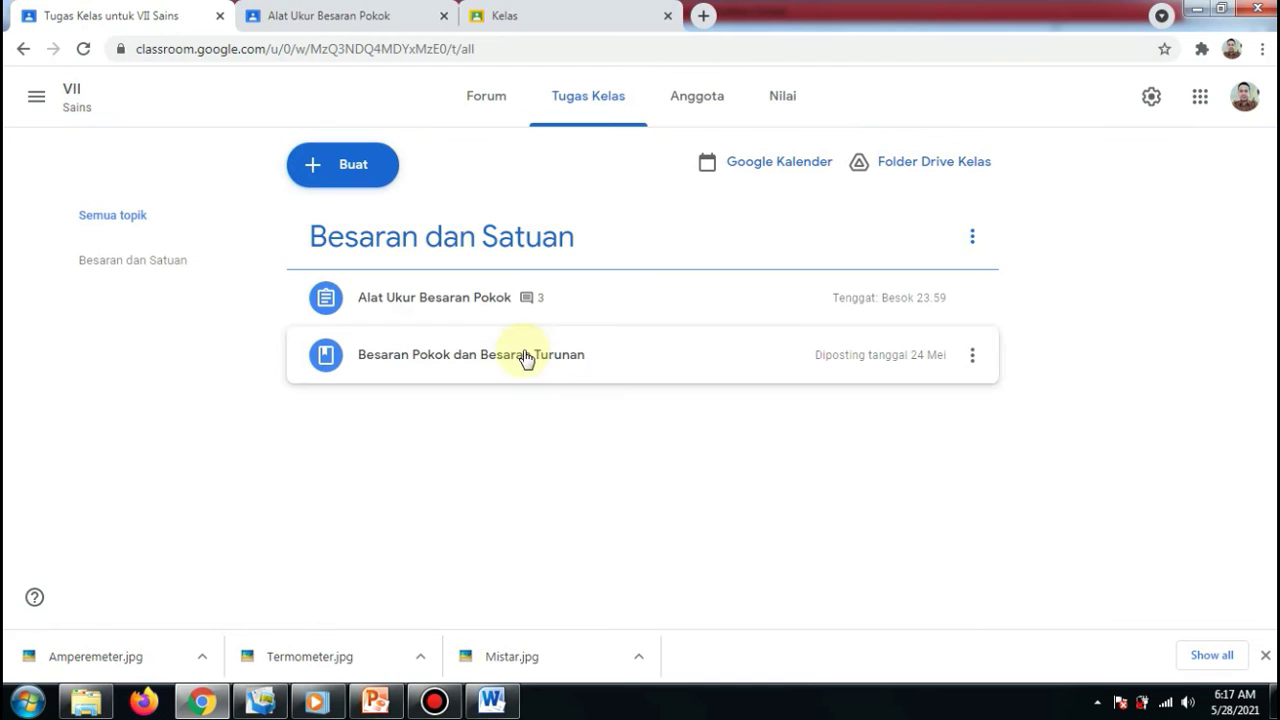
left_click(506, 305)
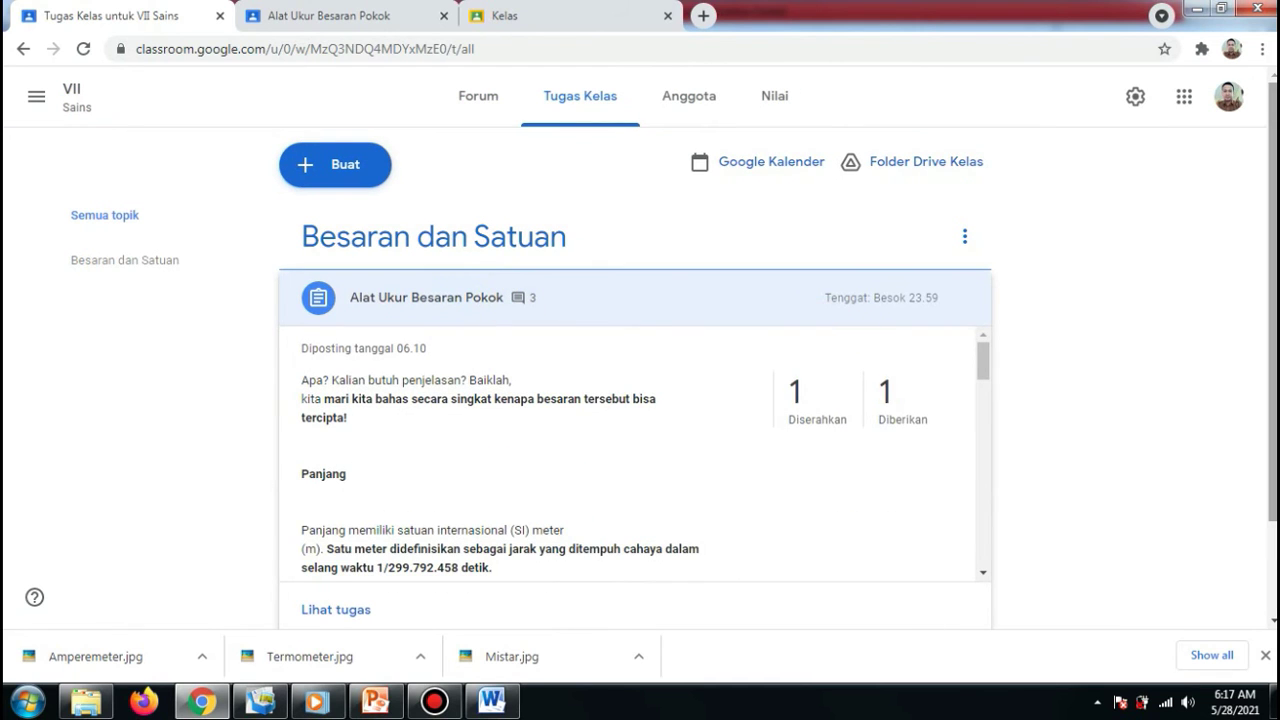
scroll(800, 390, "down", 1)
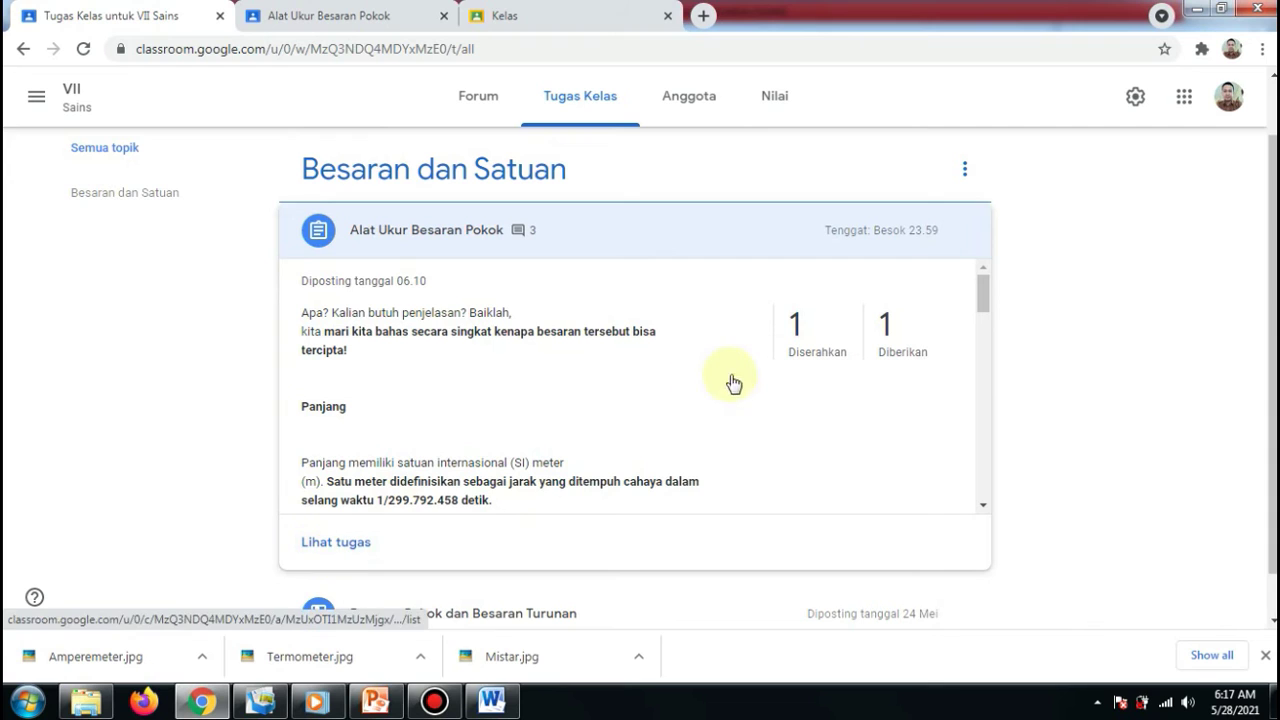
left_click(805, 340)
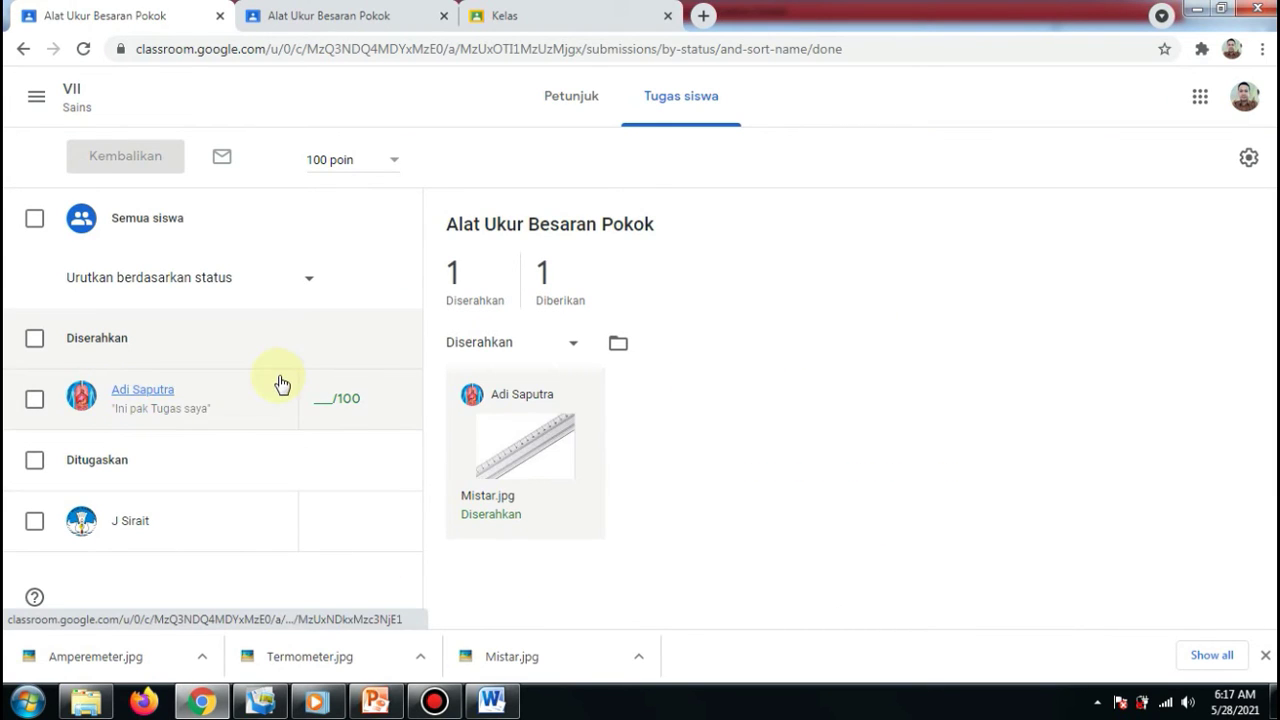
Open the student's submitted Mistar.jpg, grade it 100 out of 100, and return the work to the student.
left_click(527, 442)
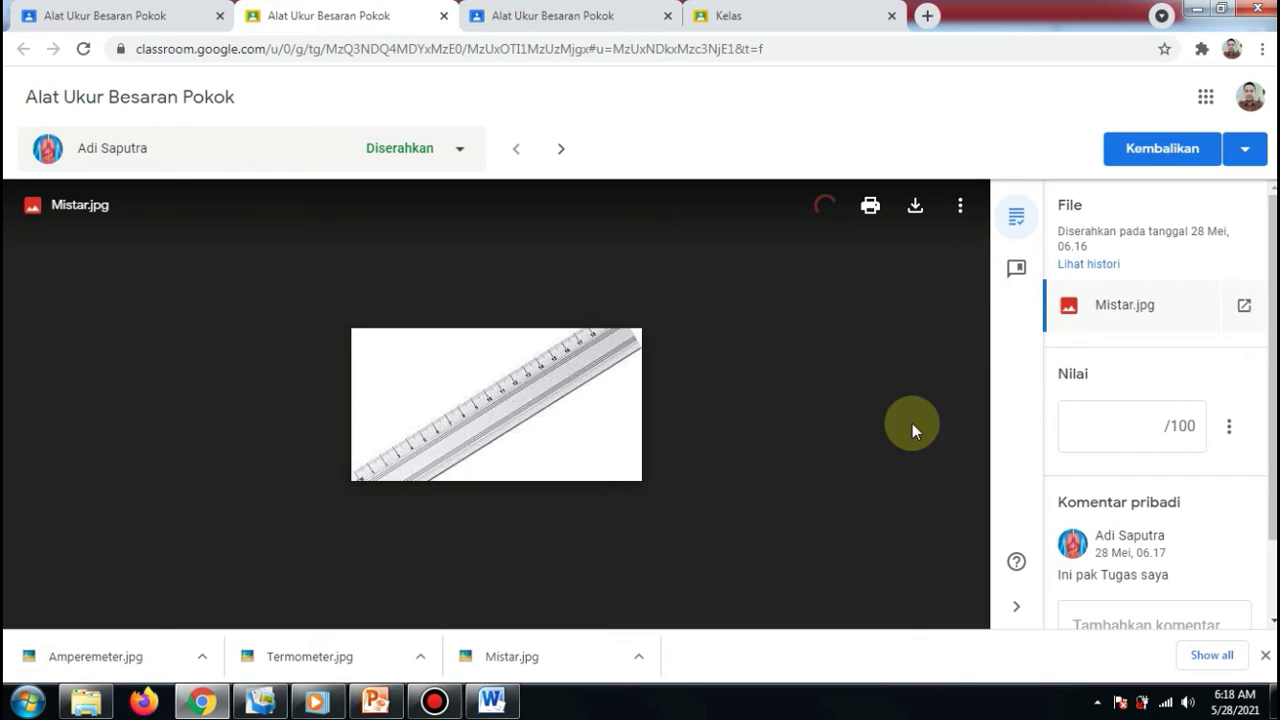
scroll(1087, 455, "down", 2)
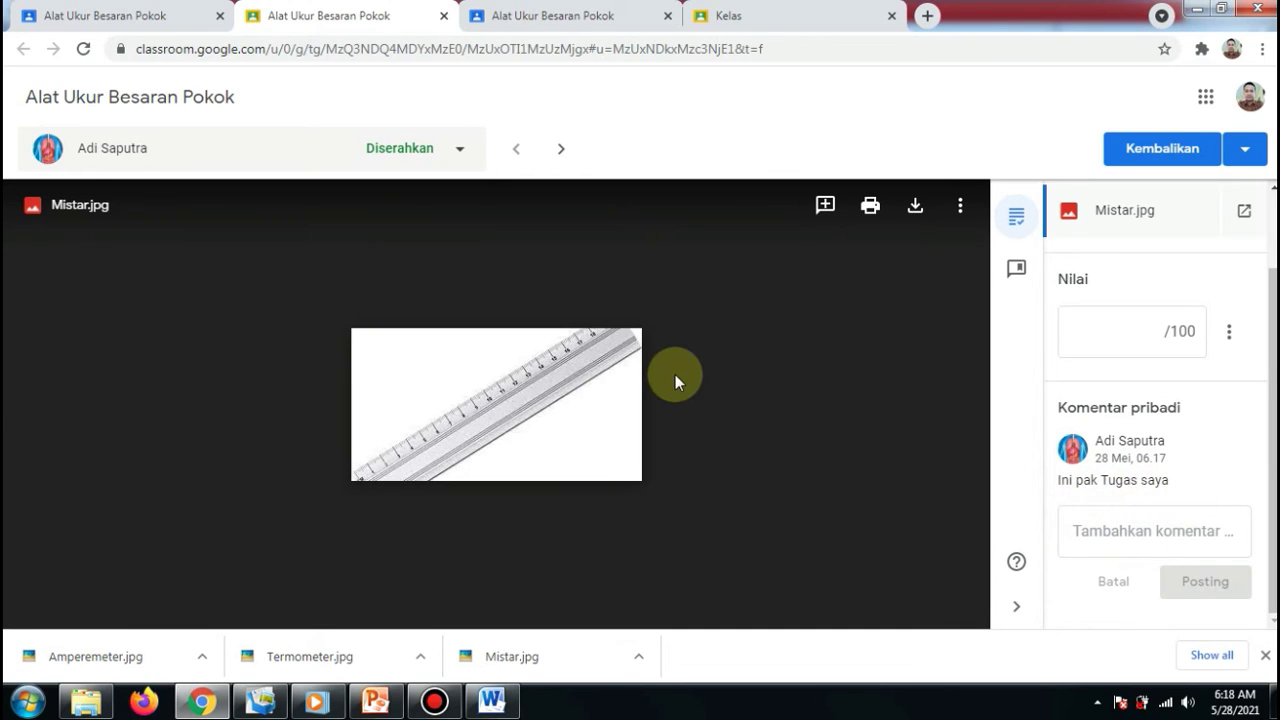
left_click(1140, 325)
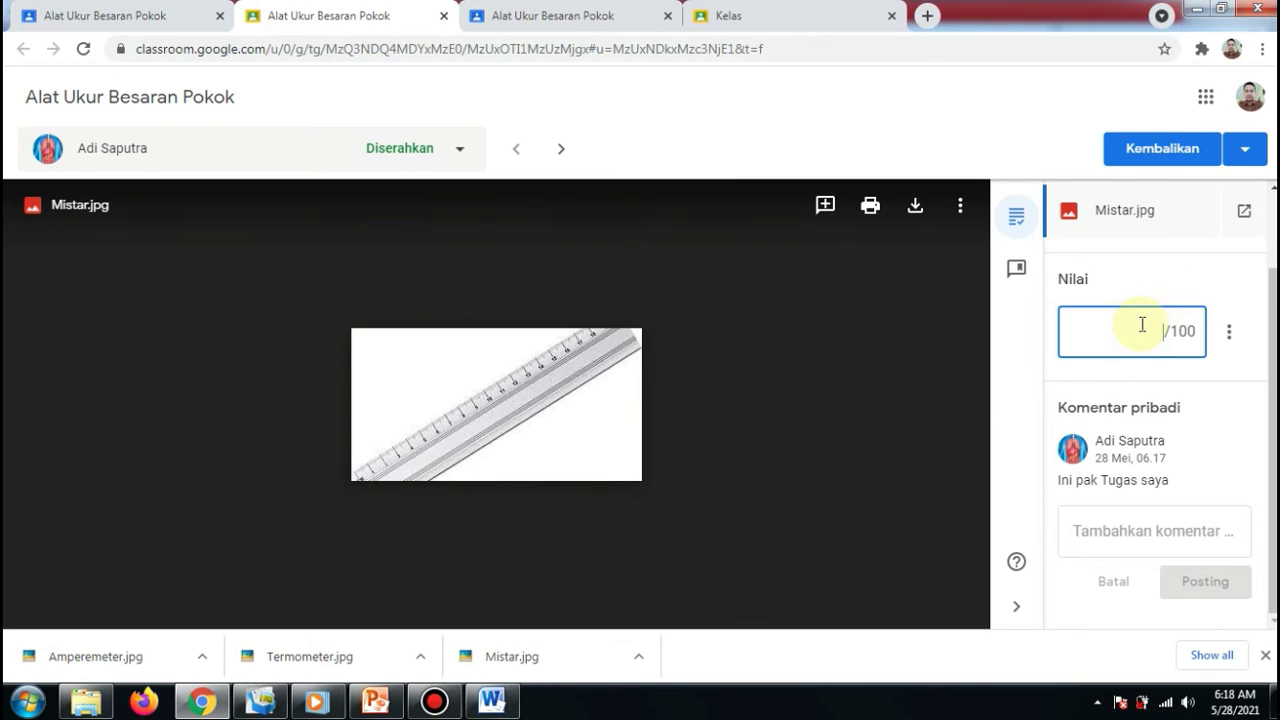
type("100")
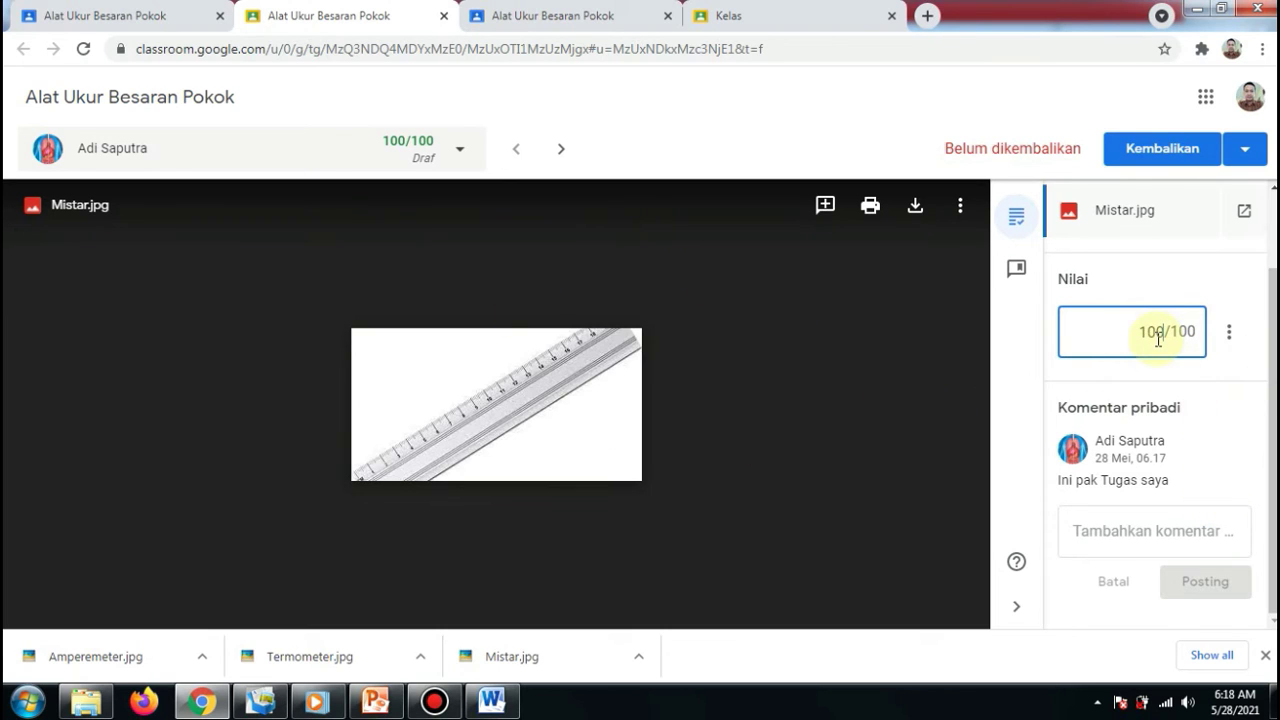
left_click(1182, 146)
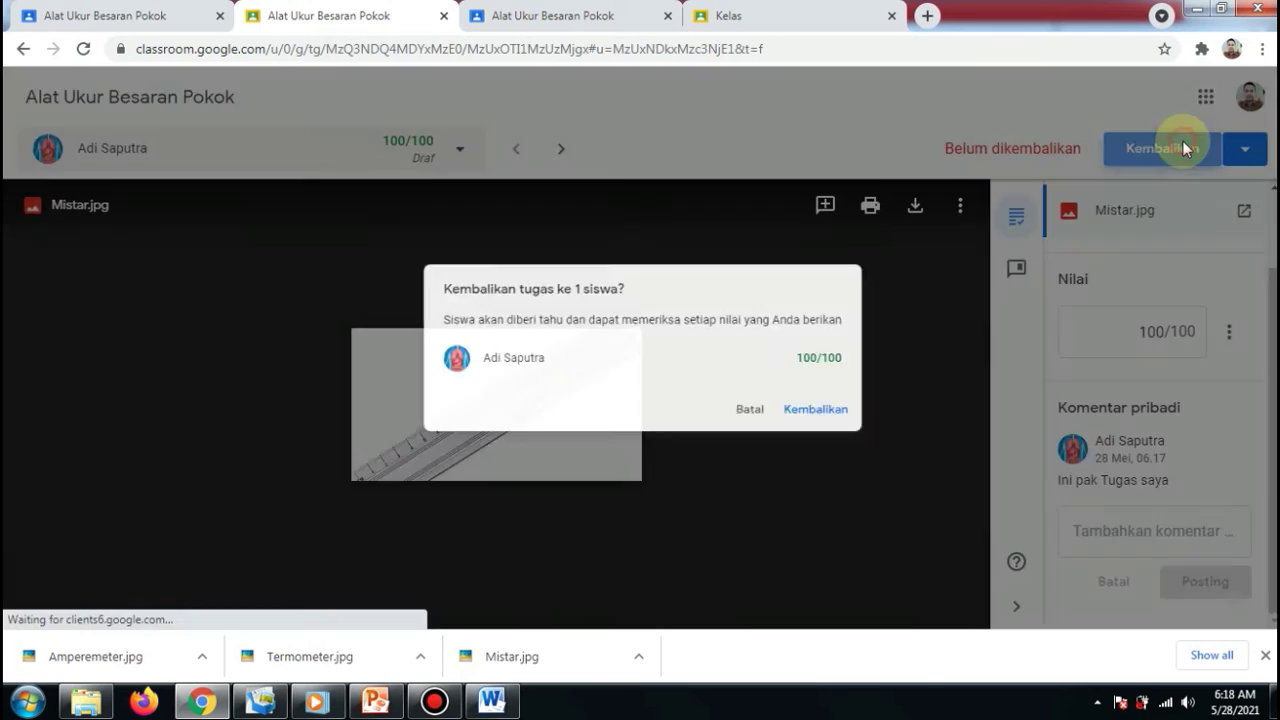
left_click(865, 422)
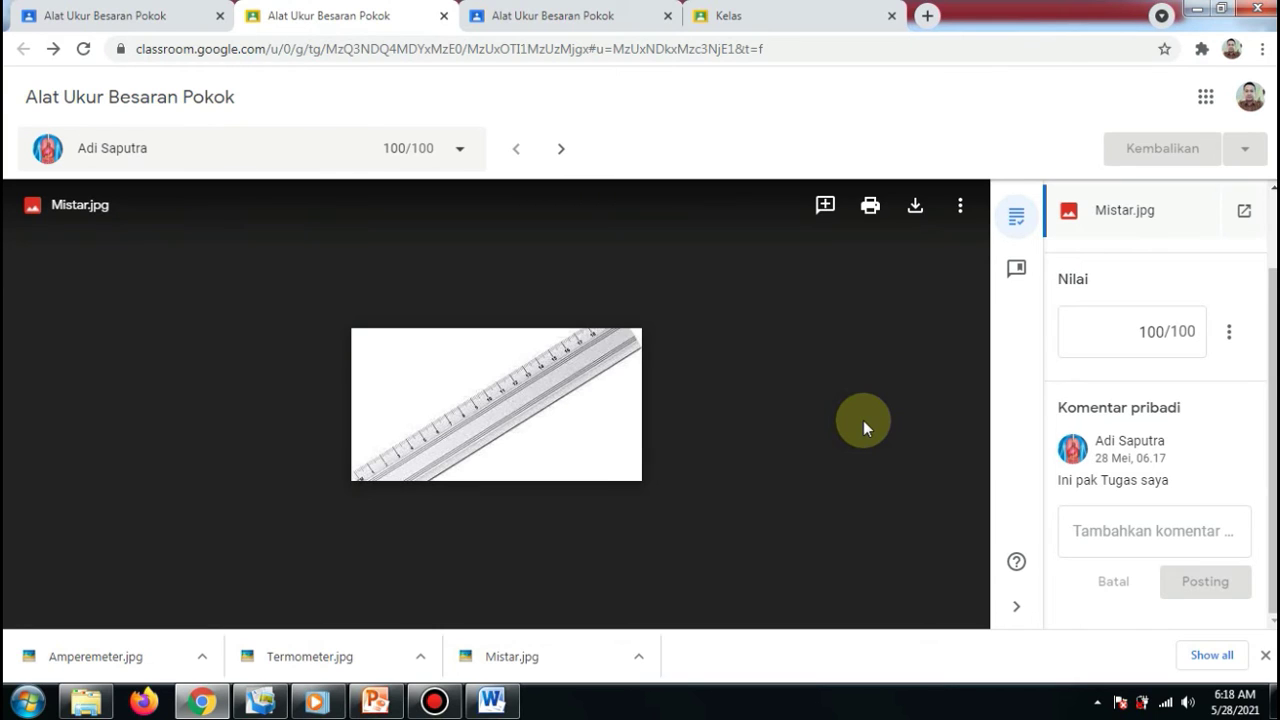
Close the grading view, then reload the student's assignment page to check the returned grade.
left_click(444, 17)
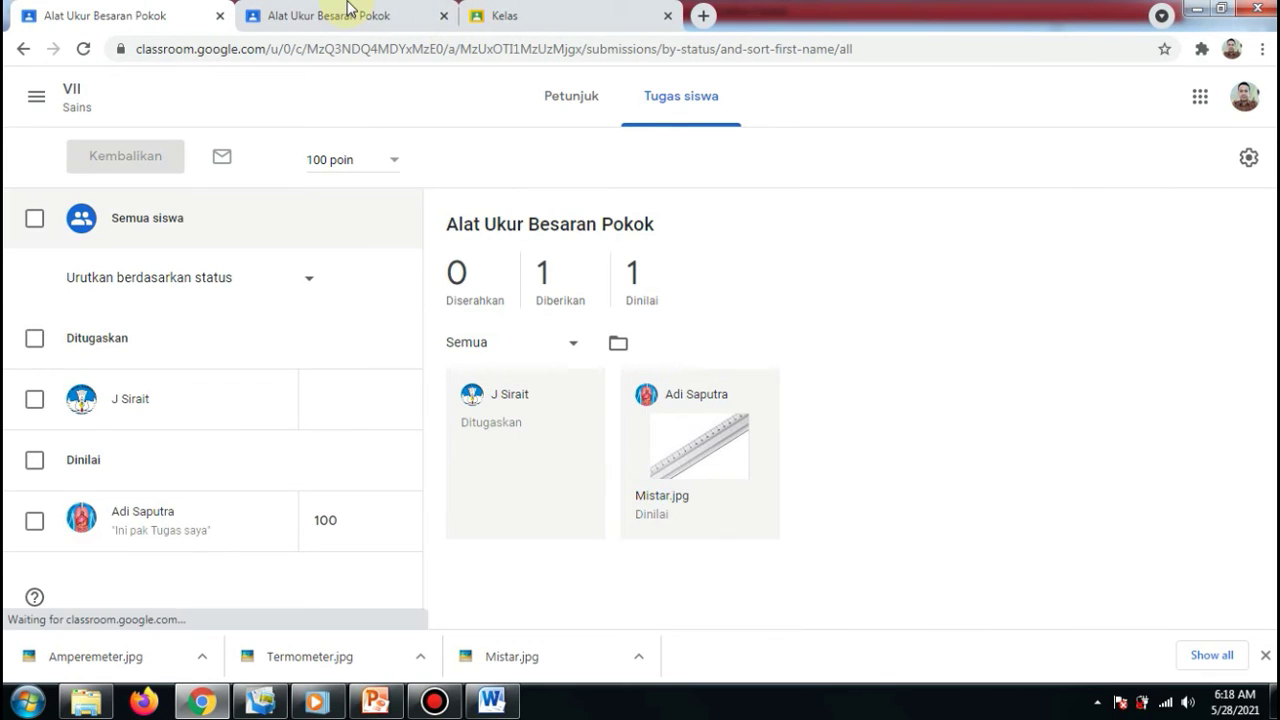
left_click(348, 10)
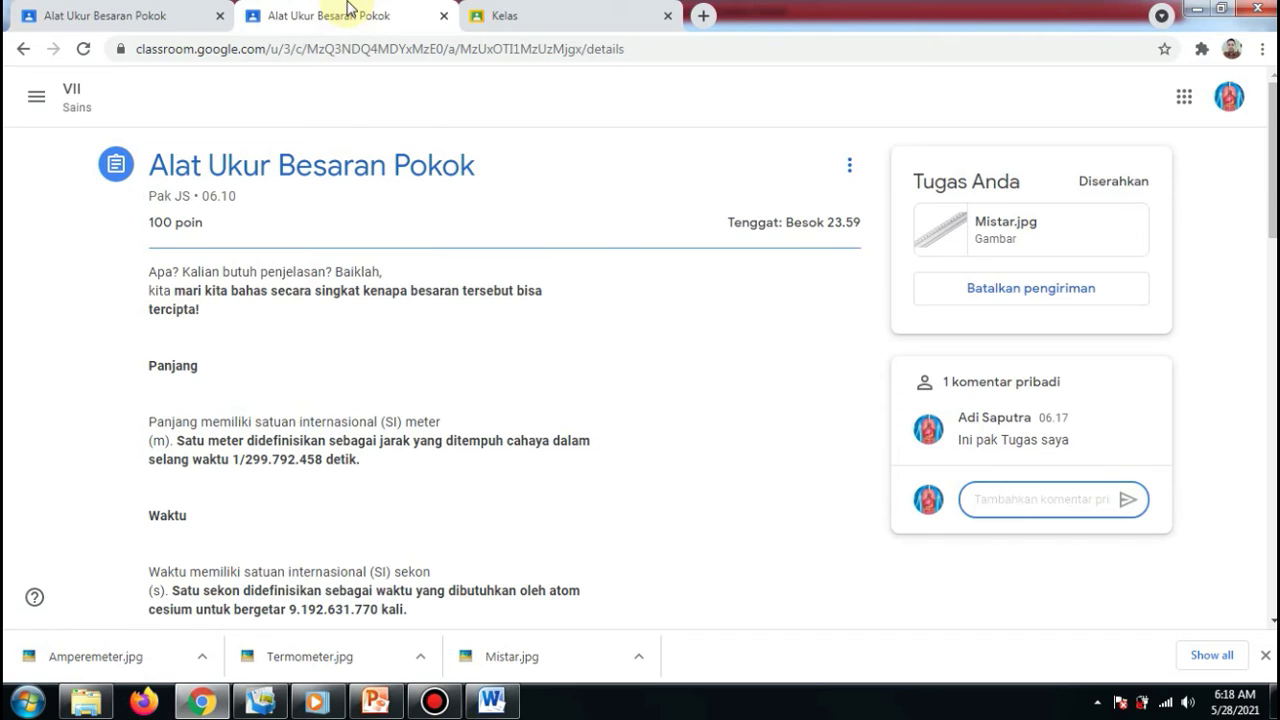
left_click(580, 49)
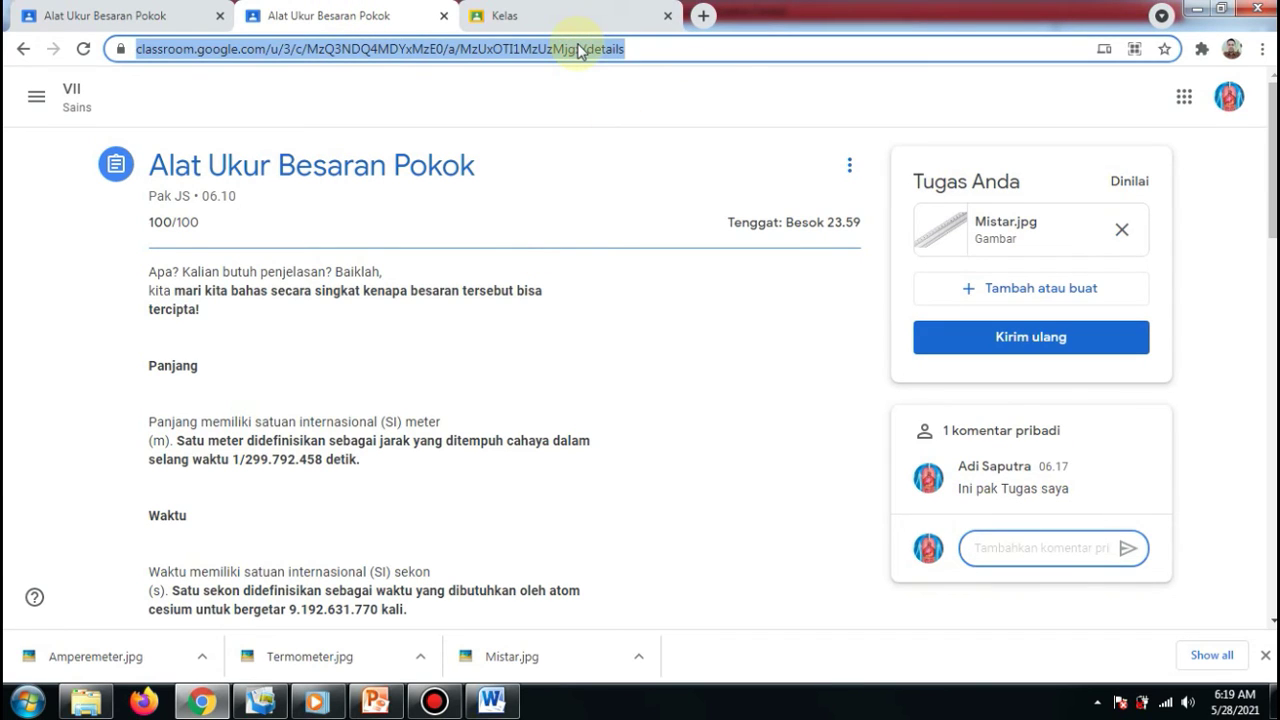
key("Return")
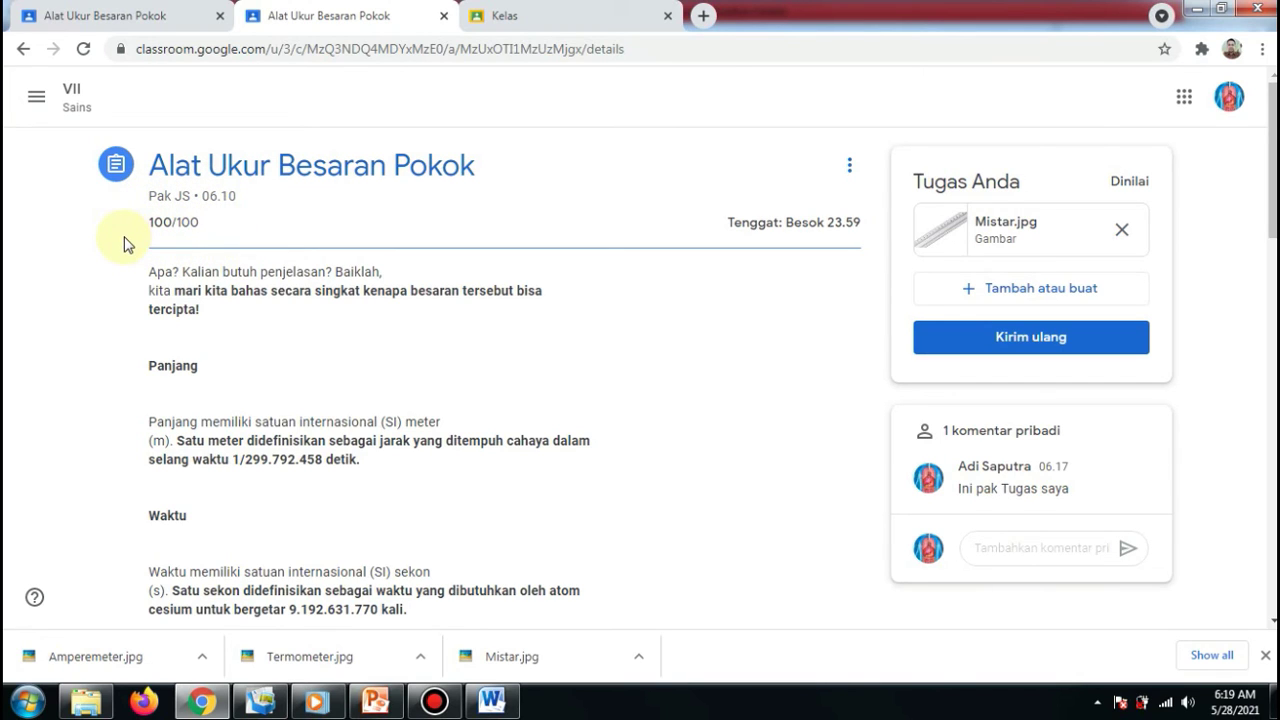
Switch to the second student's account, open the VII Sains class's classwork list, and dismiss the topic filter tip.
left_click(519, 12)
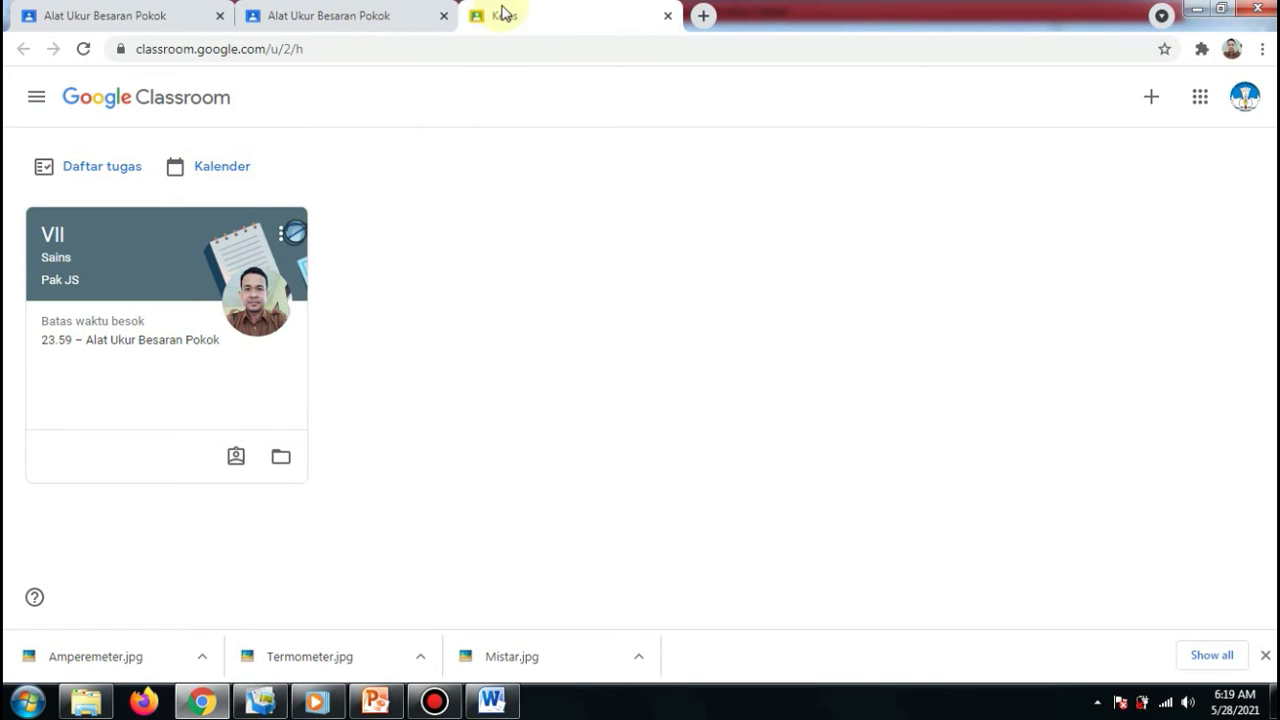
left_click(177, 260)
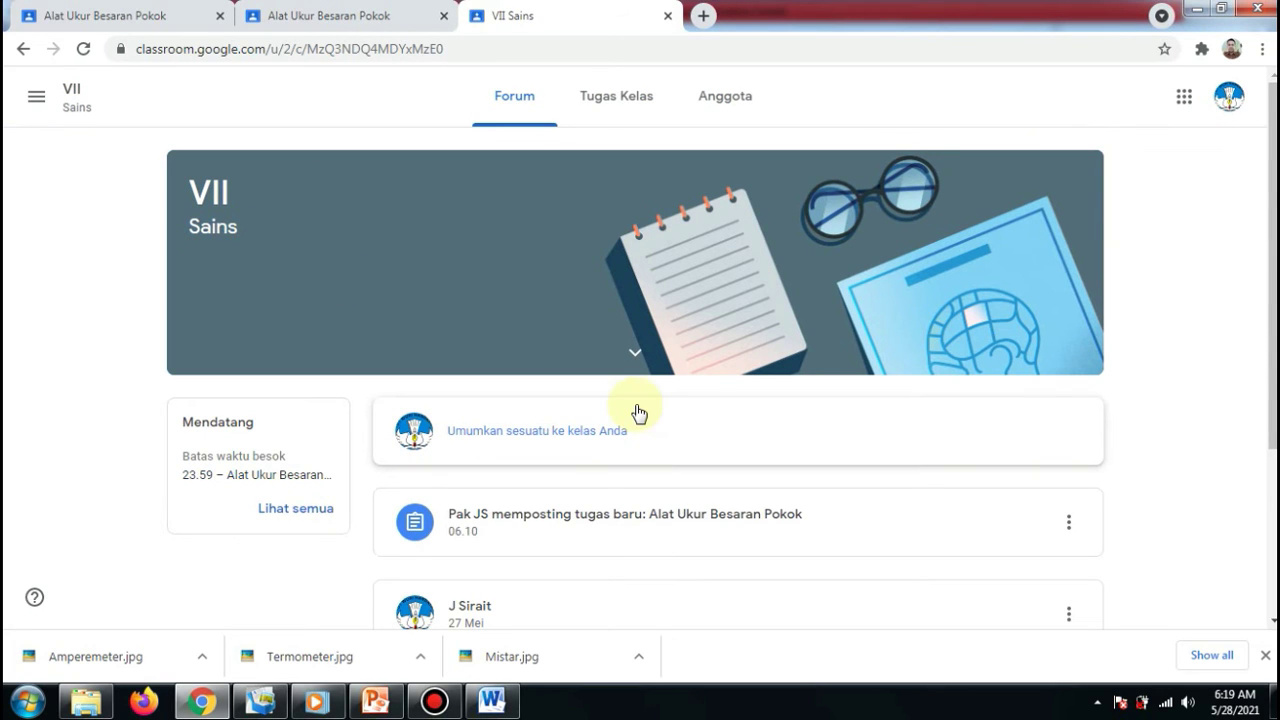
left_click(633, 95)
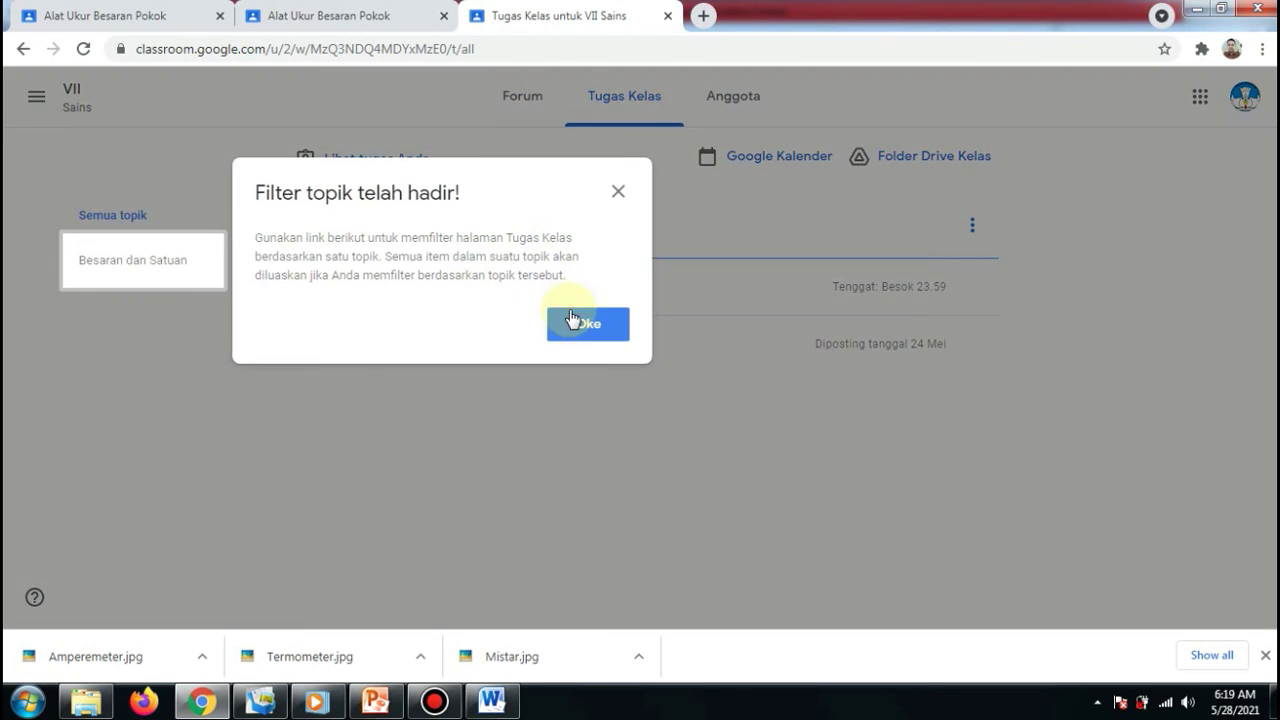
left_click(572, 324)
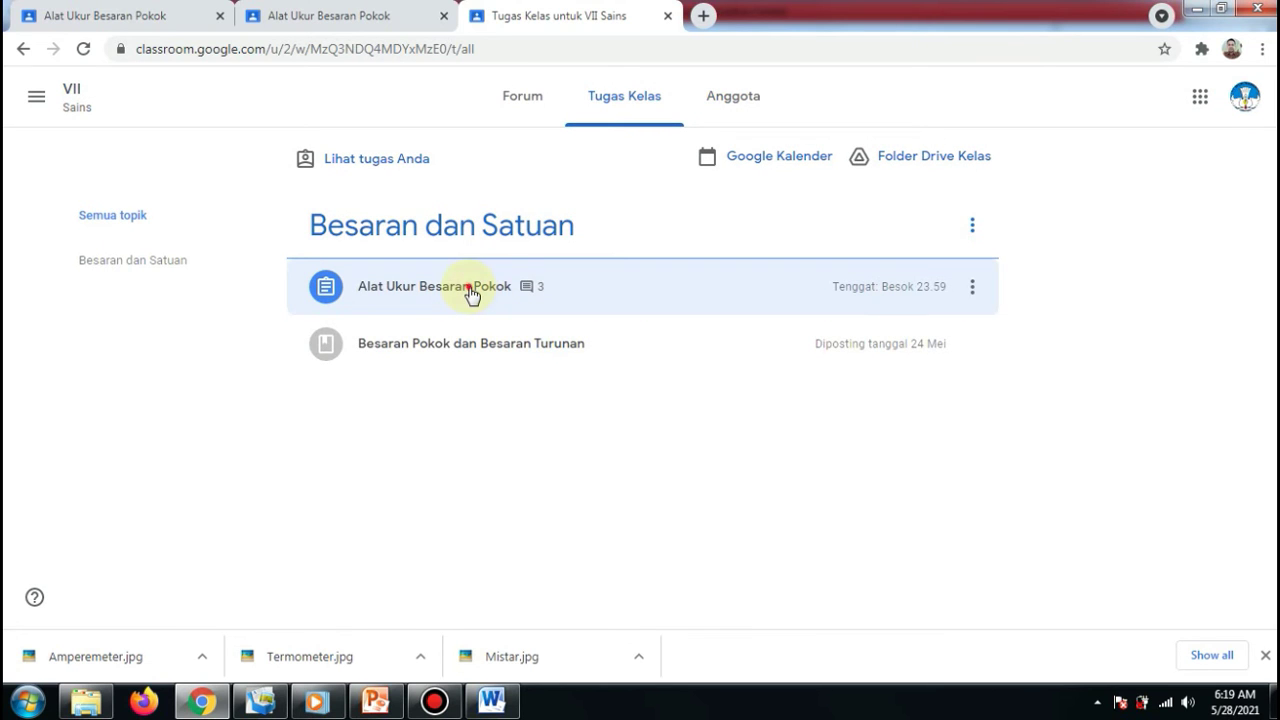
Expand the Alat Ukur Besaran Pokok assignment, open its full details page, and dismiss the introductory tips.
left_click(470, 288)
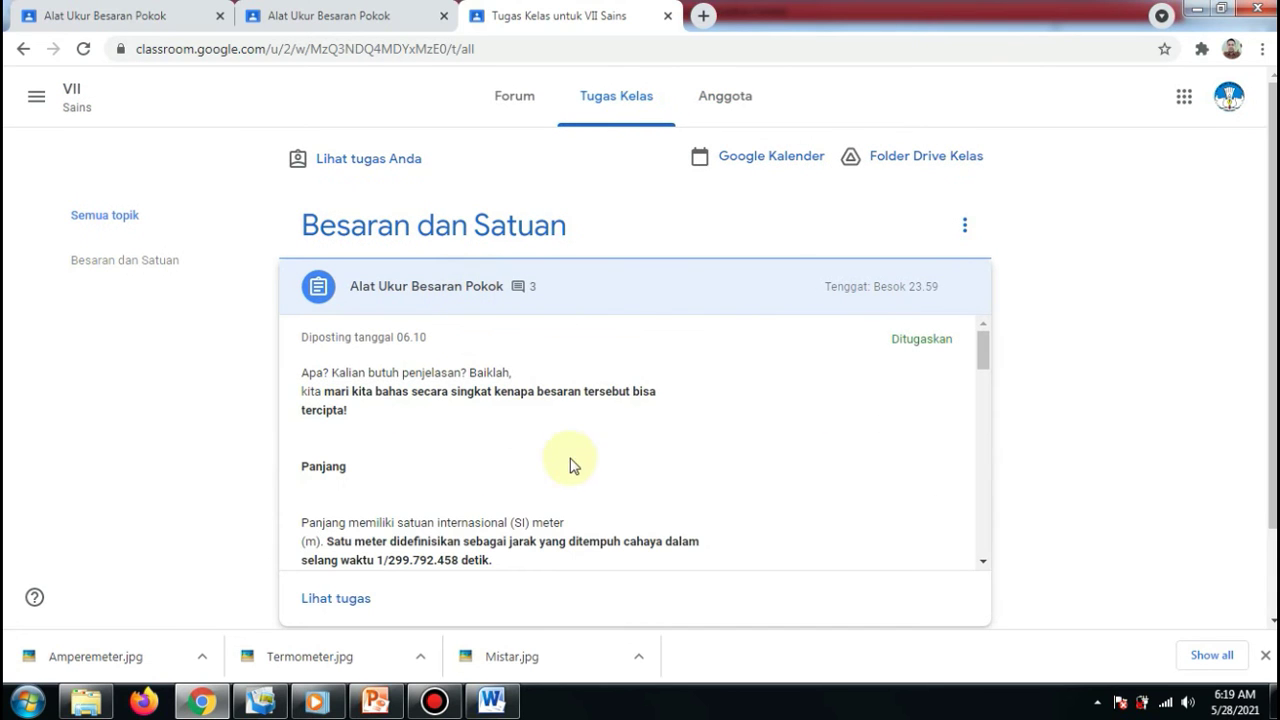
scroll(1240, 330, "down", 2)
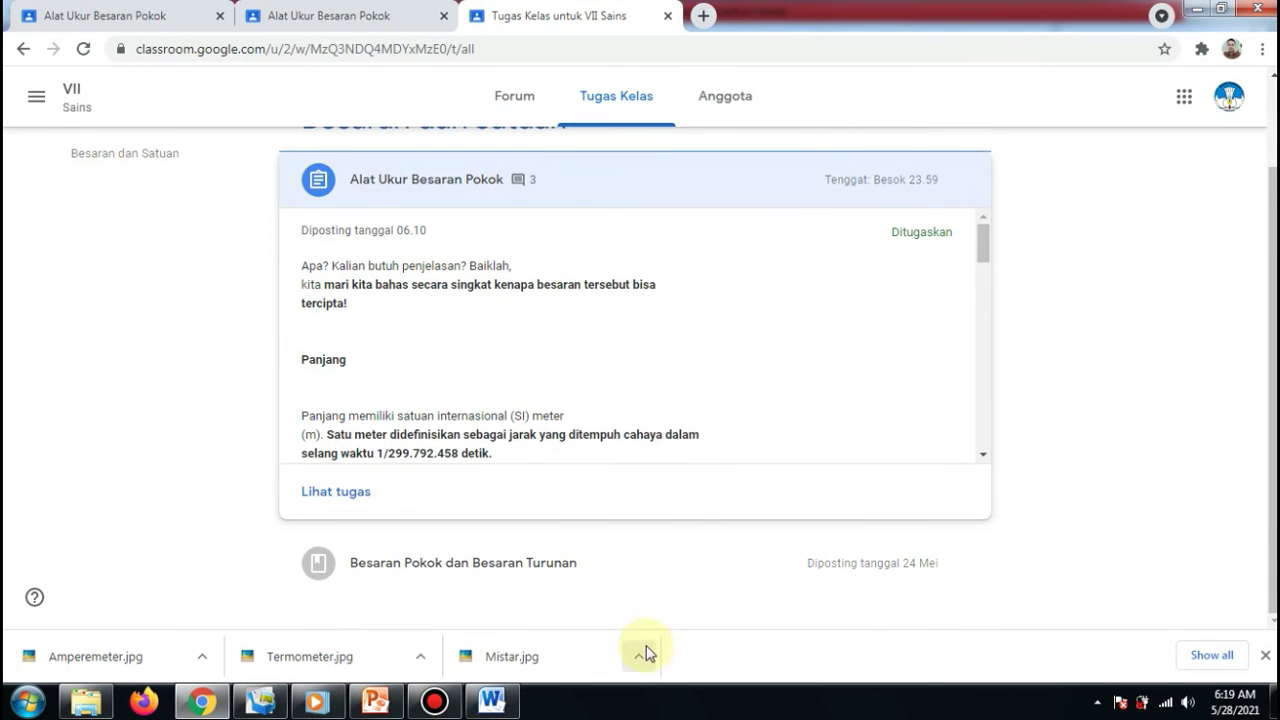
left_click(355, 500)
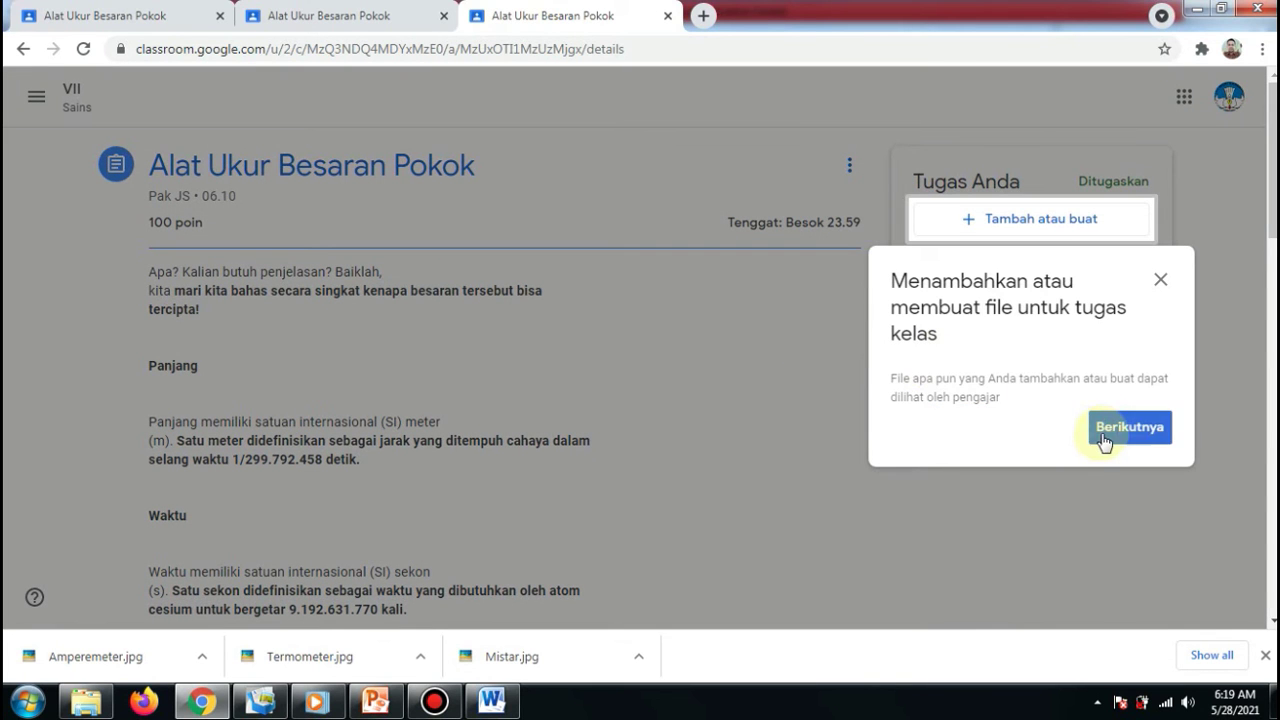
left_click(1104, 442)
left_click(1124, 470)
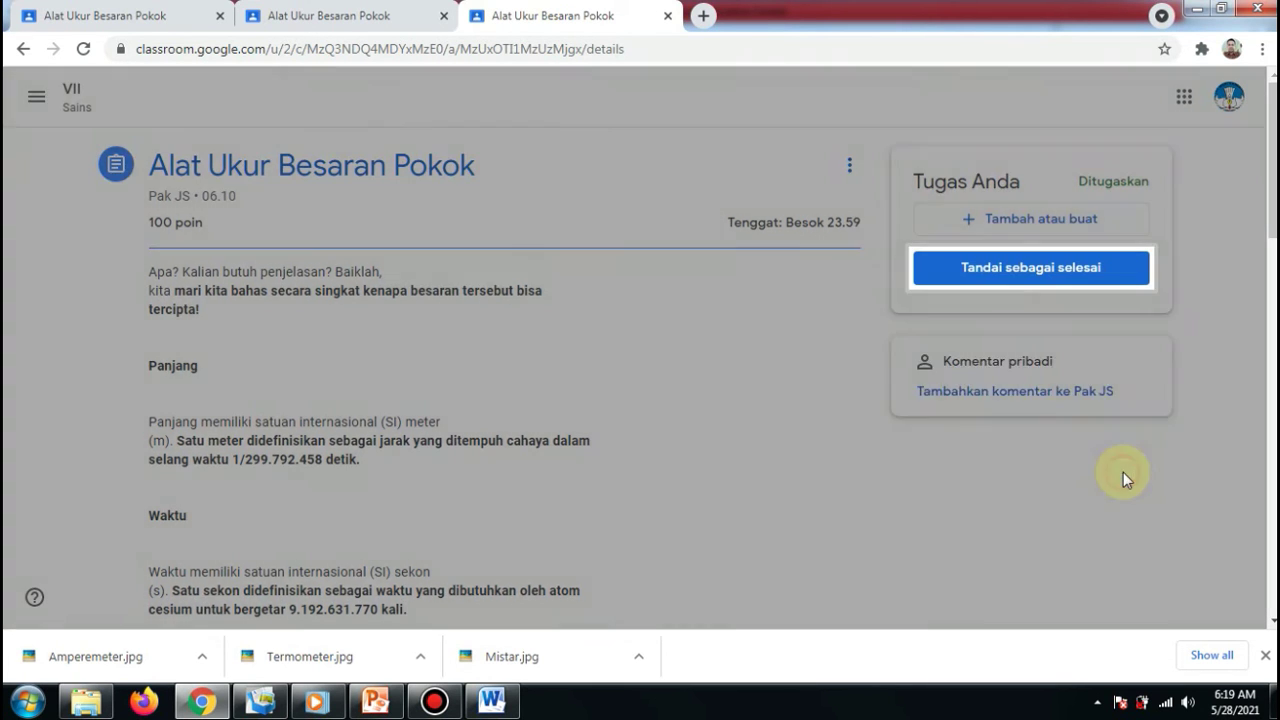
Attach the Amperemeter image file from the Downloads folder to the second student's assignment work.
left_click(1022, 222)
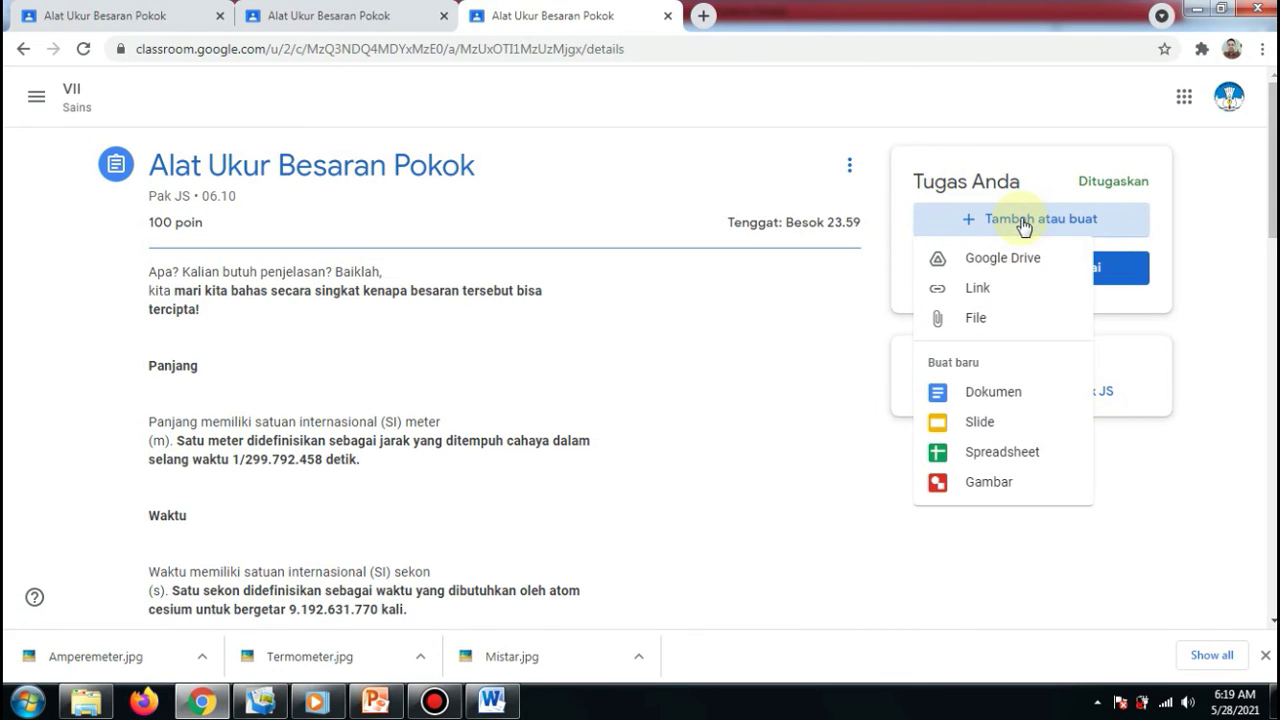
left_click(966, 318)
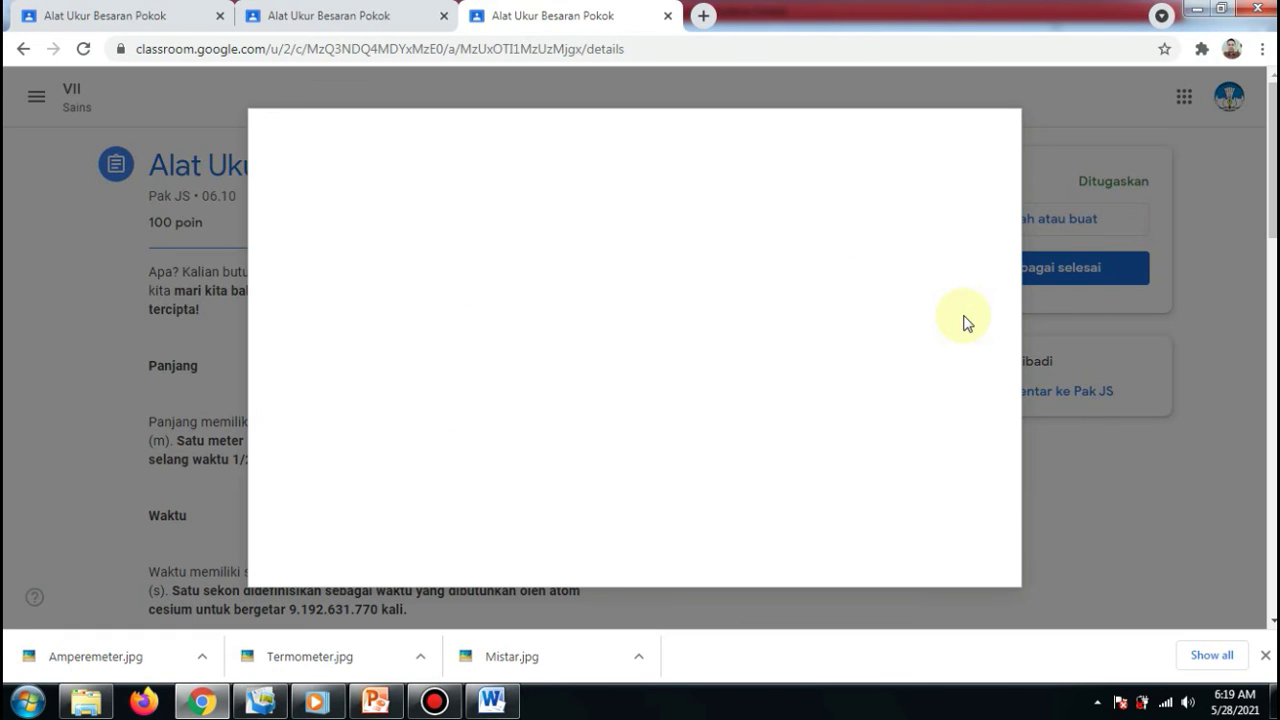
left_click(656, 470)
left_click(623, 376)
type("am")
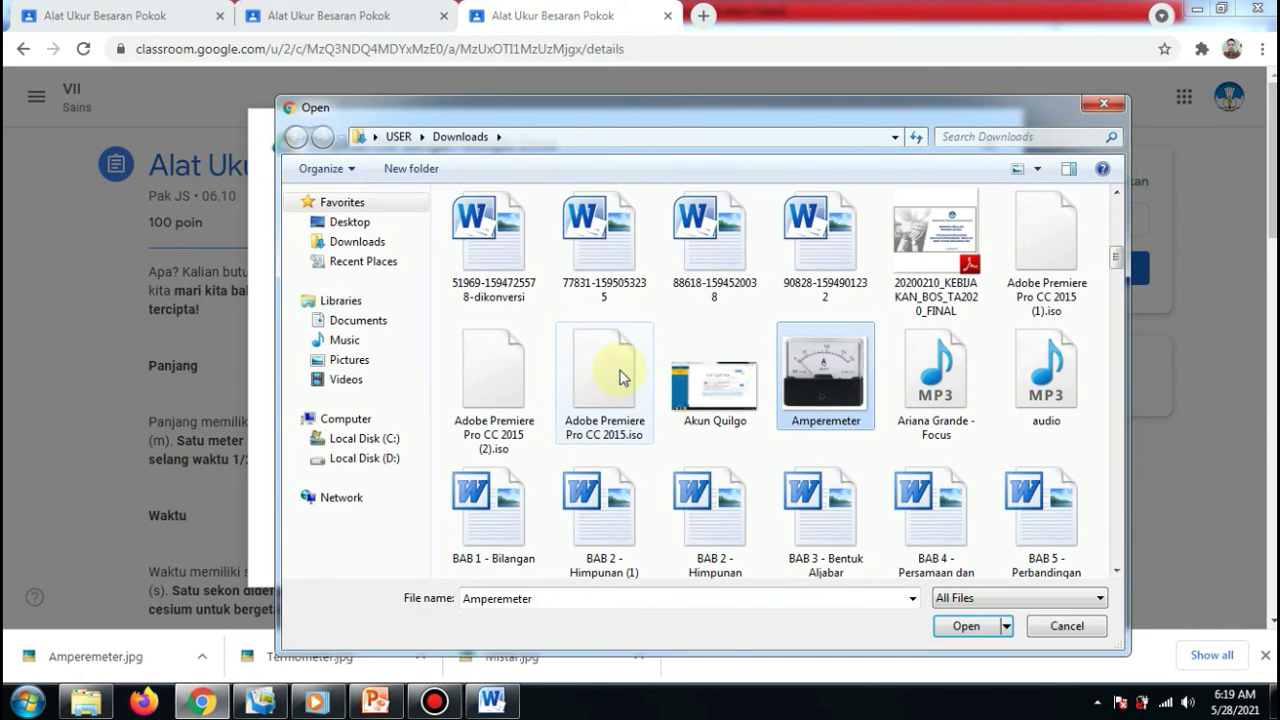
key("Return")
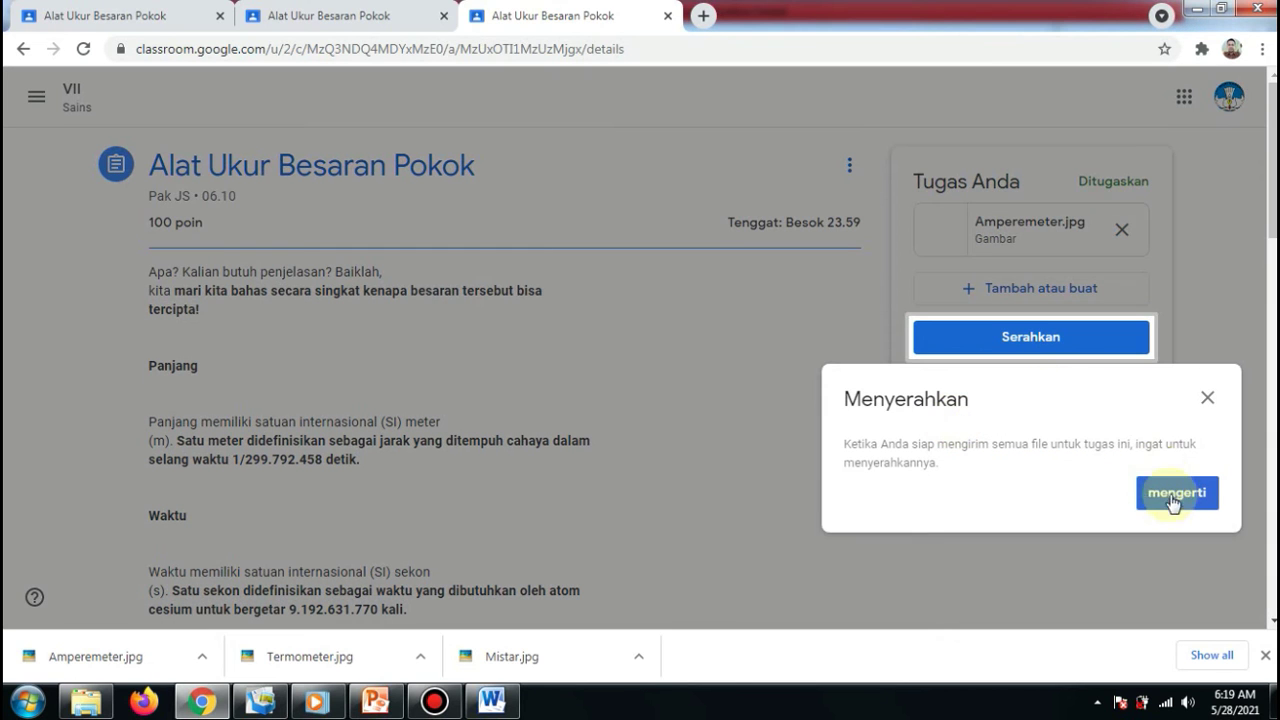
Dismiss the submission tip and turn in the assignment with Amperemeter.jpg attached.
left_click(1180, 490)
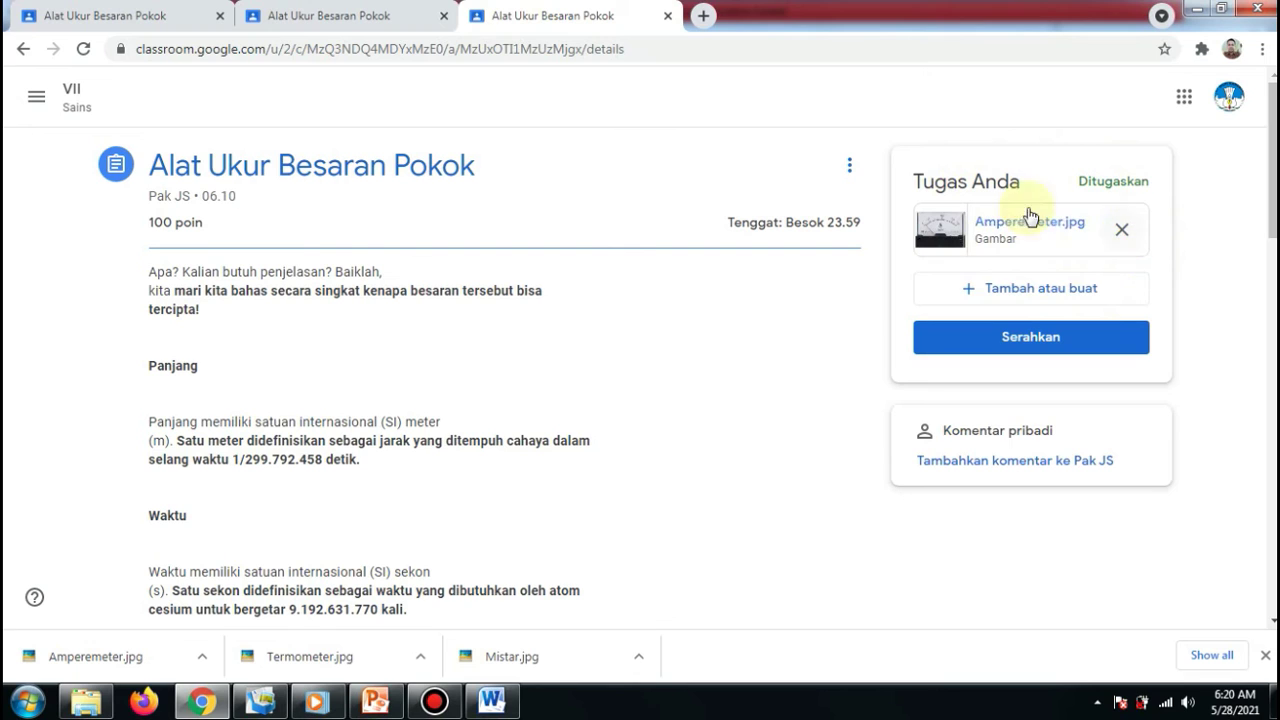
left_click(1027, 352)
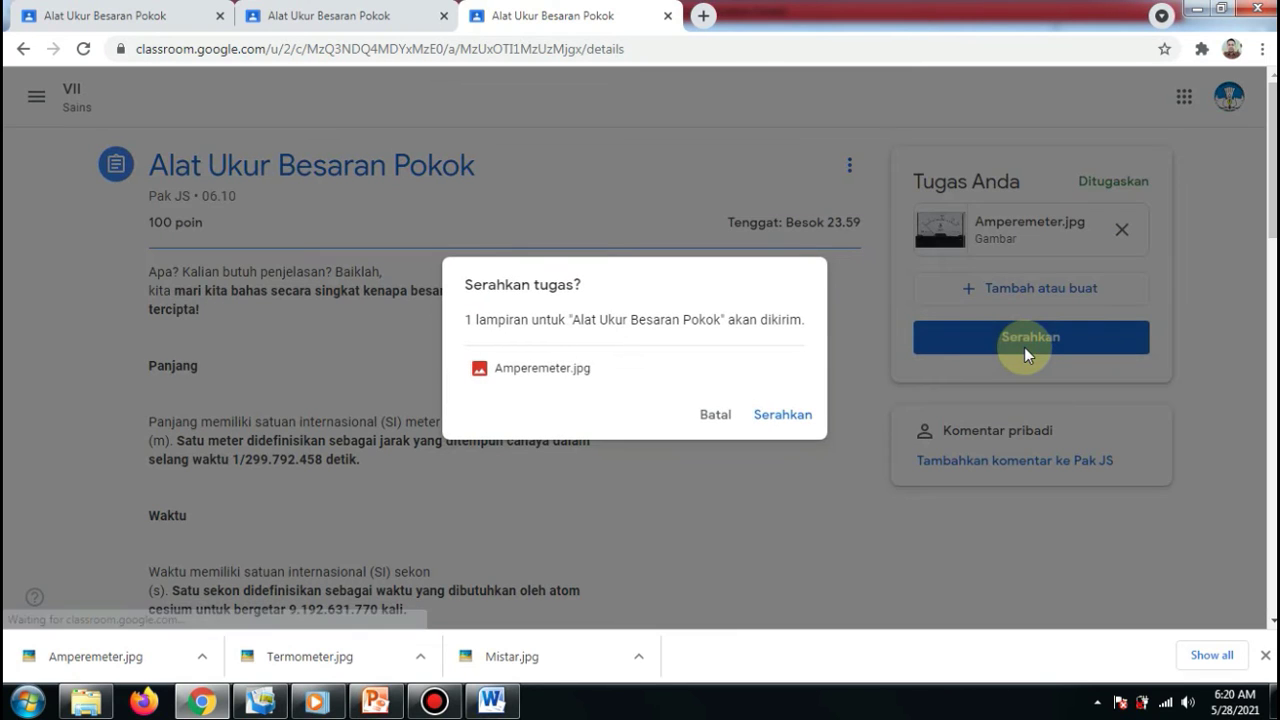
left_click(780, 418)
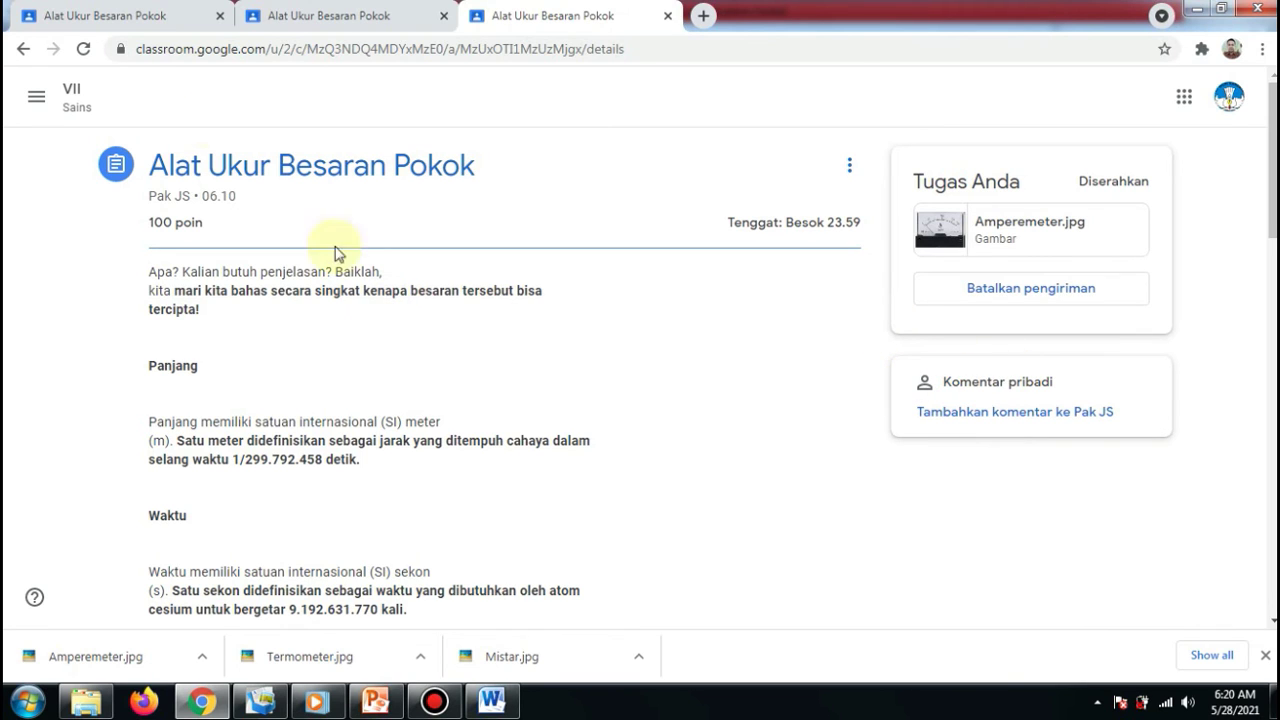
Return to the teacher's student work page and reload it to check for the new submission.
left_click(150, 14)
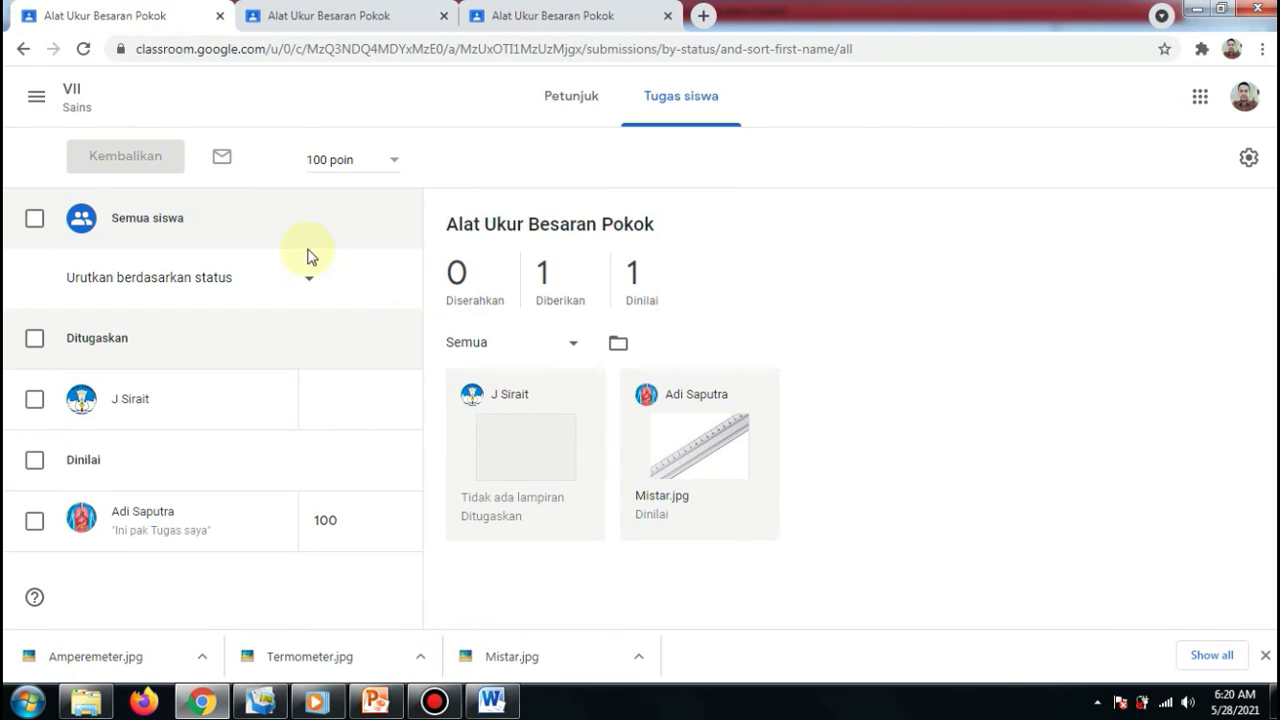
left_click(258, 52)
key("Return")
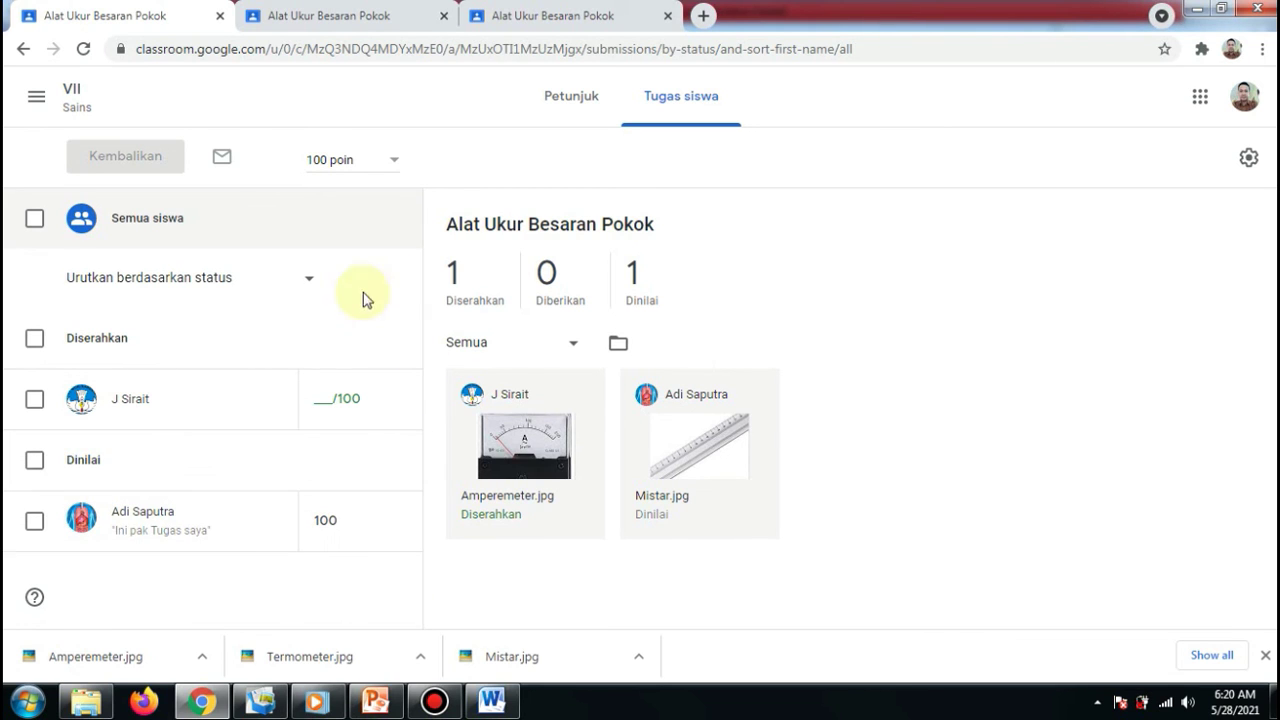
Open the submitted Amperemeter.jpg and grade it 100 out of 100.
left_click(538, 450)
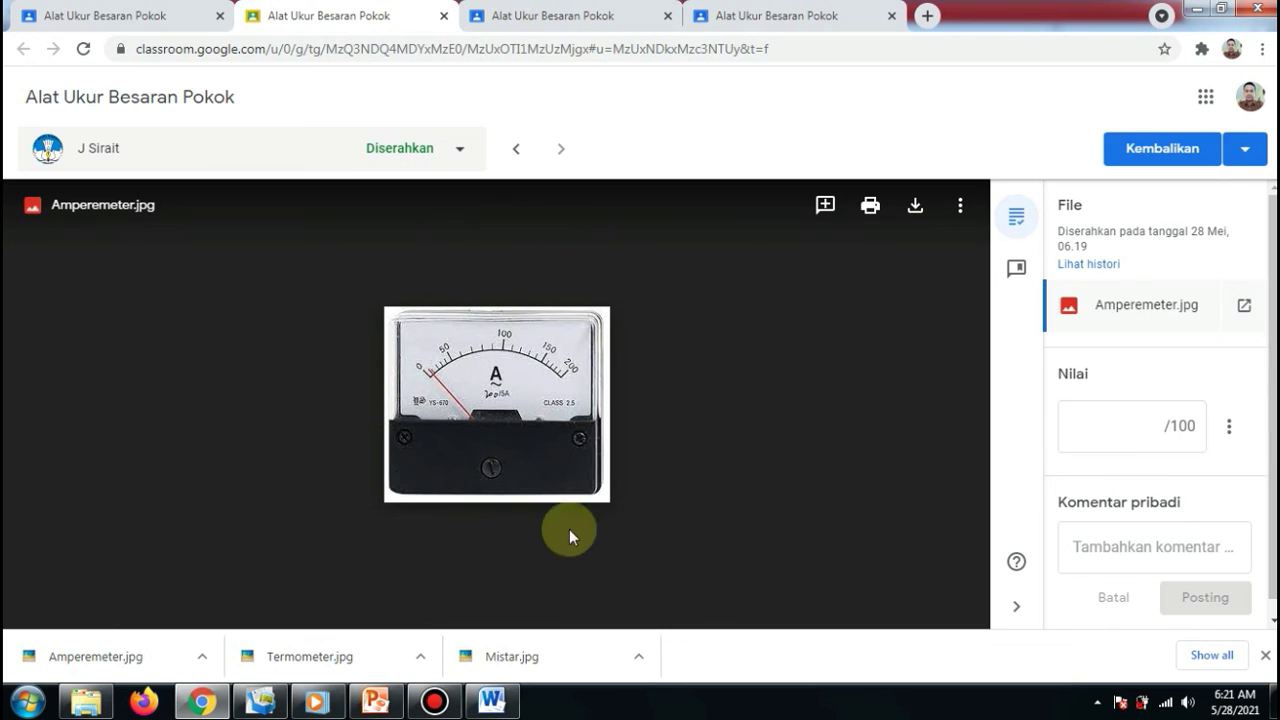
left_click(1138, 429)
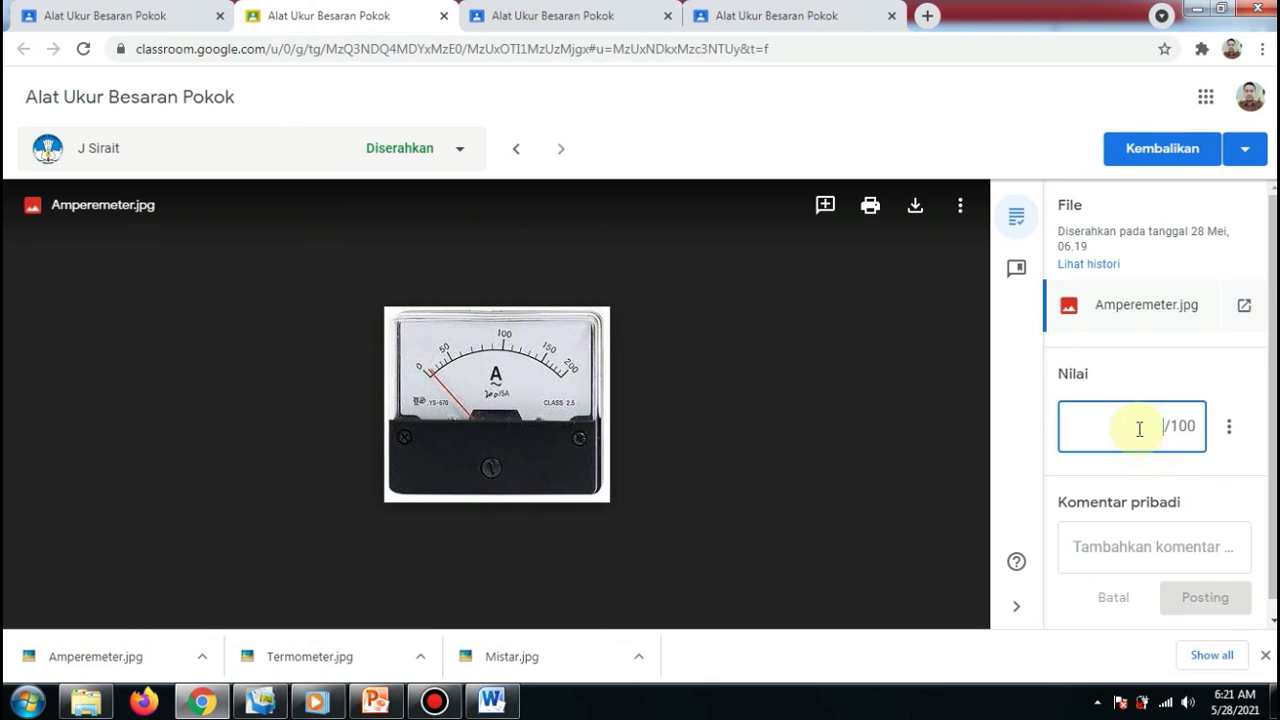
type("100")
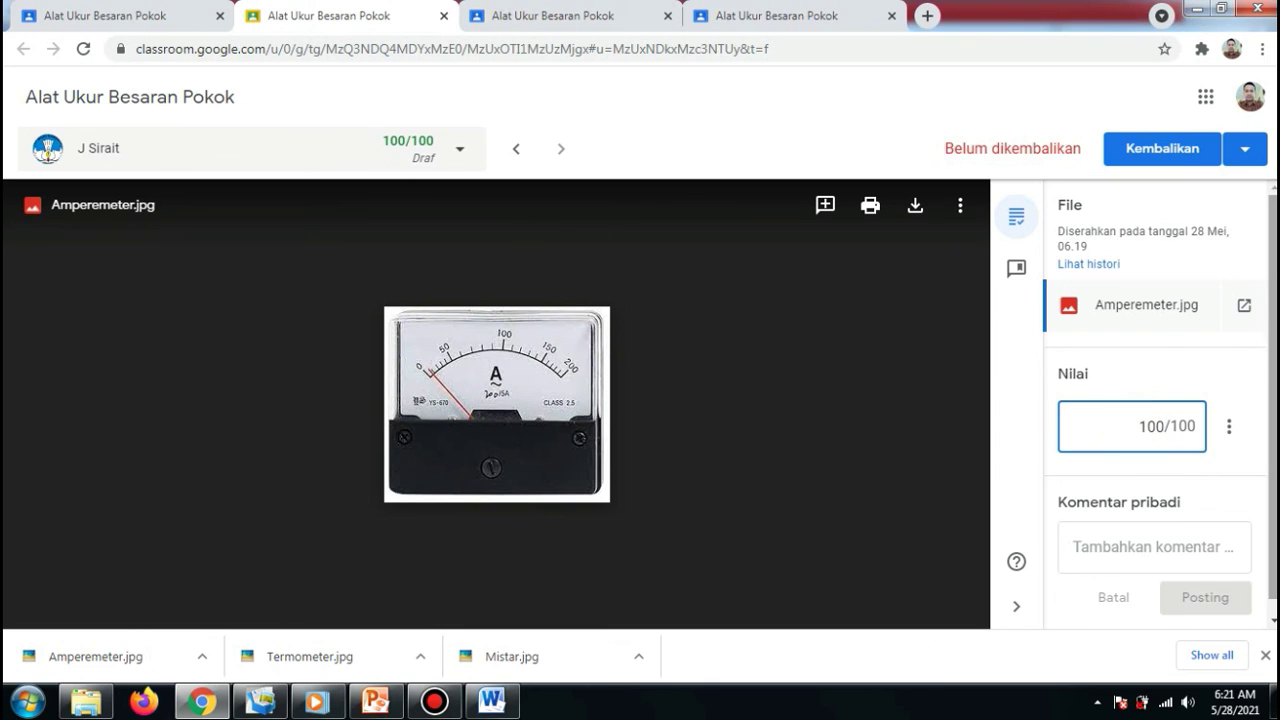
Post the private comment "Bagus nak" on the student's Amperemeter.jpg submission.
scroll(1150, 420, "down", 1)
left_click(1101, 535)
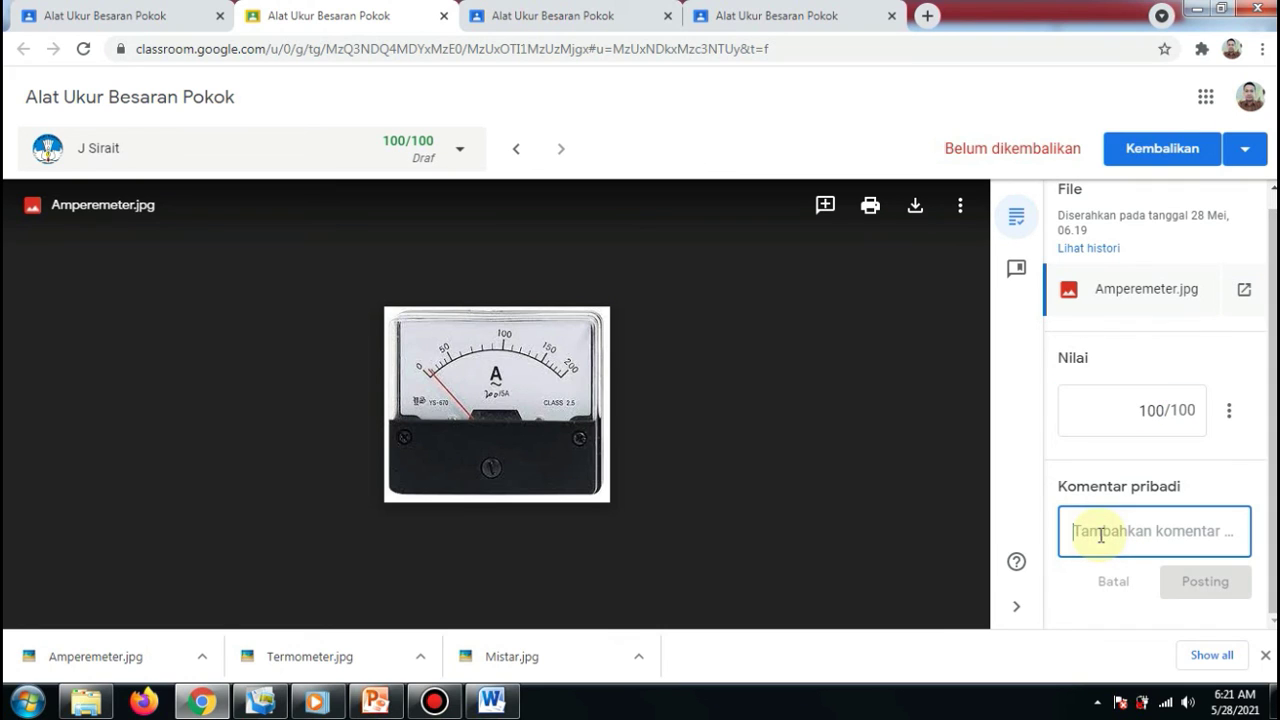
type("Ba")
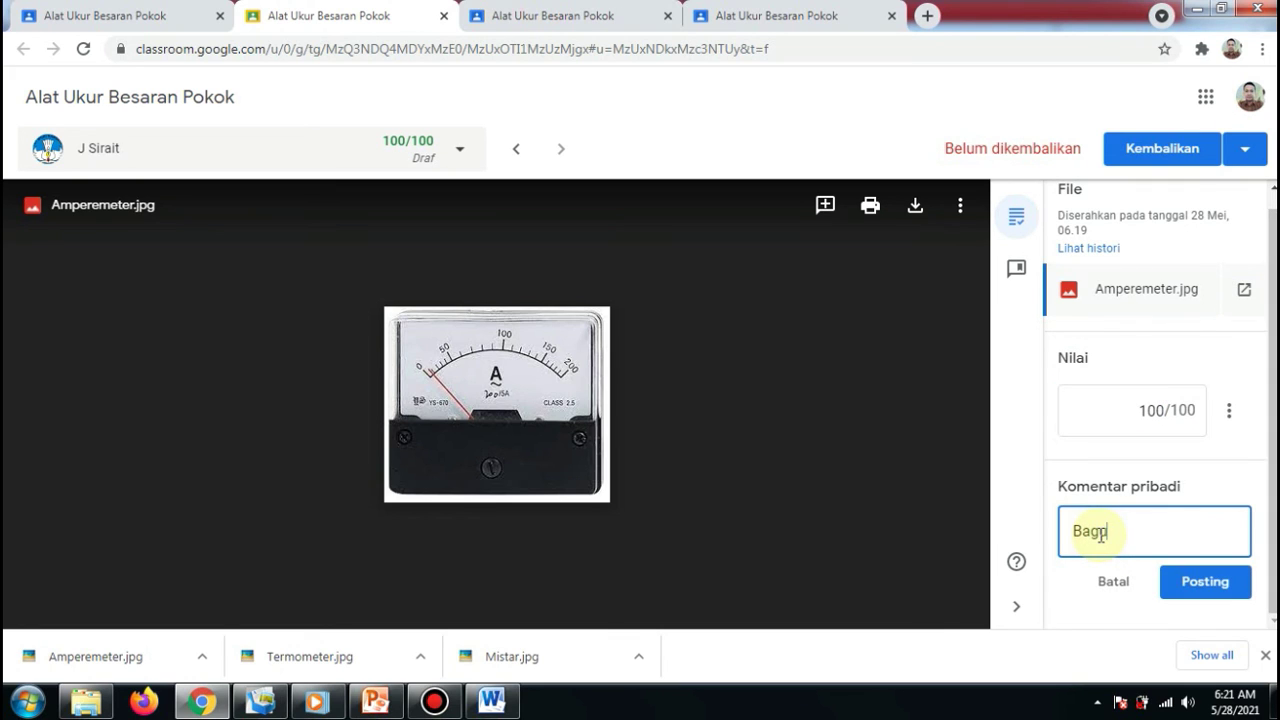
type("gus nak")
left_click(1232, 590)
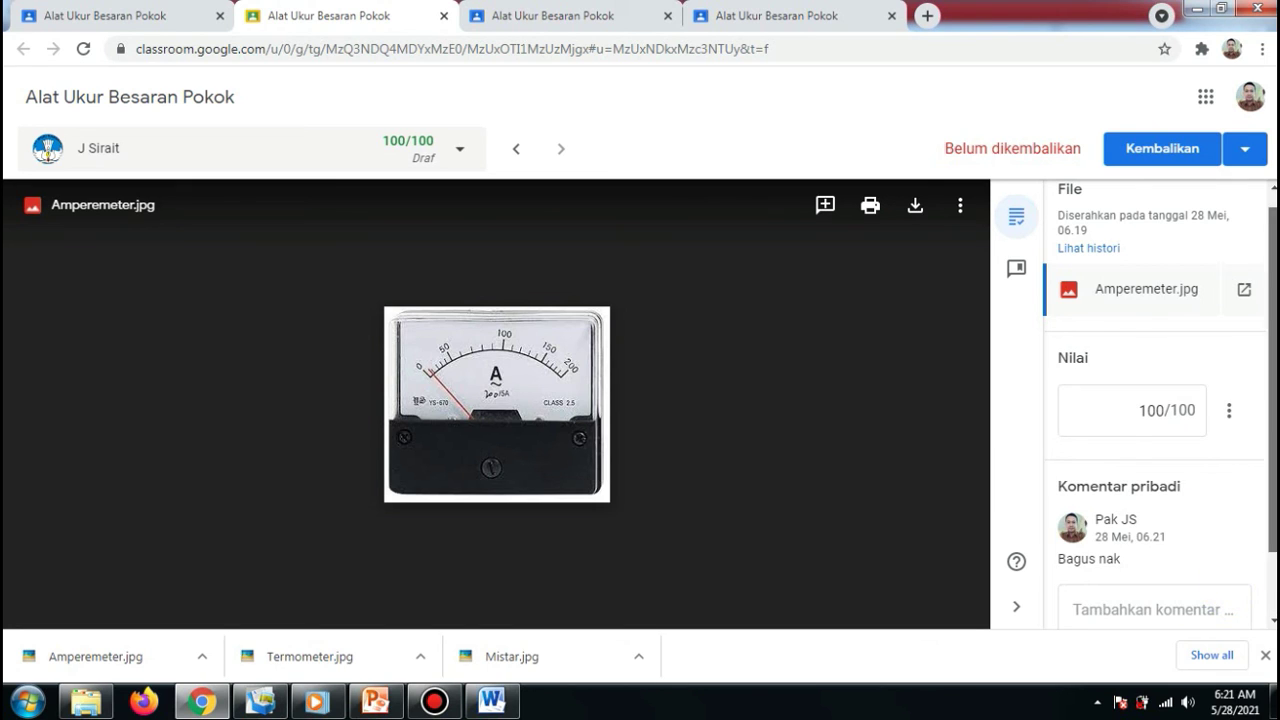
Return the graded Amperemeter.jpg work to the student and confirm the return.
scroll(1131, 529, "up", 1)
left_click(1145, 428)
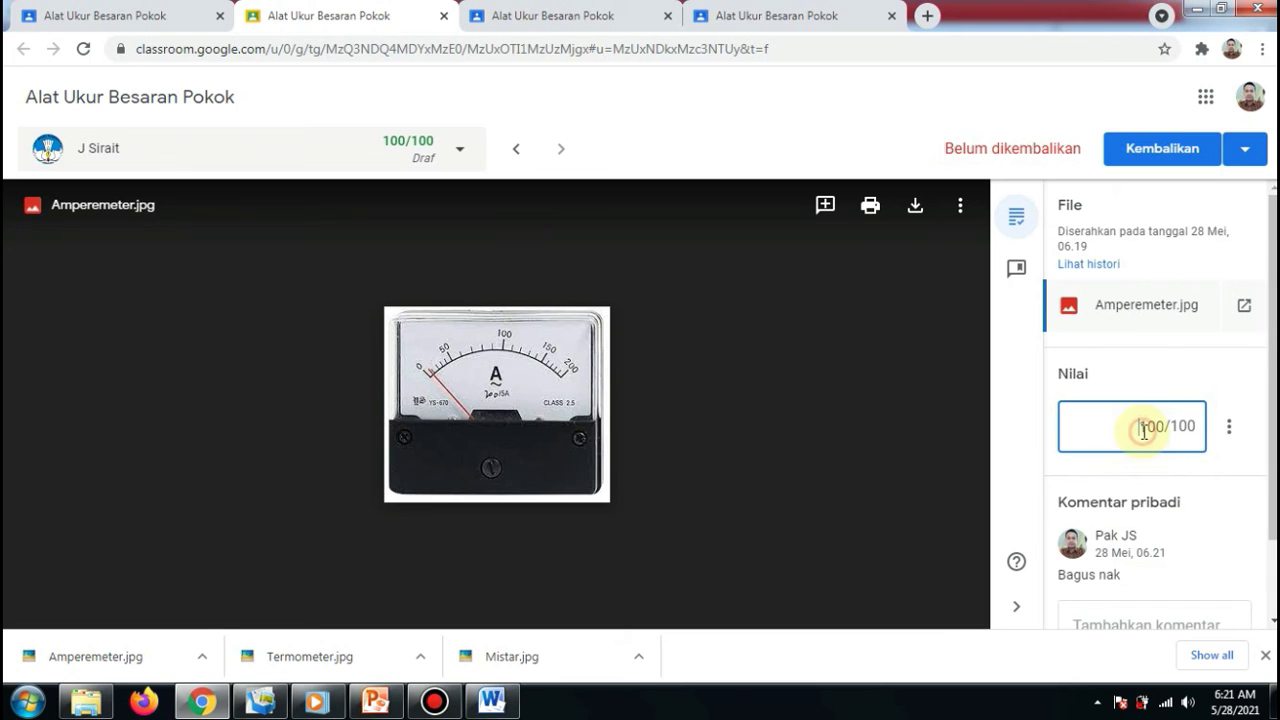
left_click(1161, 153)
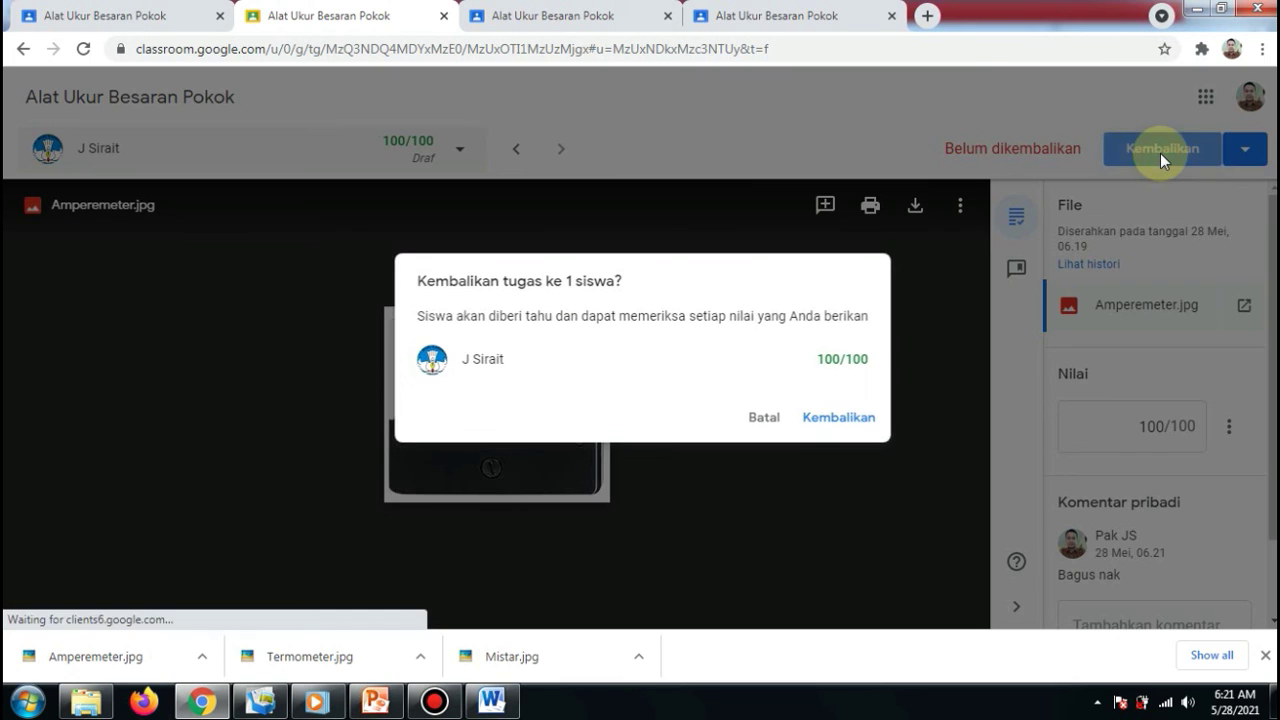
left_click(856, 421)
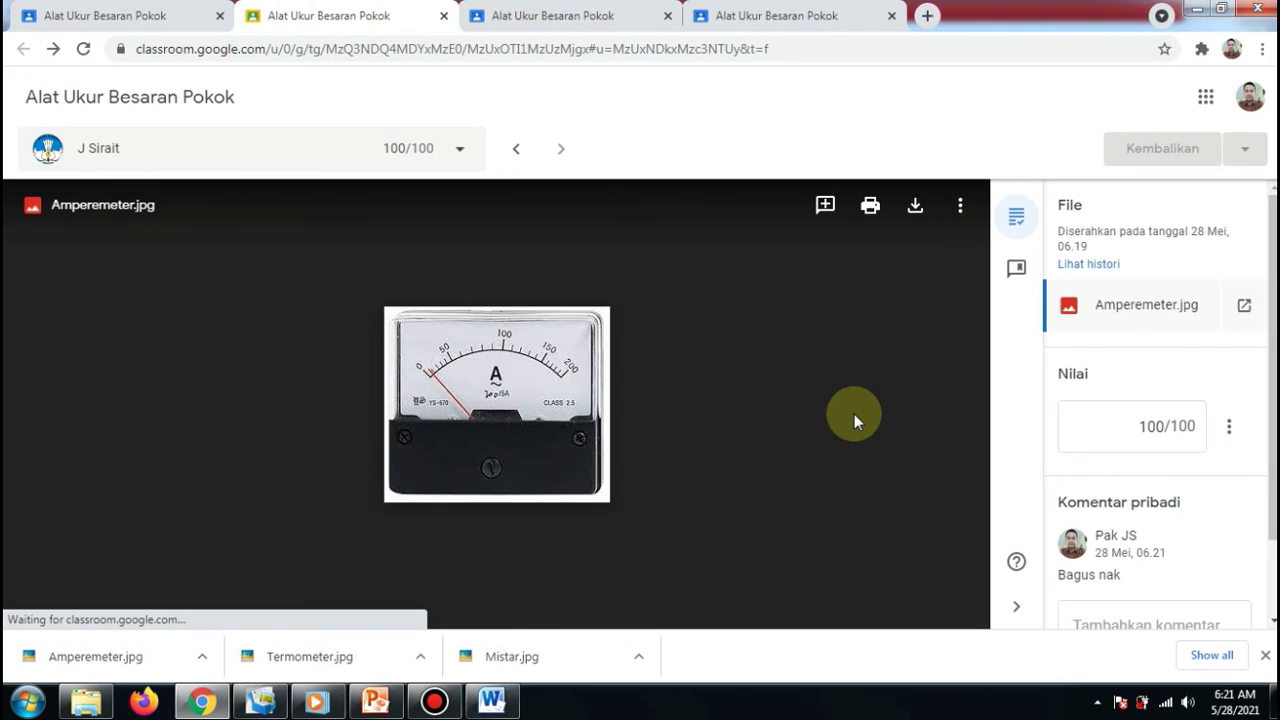
Close the grading view, then reload the second student's assignment page to check the returned grade and private comment.
left_click(444, 17)
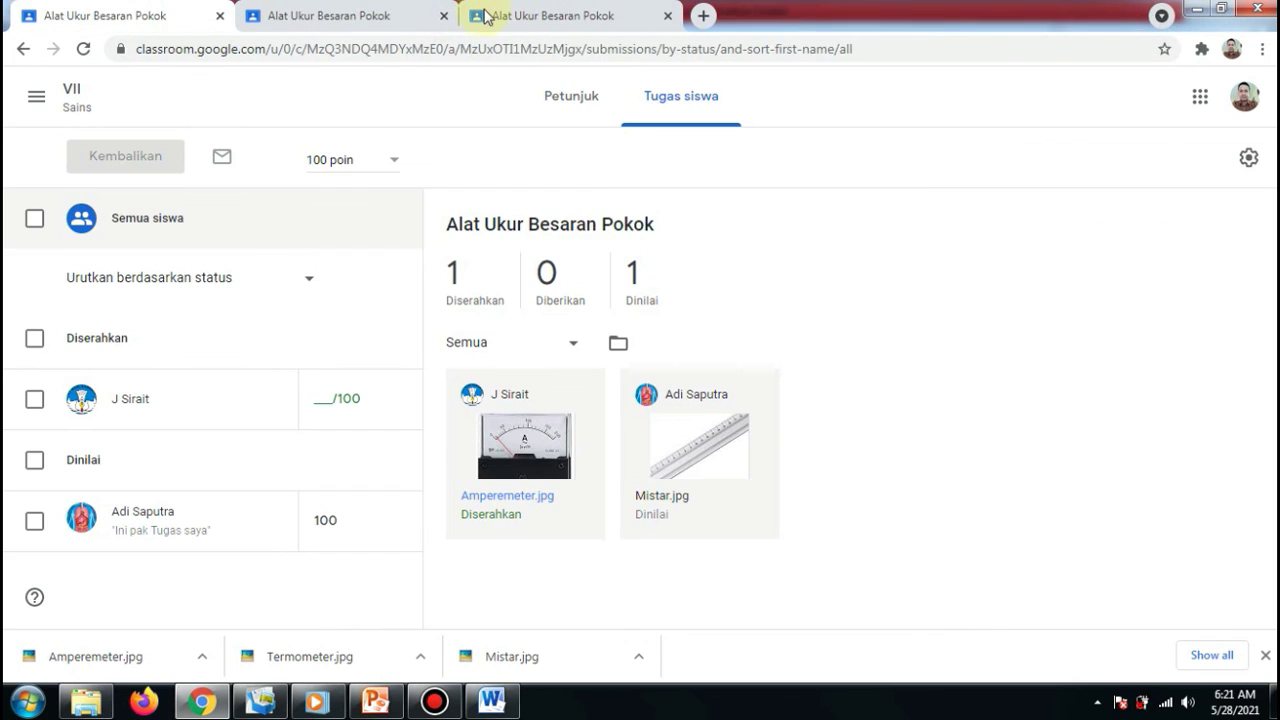
left_click(497, 16)
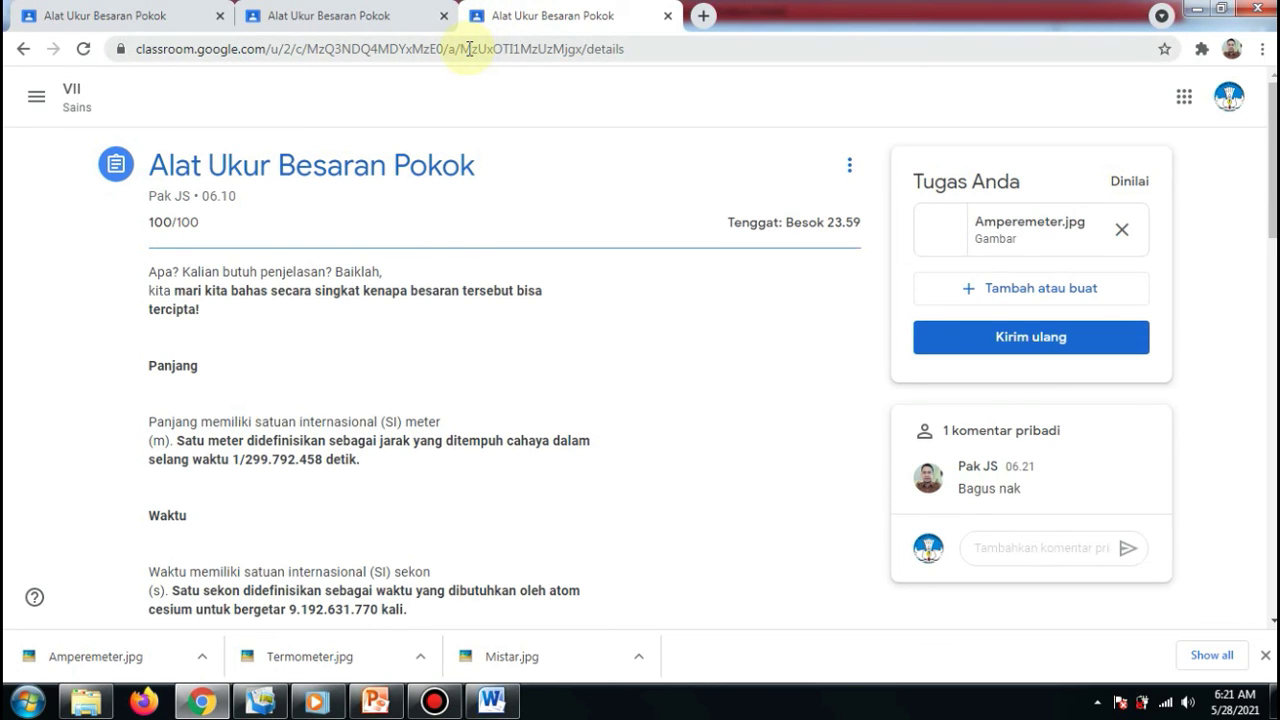
left_click(469, 48)
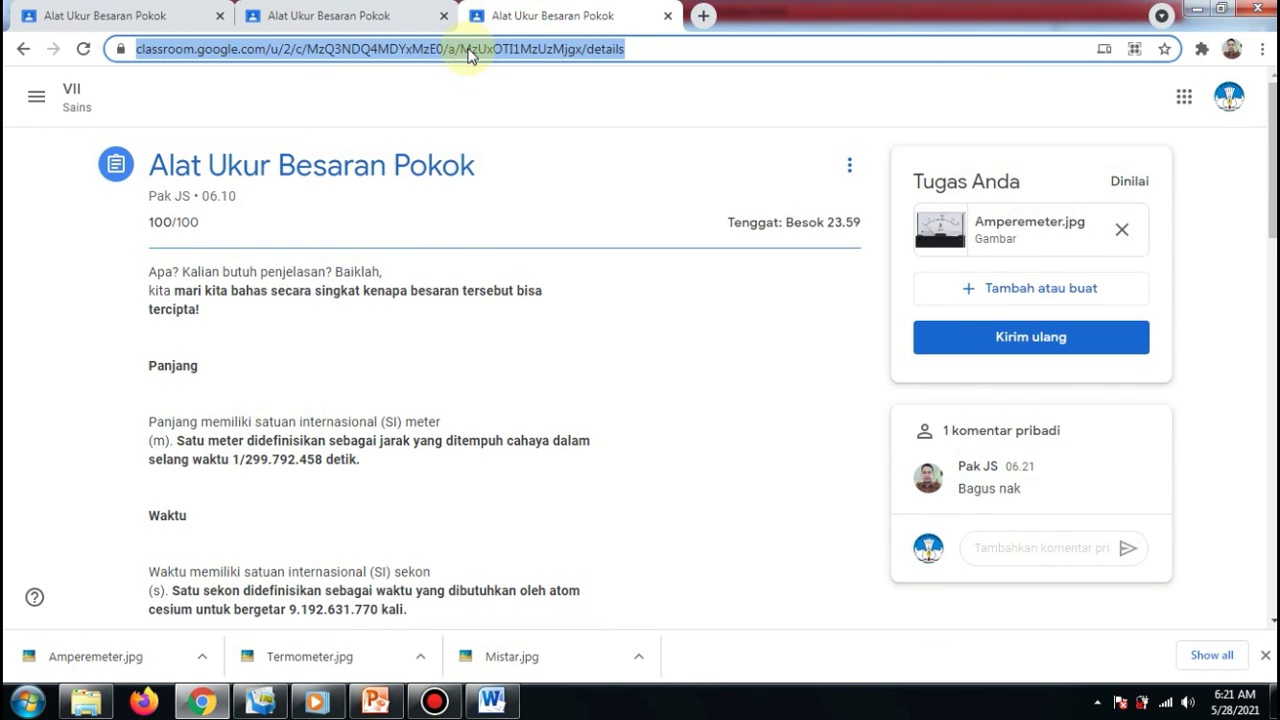
key("Return")
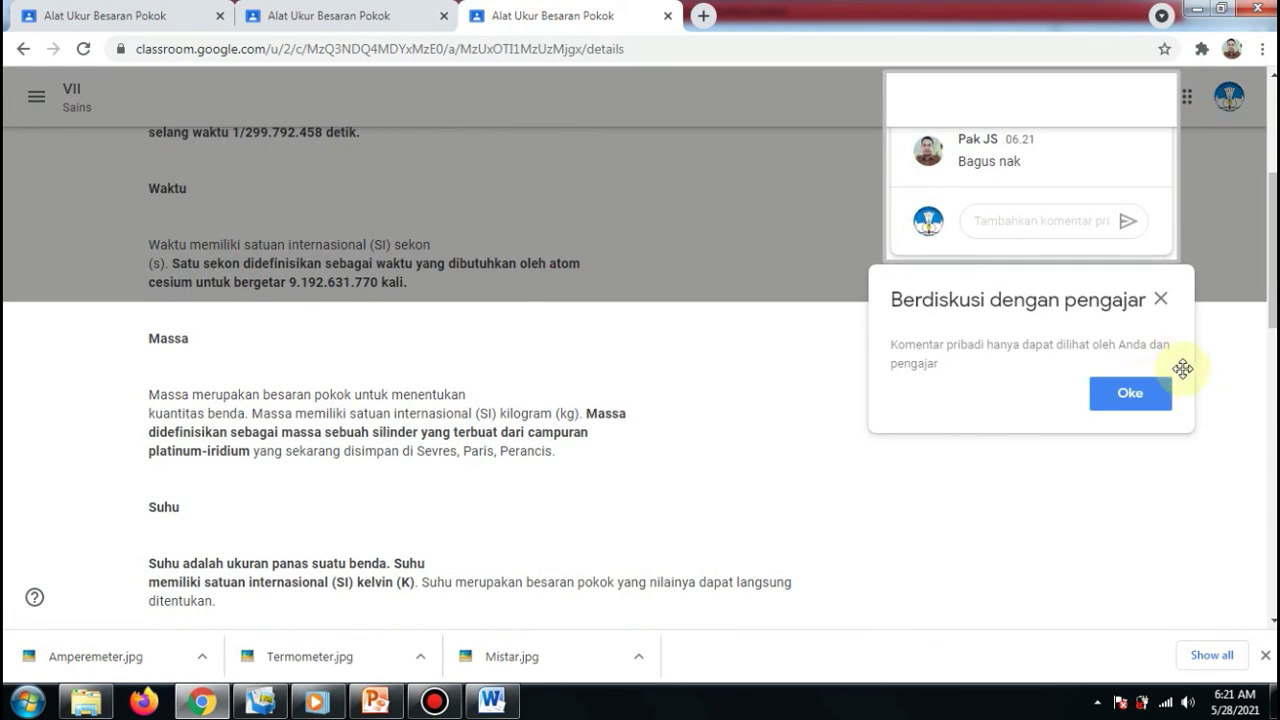
left_click(1145, 391)
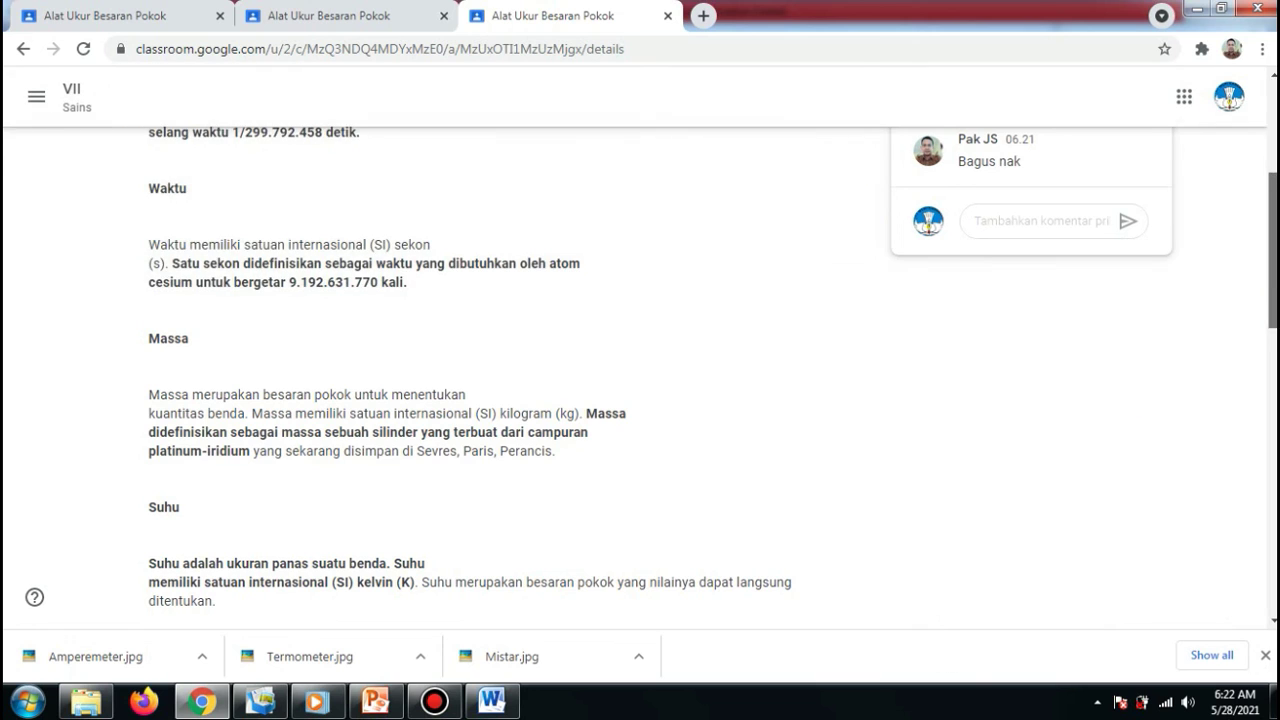
left_click_drag(1262, 303, 1261, 49)
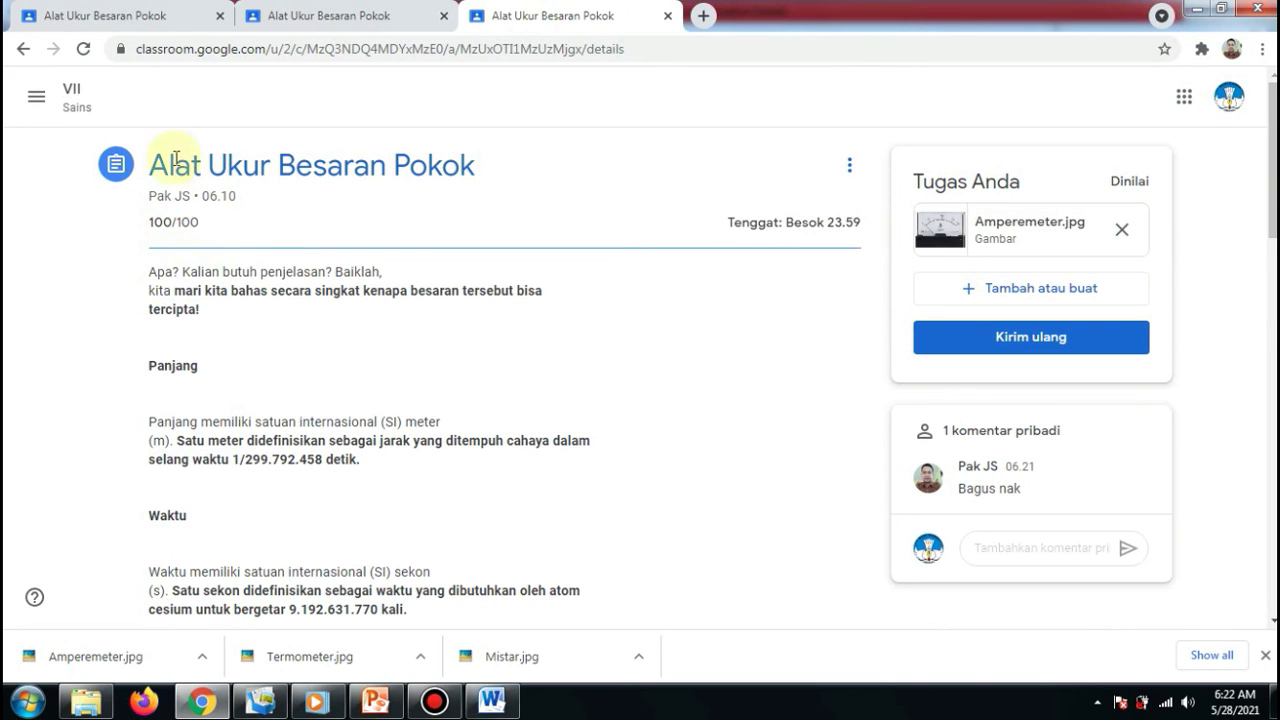